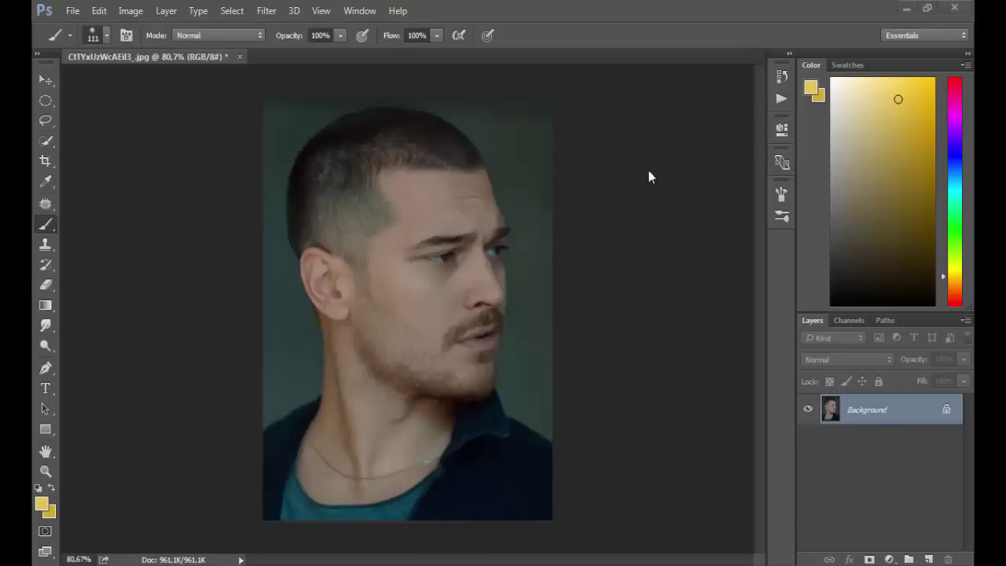
- Smooth the portrait with the GREYCstoration noise filter at Strength 111
click(267, 11)
mouse_move(354, 227)
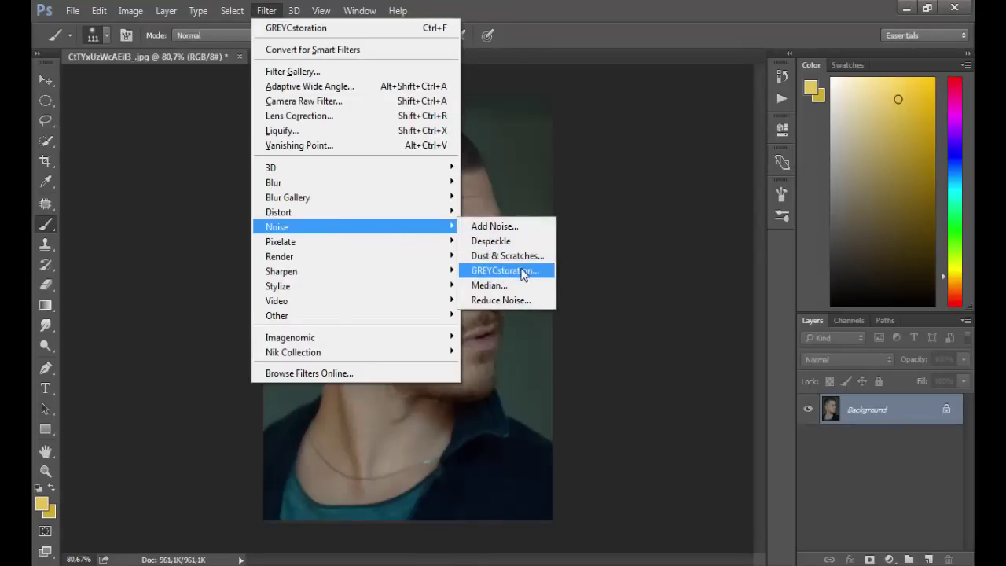
click(522, 270)
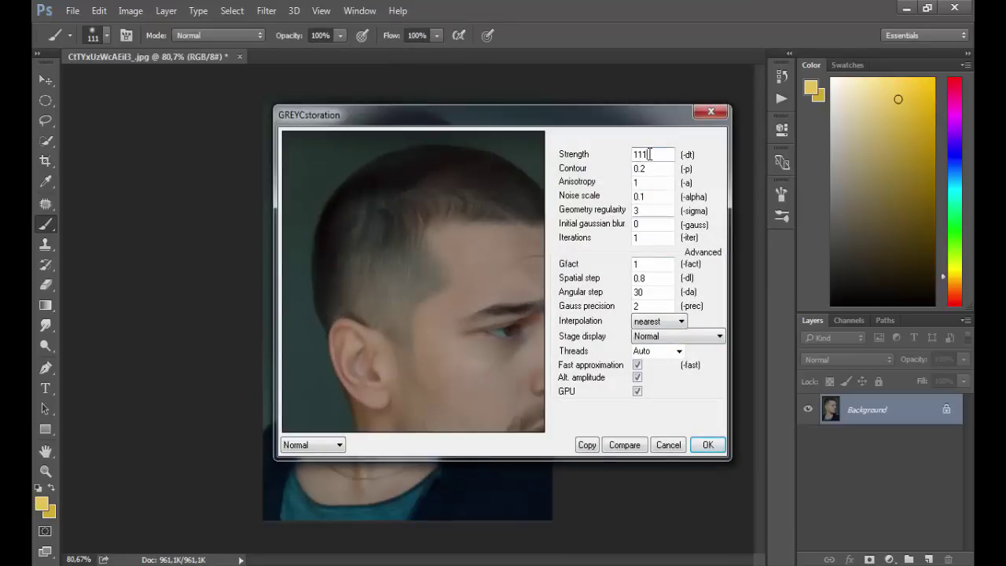
mouse_move(657, 155)
mouse_down()
mouse_move(613, 155)
mouse_move(631, 182)
mouse_up()
click(649, 197)
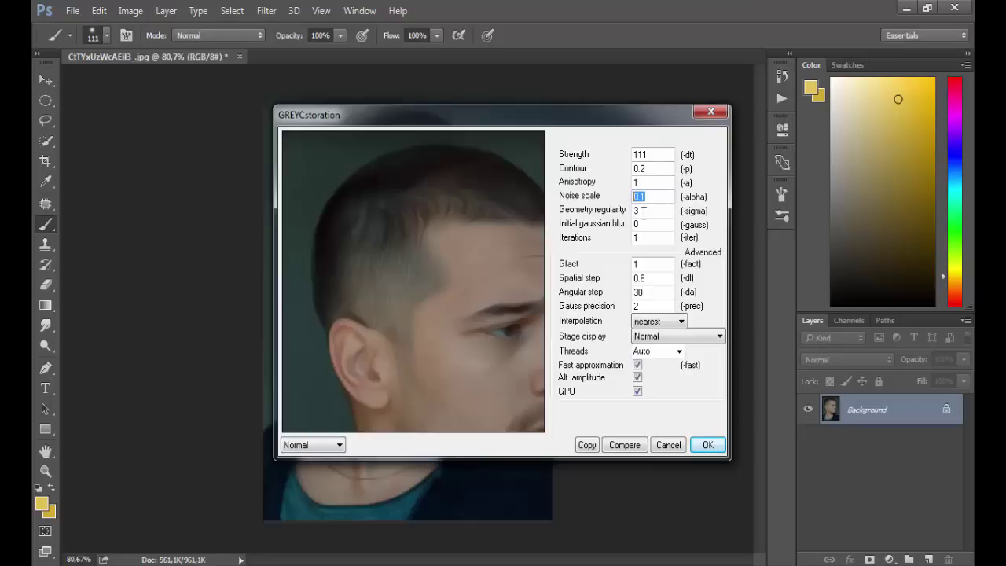
key(Tab)
key(Tab)
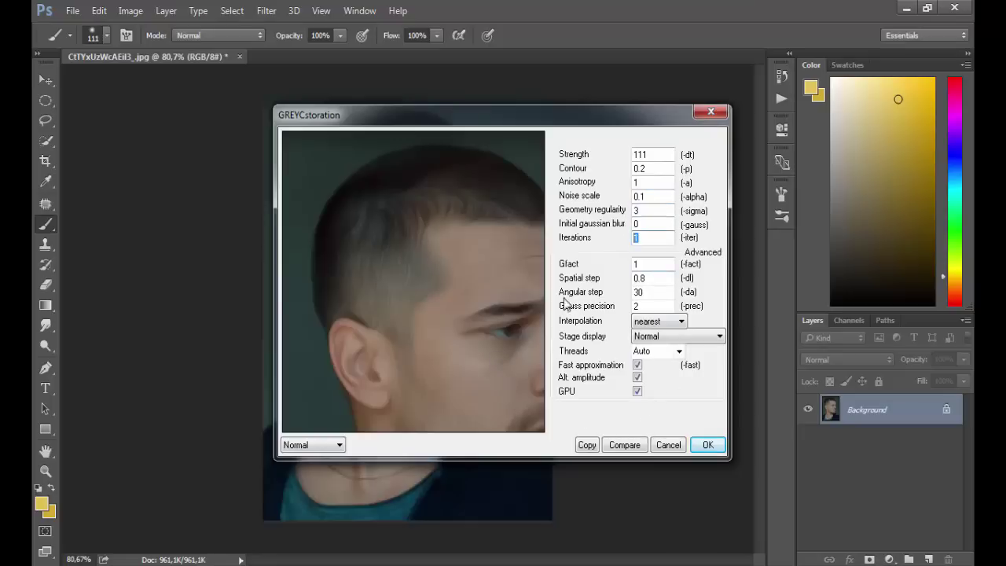
click(707, 445)
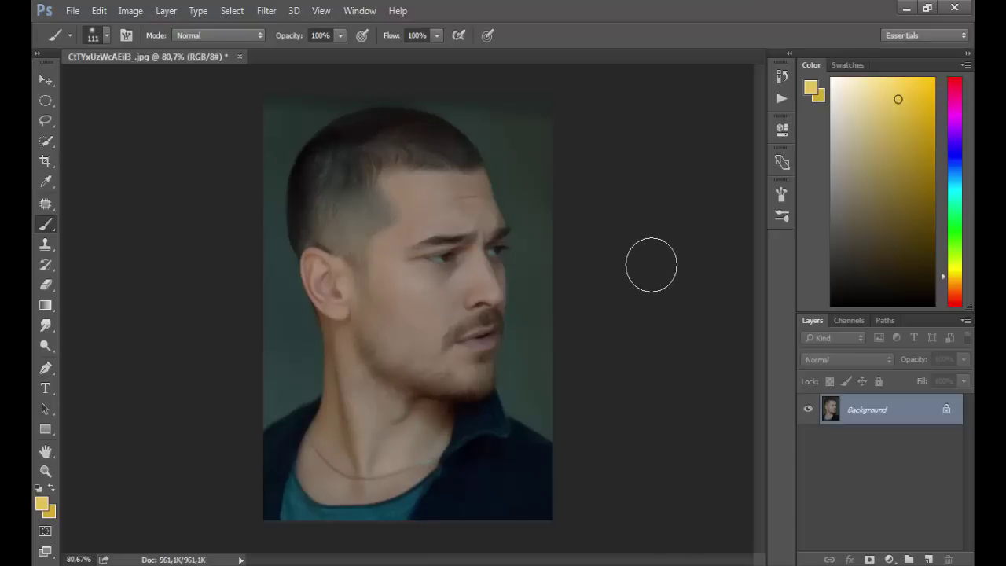
- Add a Color Balance adjustment layer at 40% opacity, shifting midtones toward cyan and blue
click(890, 559)
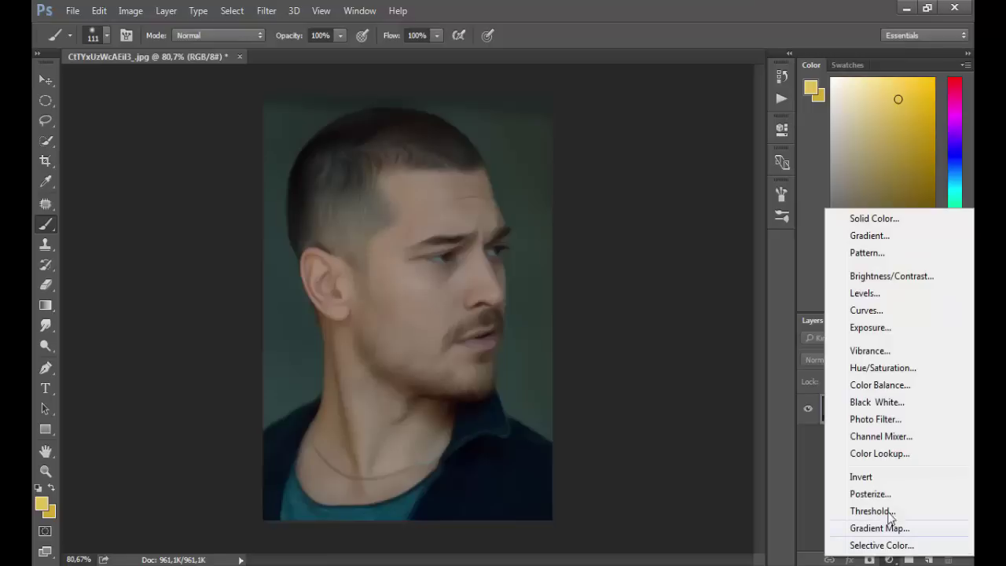
click(875, 385)
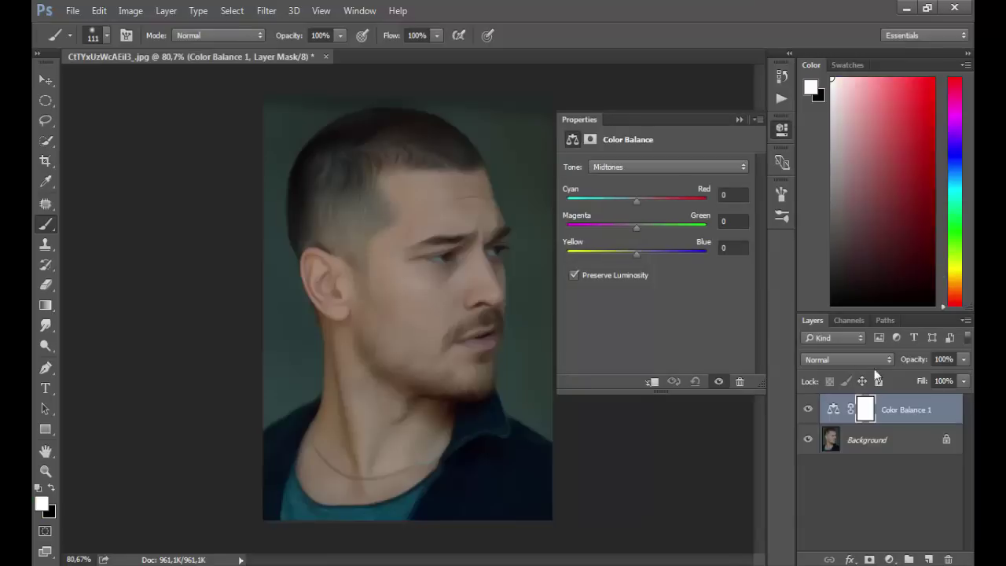
drag(917, 363, 873, 362)
drag(635, 203, 607, 202)
drag(636, 253, 651, 254)
- Push highlights toward blue and cyan, and shadows slightly toward blue, then compare the result
click(627, 165)
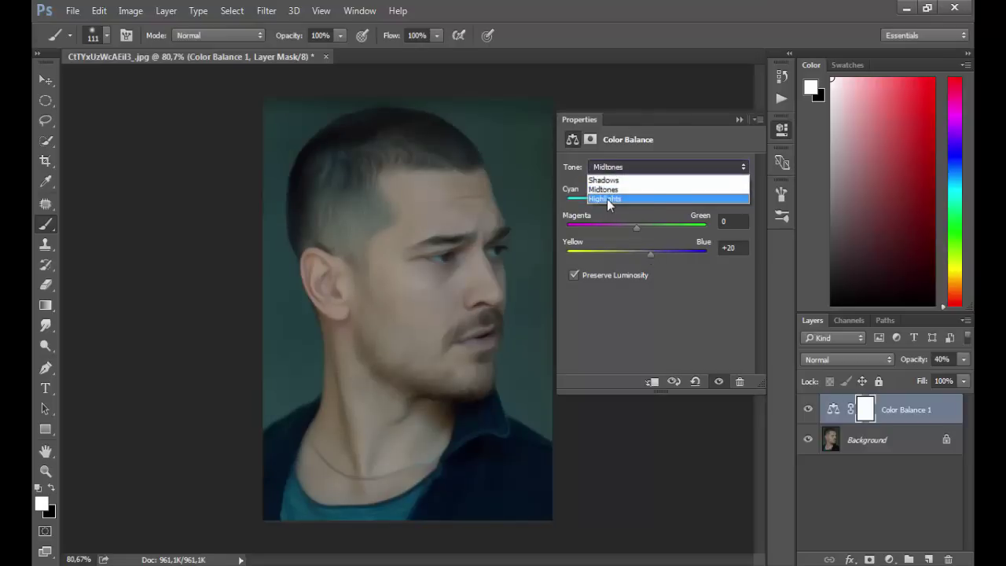
click(606, 199)
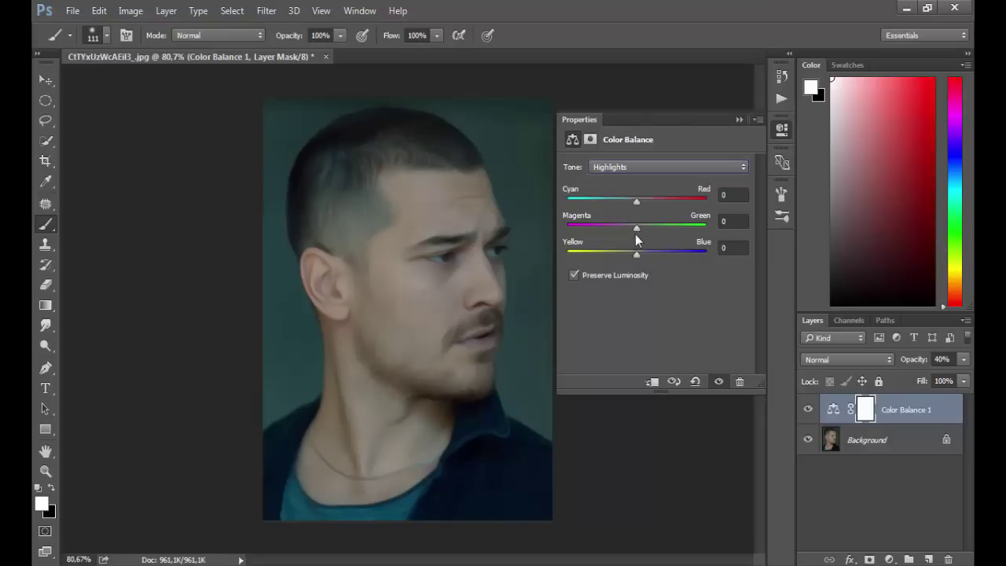
drag(652, 253, 658, 256)
drag(636, 200, 625, 205)
click(624, 168)
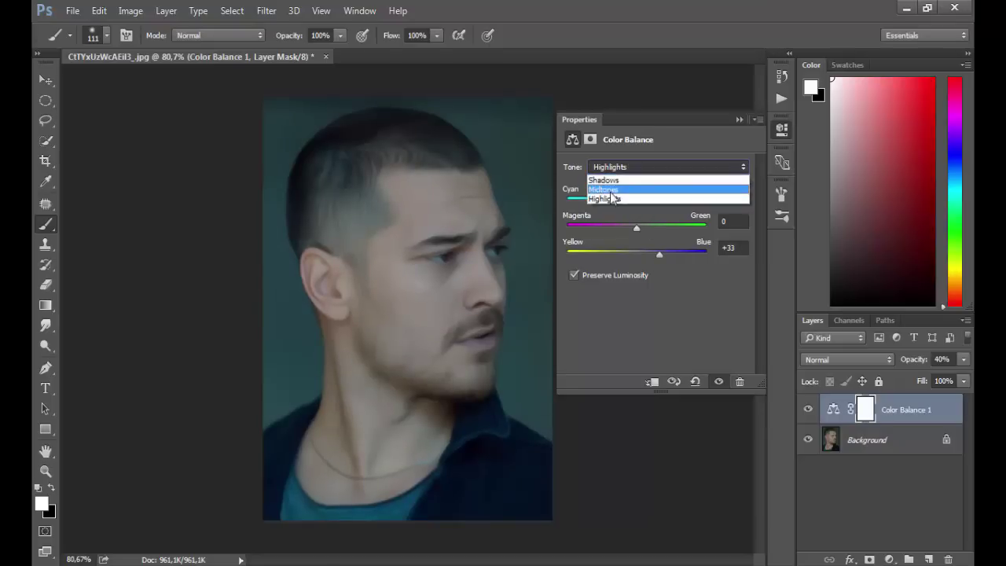
drag(638, 253, 639, 252)
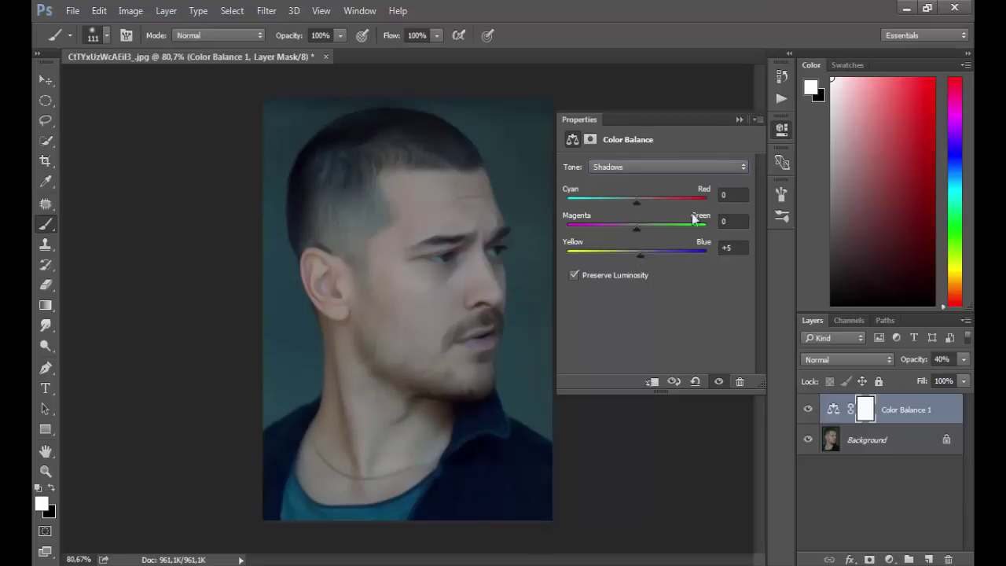
click(739, 121)
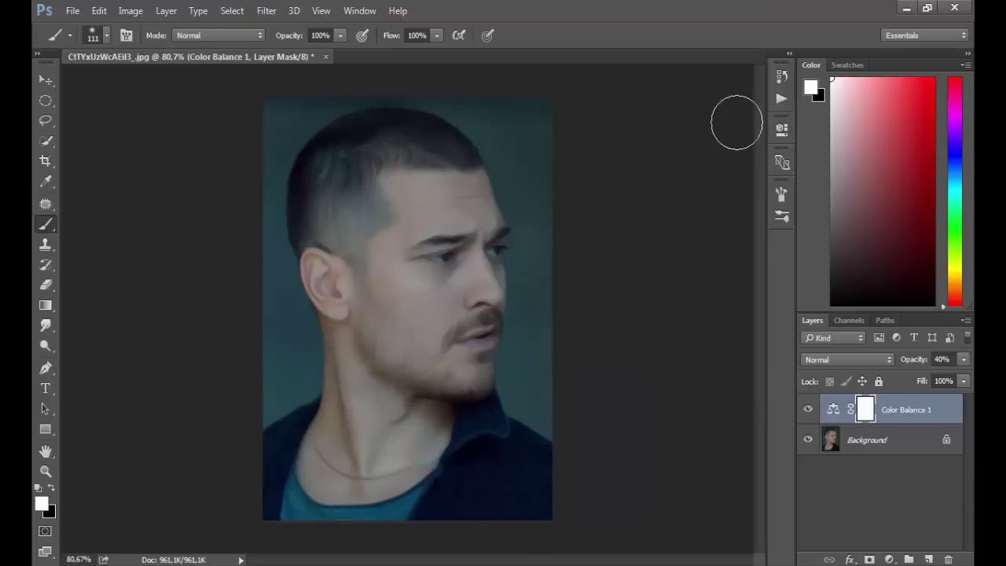
click(808, 409)
- Create a group named 'ışık efekti' and add a new empty layer inside it
click(908, 560)
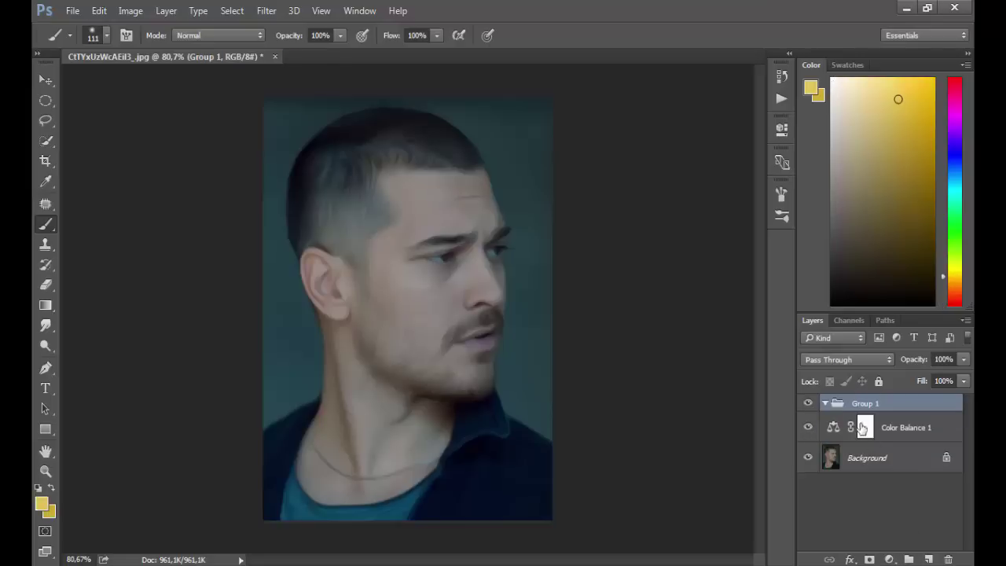
double_click(861, 404)
key(BackSpace)
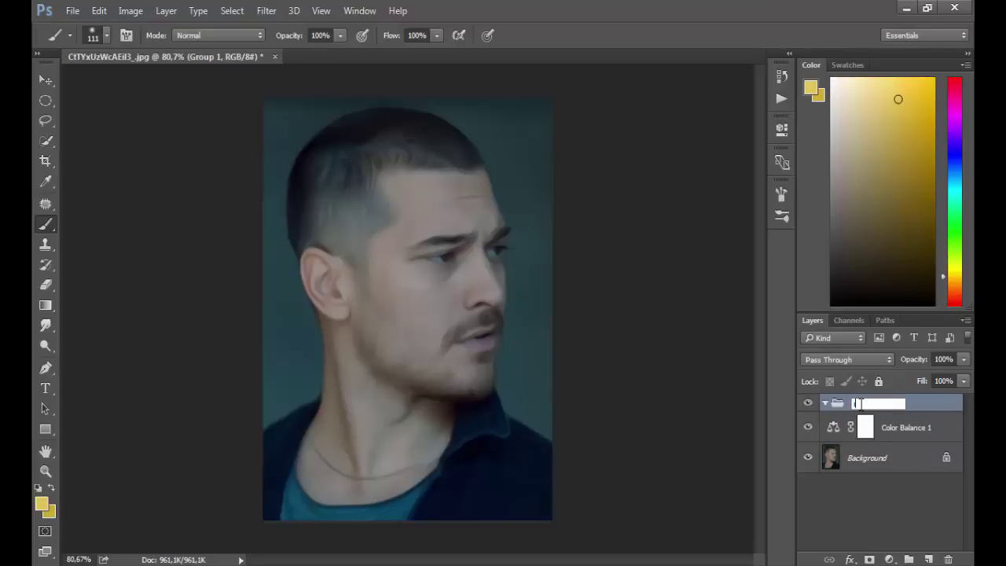
text(efekt)
text(i)
click(930, 560)
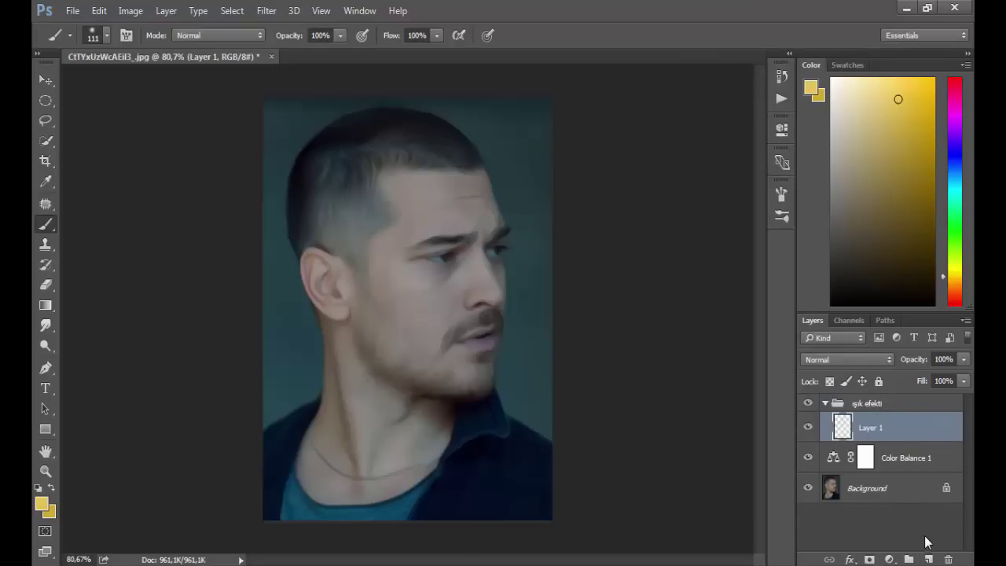
- Paint a soft 164 px yellow dab on the cheek
click(51, 488)
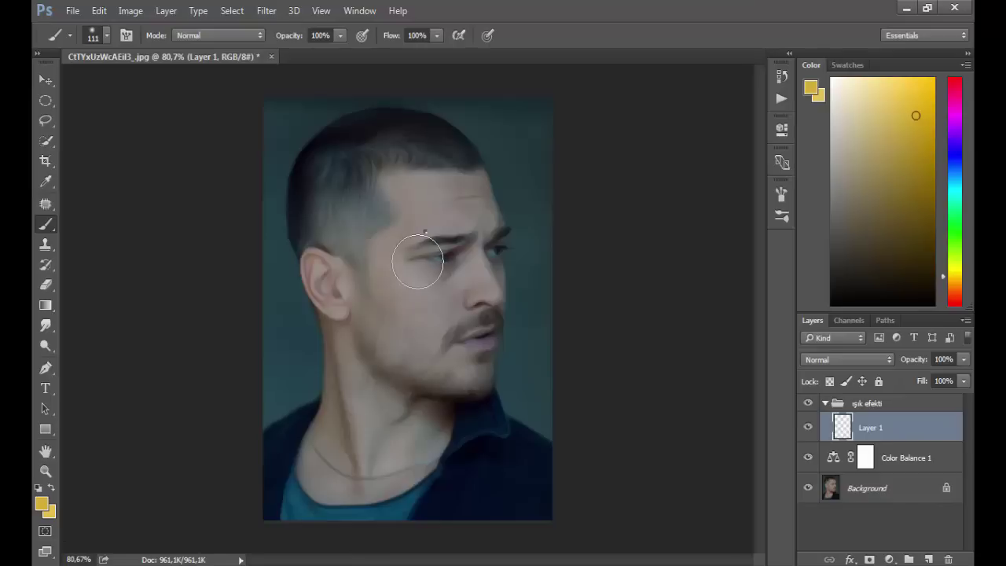
right_click(418, 261)
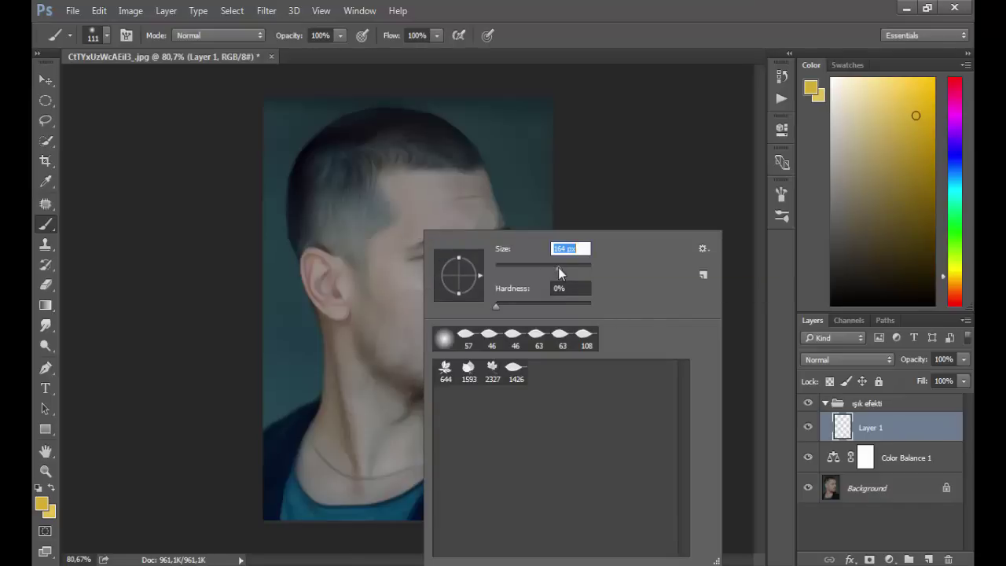
click(559, 7)
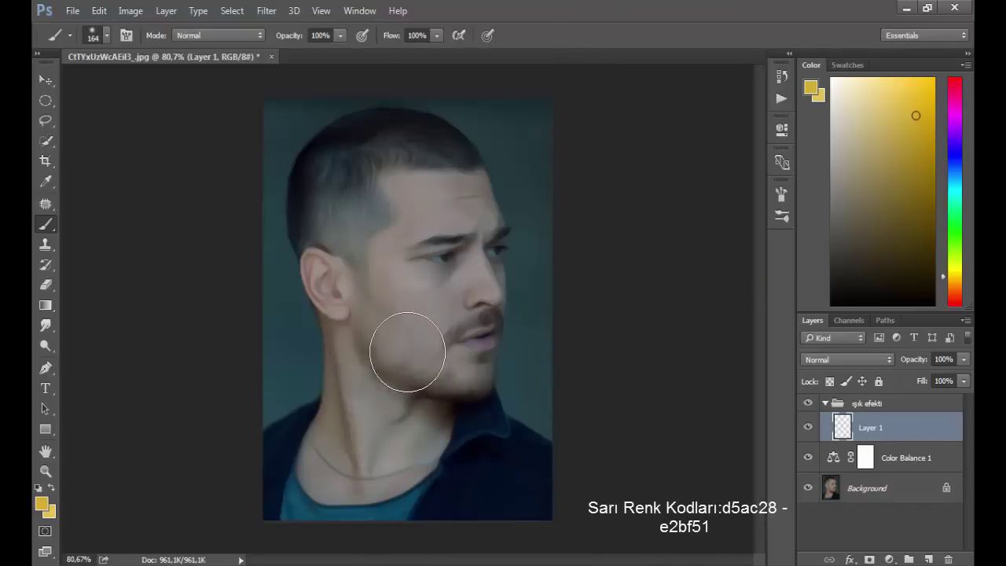
click(407, 352)
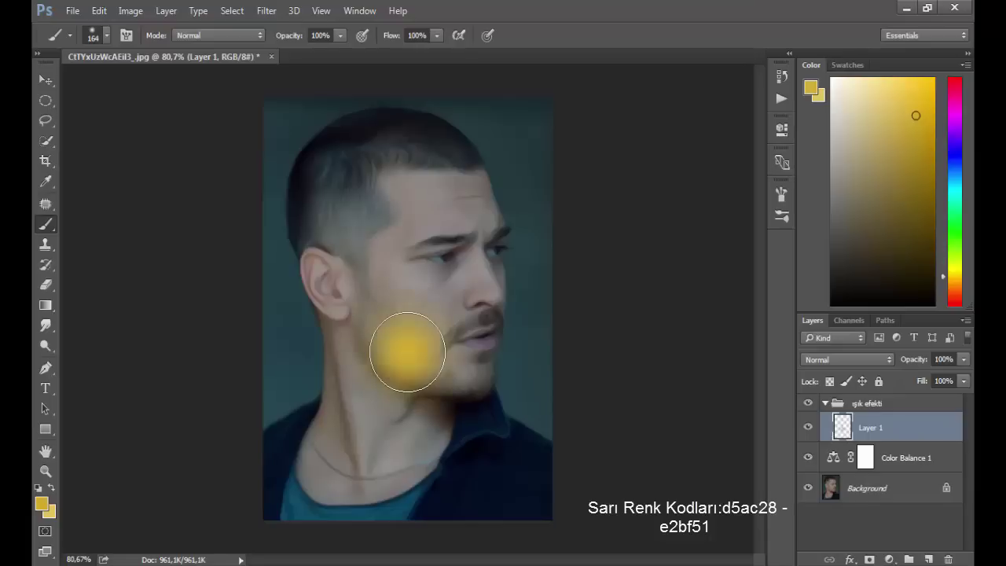
click(408, 352)
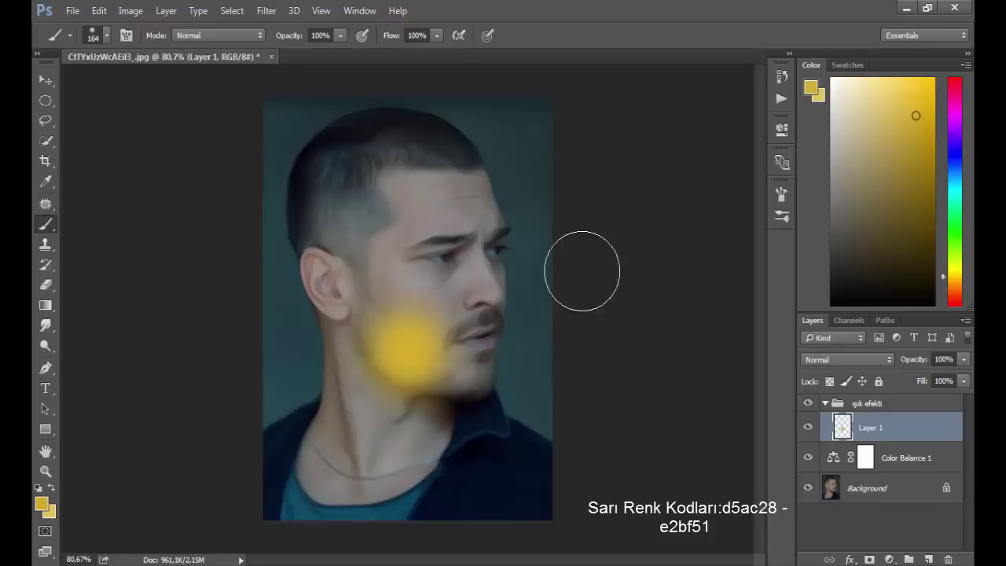
click(99, 11)
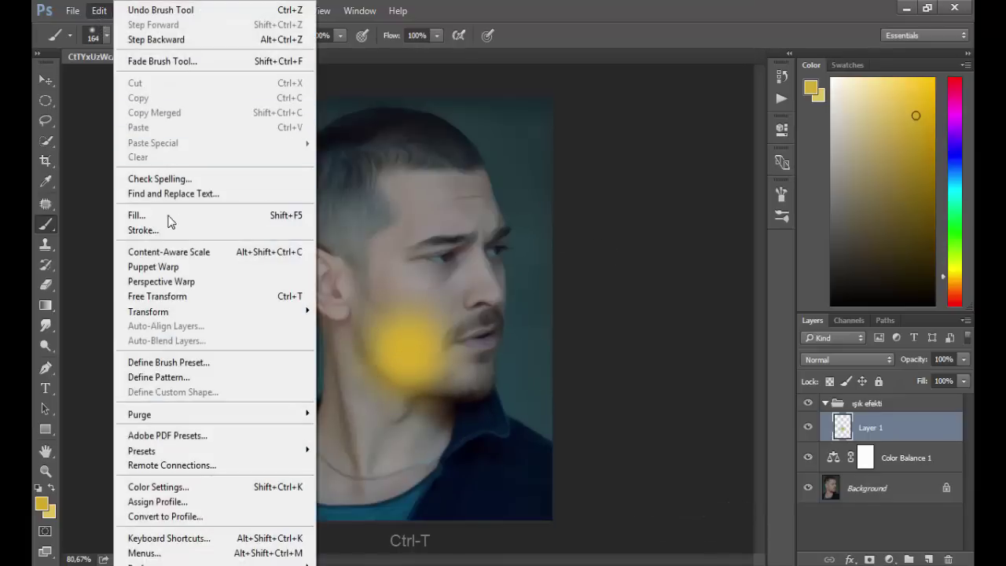
- Scale the yellow glow proportionally to about 200% and move it to the portrait's left edge
click(267, 297)
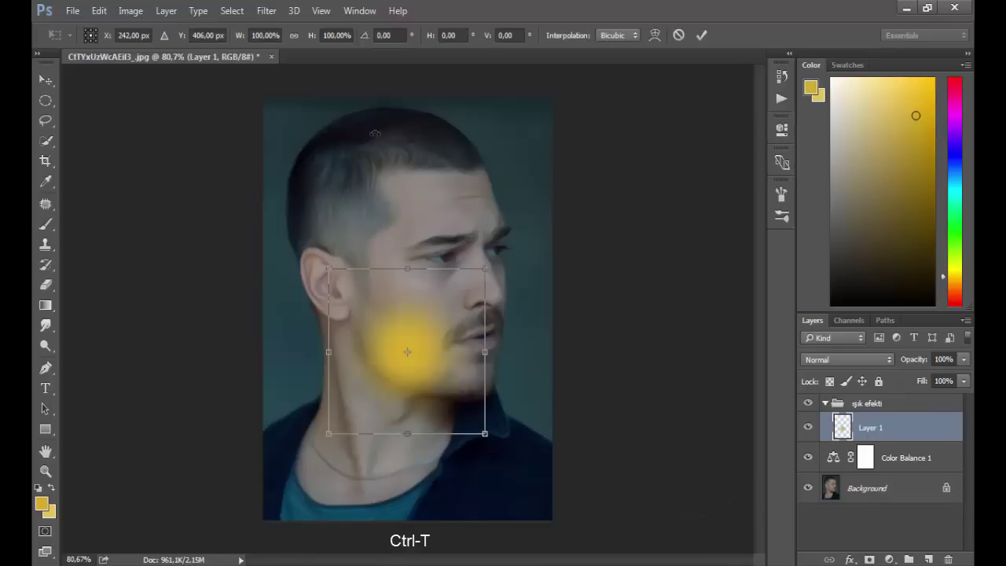
click(294, 36)
drag(328, 266, 271, 209)
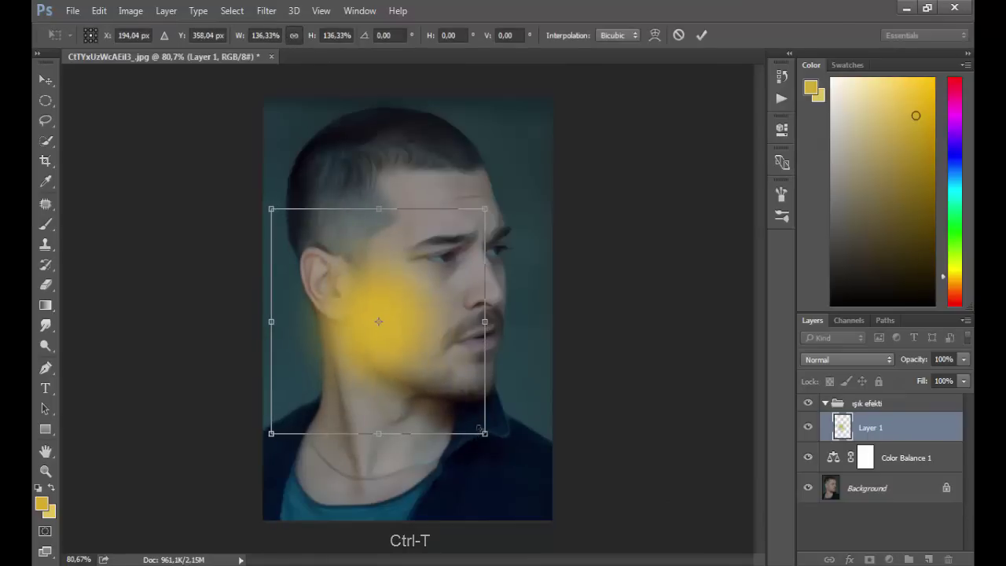
drag(479, 428, 548, 523)
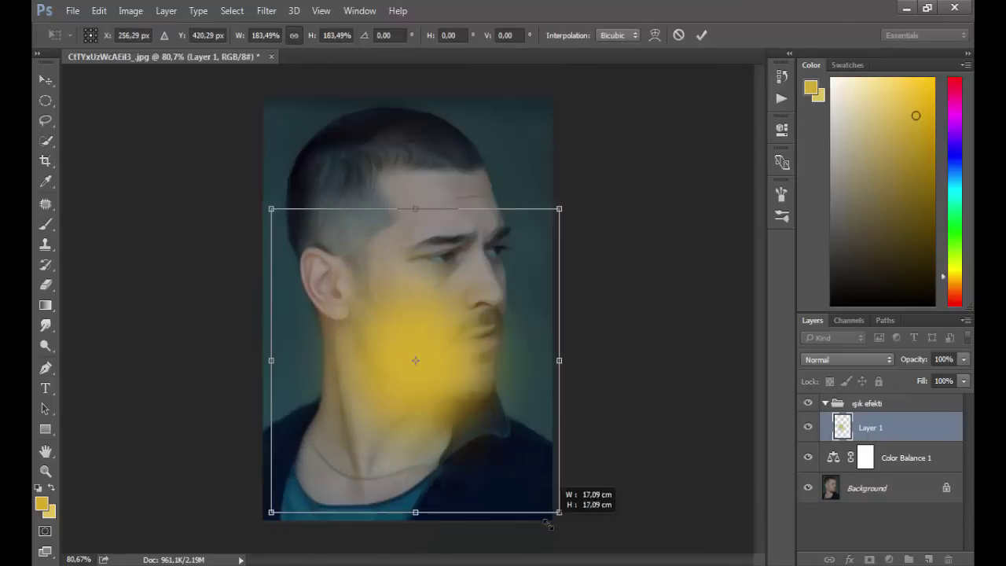
mouse_move(486, 364)
mouse_down()
mouse_move(335, 381)
mouse_move(344, 378)
mouse_move(341, 386)
mouse_up()
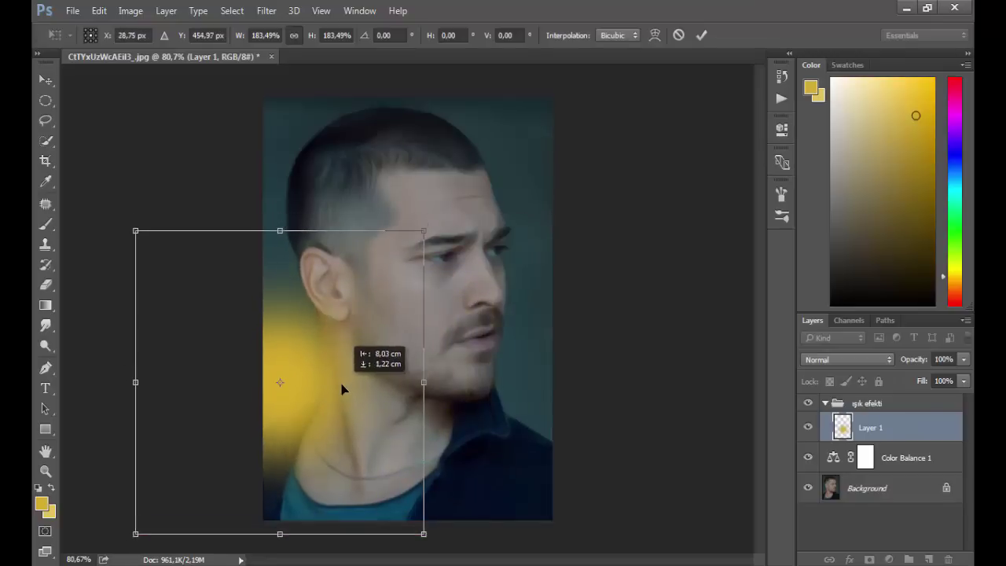
drag(427, 234, 454, 191)
drag(328, 375, 309, 382)
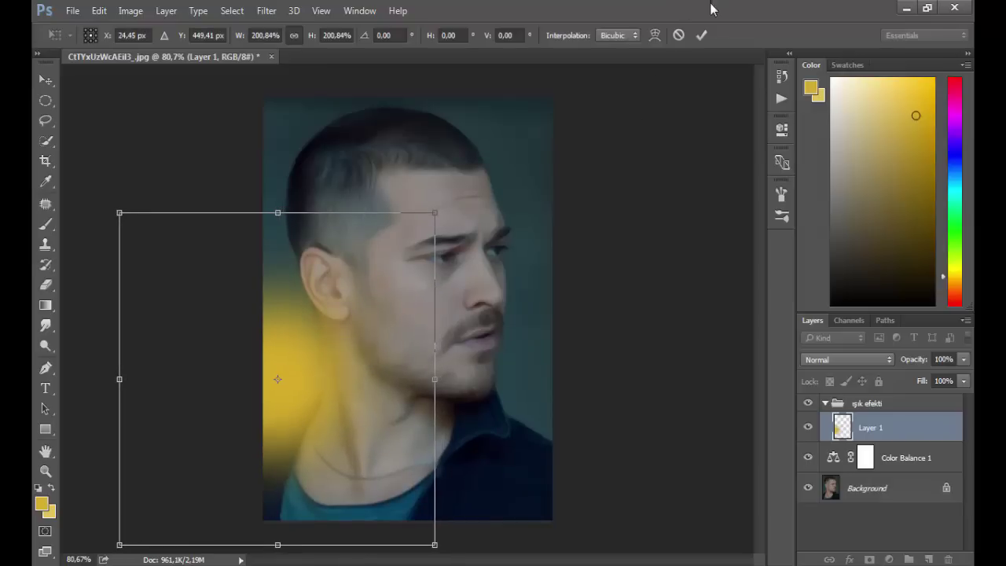
click(702, 34)
- Set Layer 1 to Hard Light blend mode at 60% opacity
click(852, 363)
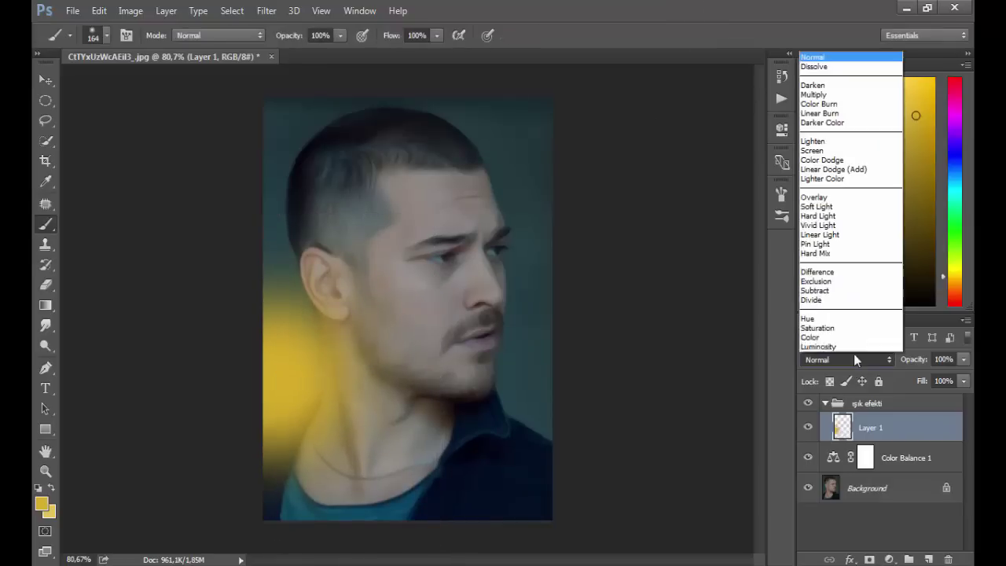
click(818, 216)
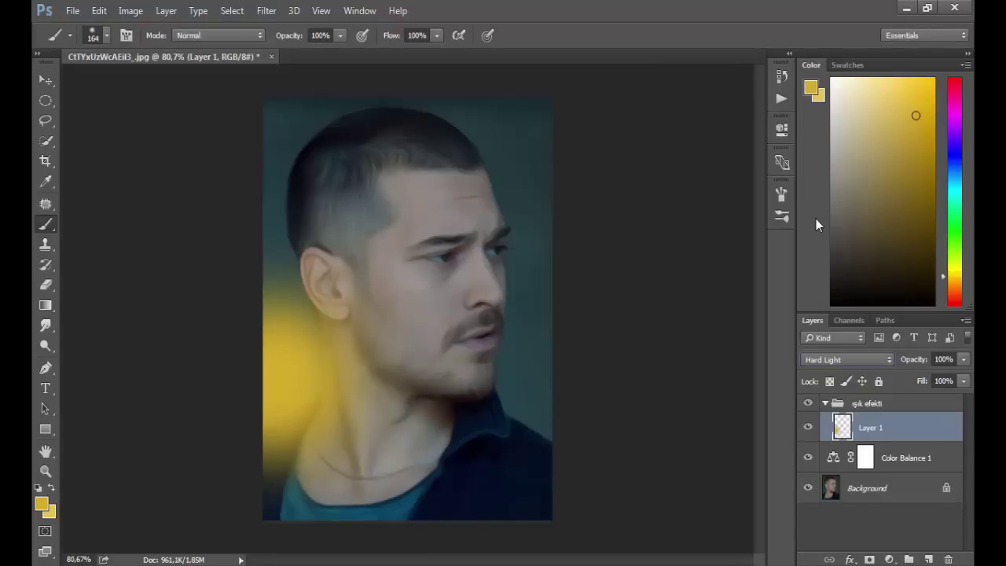
drag(918, 366, 888, 360)
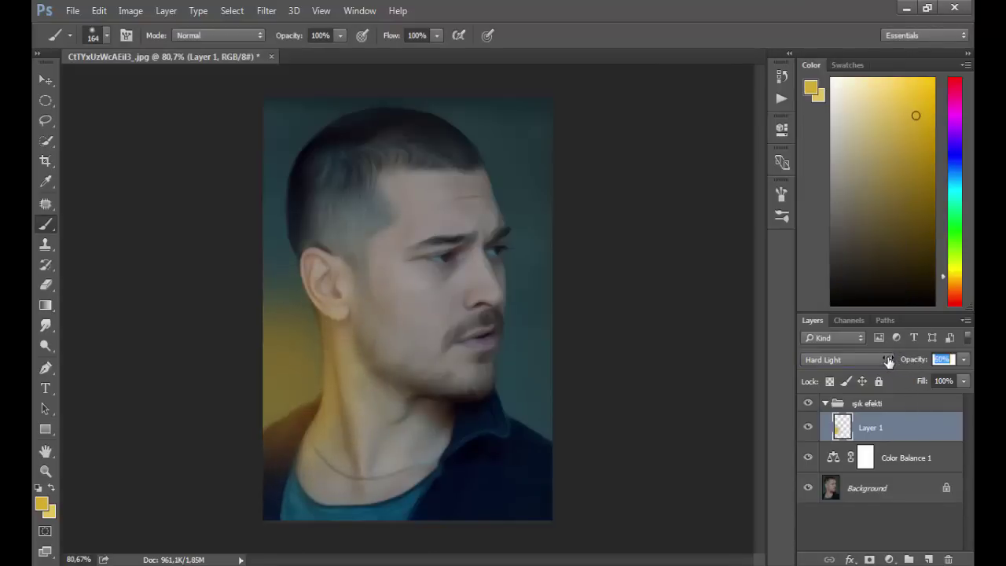
key(Return)
- Add Layer 2 and paint a soft yellow dab on the neck
click(927, 560)
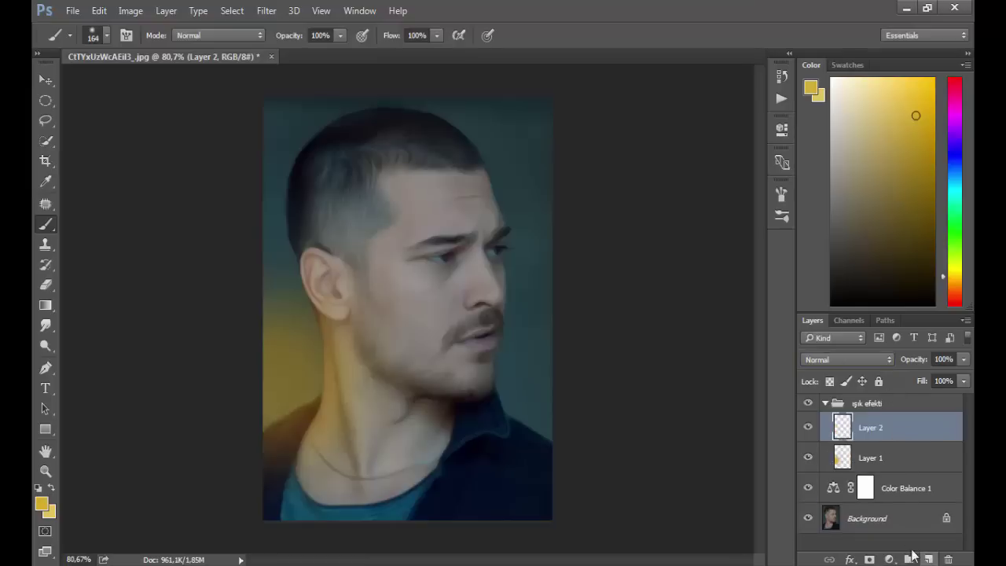
click(49, 489)
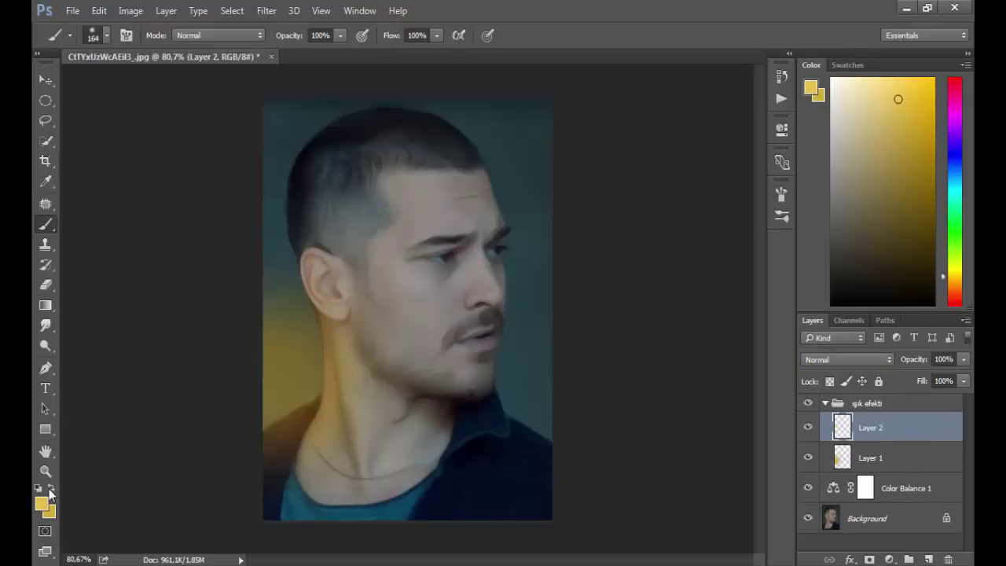
click(401, 371)
click(401, 371)
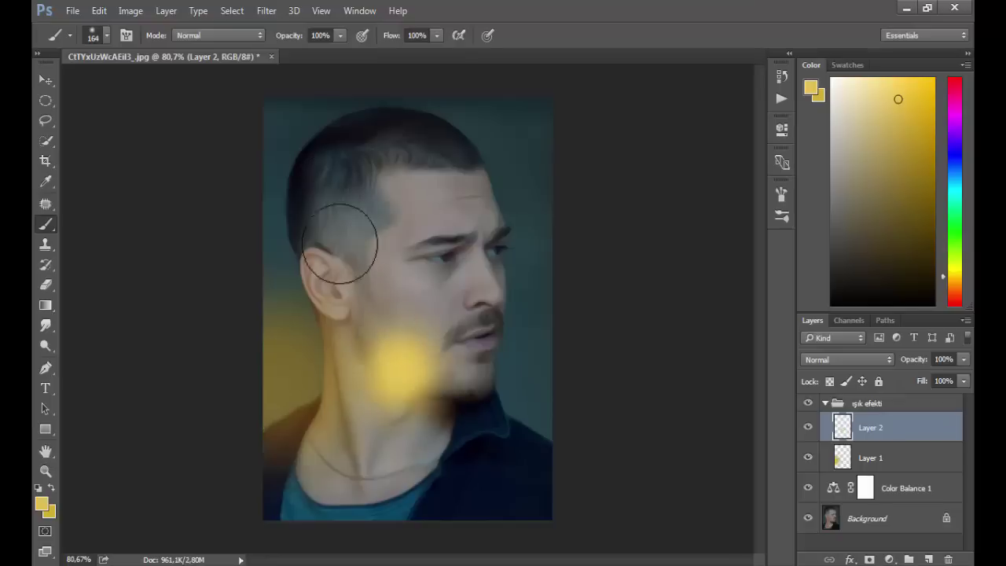
- Enlarge the yellow dab to about 189% and move it to the left side of the neck
click(99, 10)
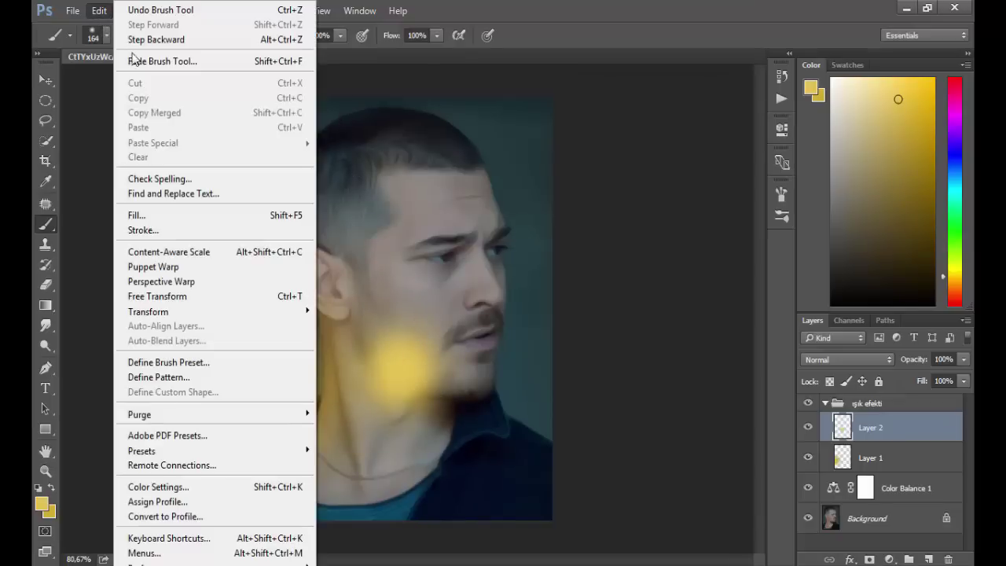
click(169, 295)
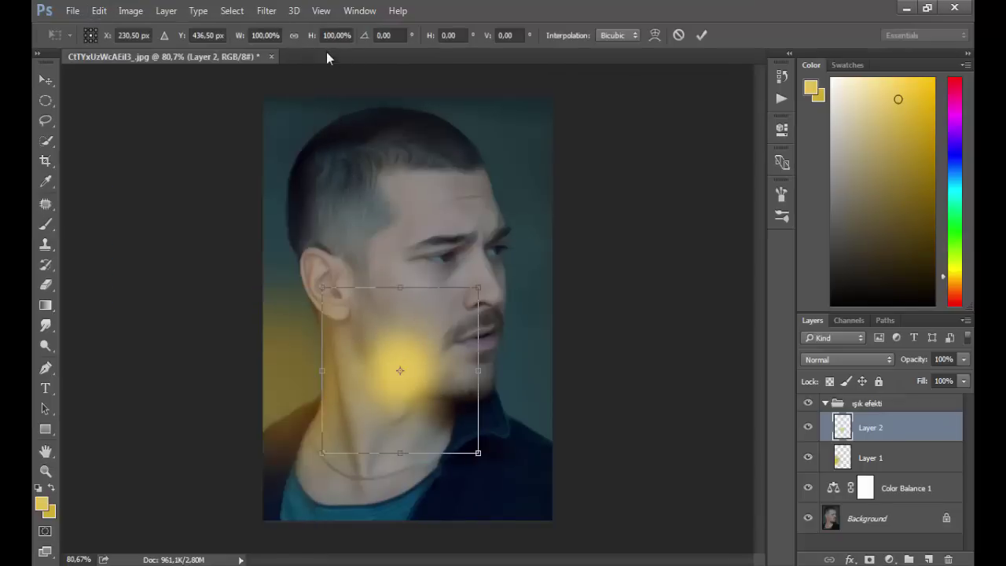
click(294, 36)
drag(314, 282, 257, 219)
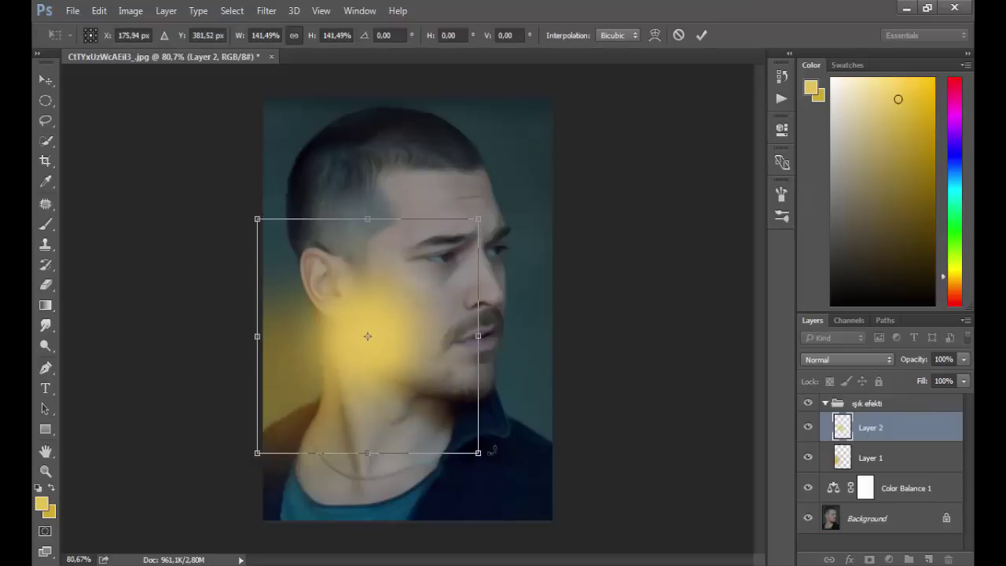
drag(478, 453, 533, 512)
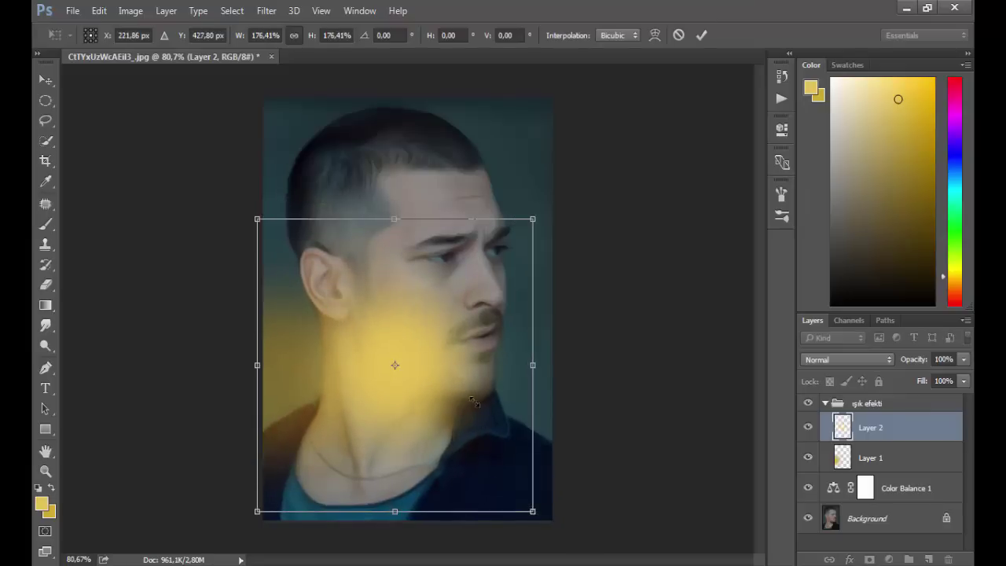
drag(458, 366, 312, 381)
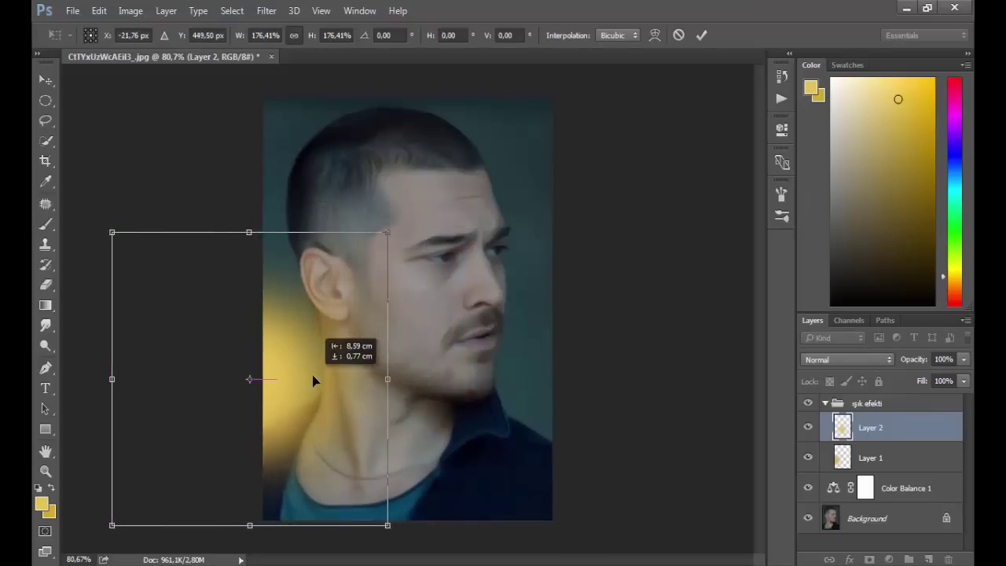
drag(388, 233, 406, 212)
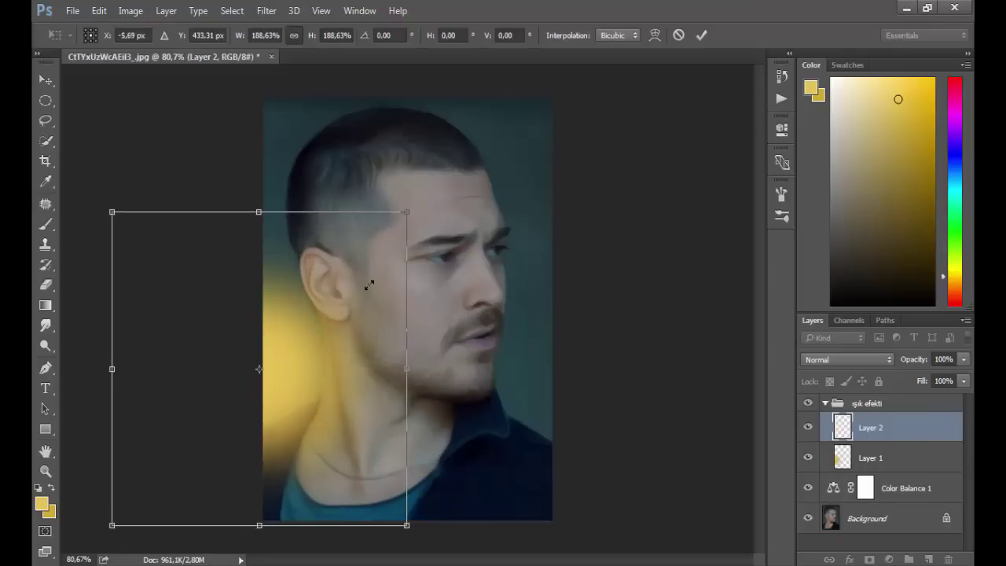
click(701, 34)
- Set Layer 2 to Screen blend mode and add an empty Layer 3 above
click(839, 358)
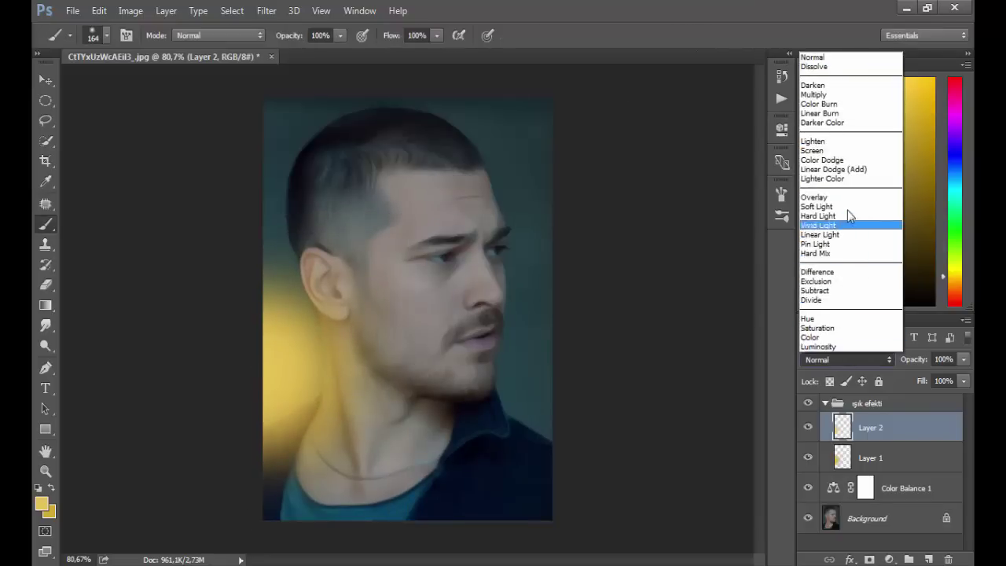
click(838, 150)
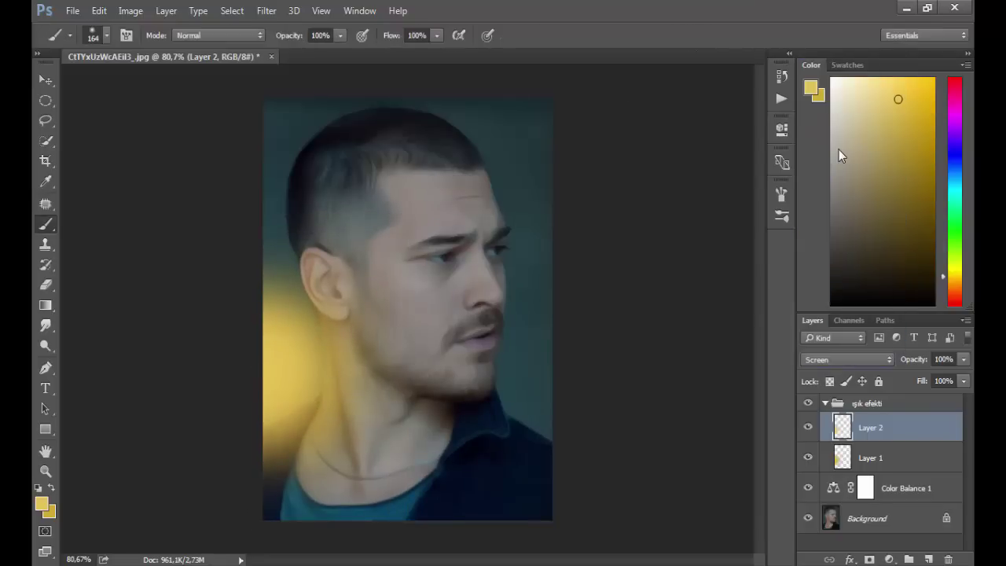
click(929, 559)
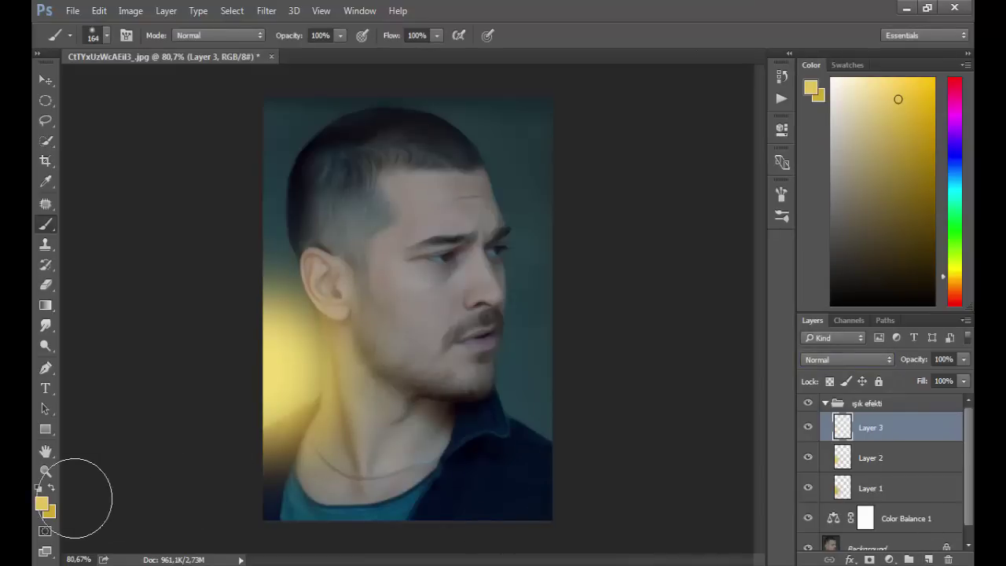
- Choose a lighter blue foreground colour and paint a soft blue dab on the cheek
click(46, 503)
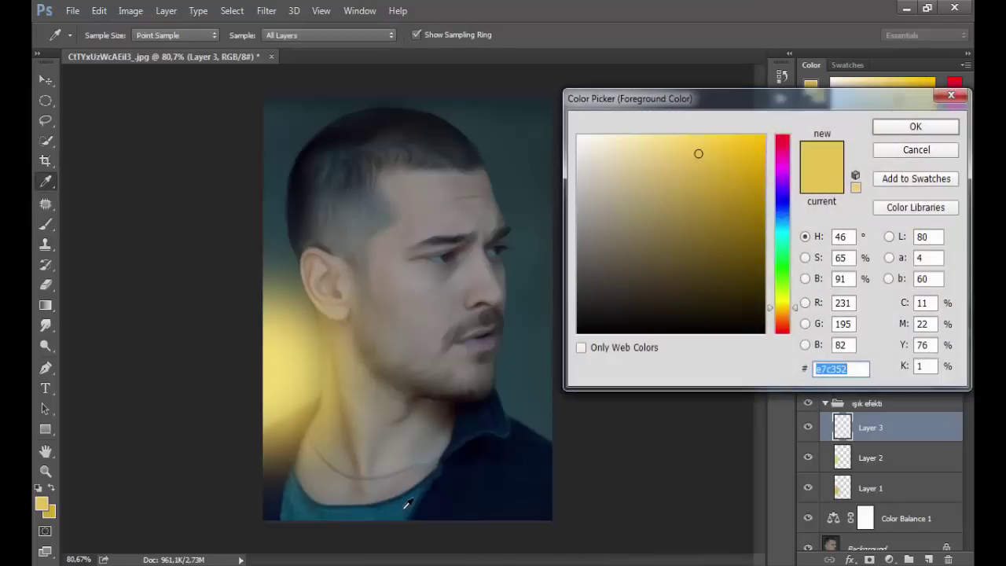
click(408, 504)
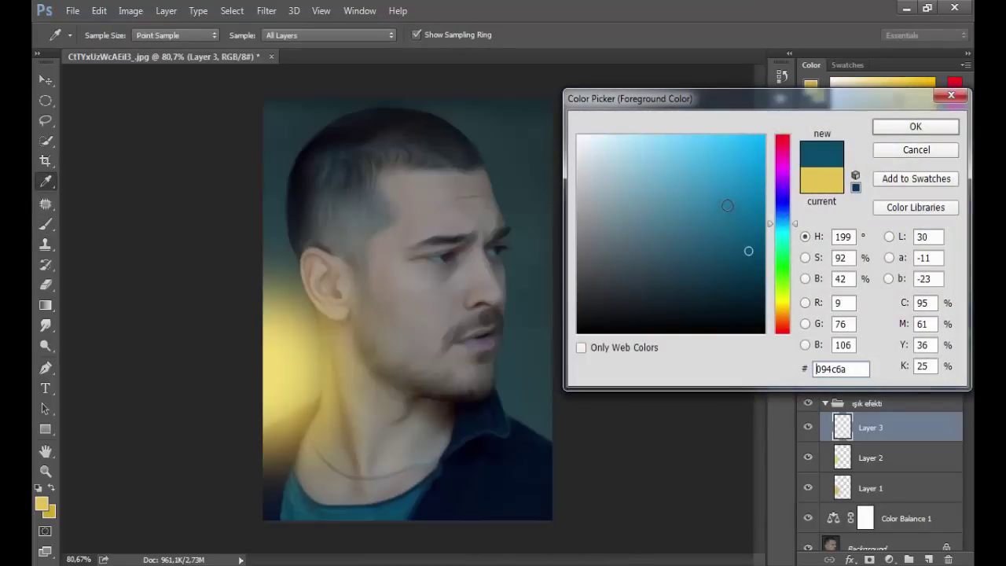
click(727, 205)
click(916, 127)
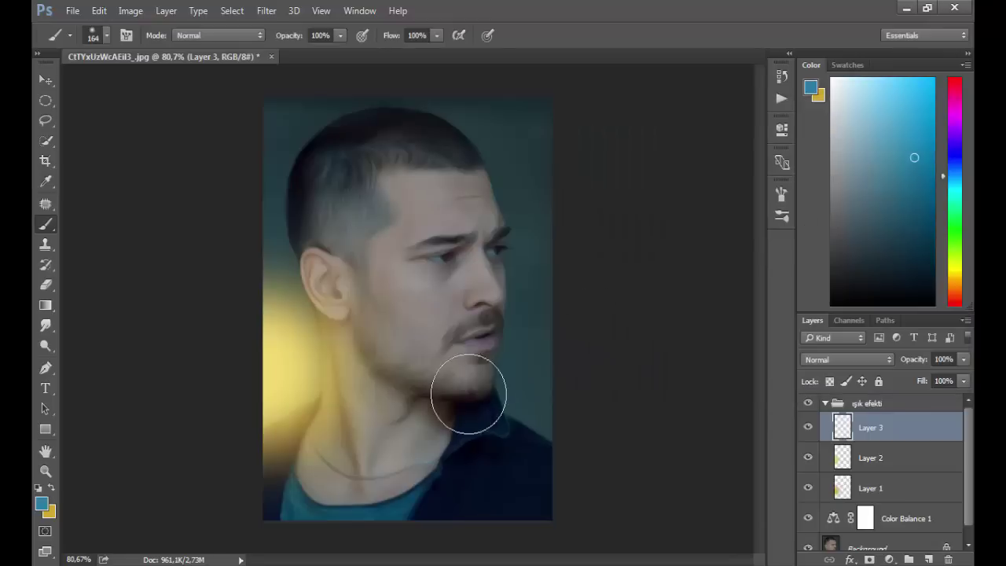
click(398, 351)
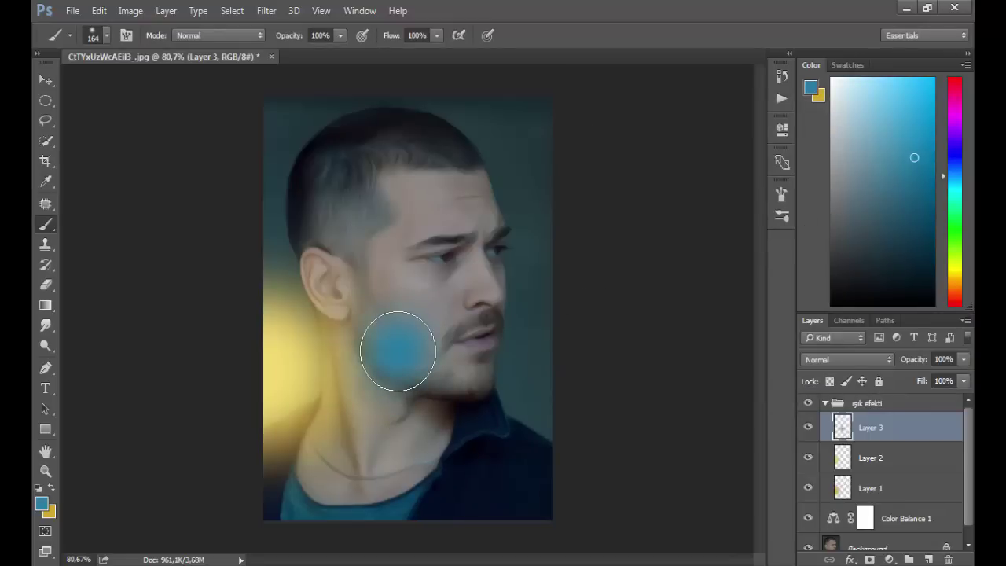
- Enlarge the blue dab to about 200% and position it over the portrait's right side
click(99, 10)
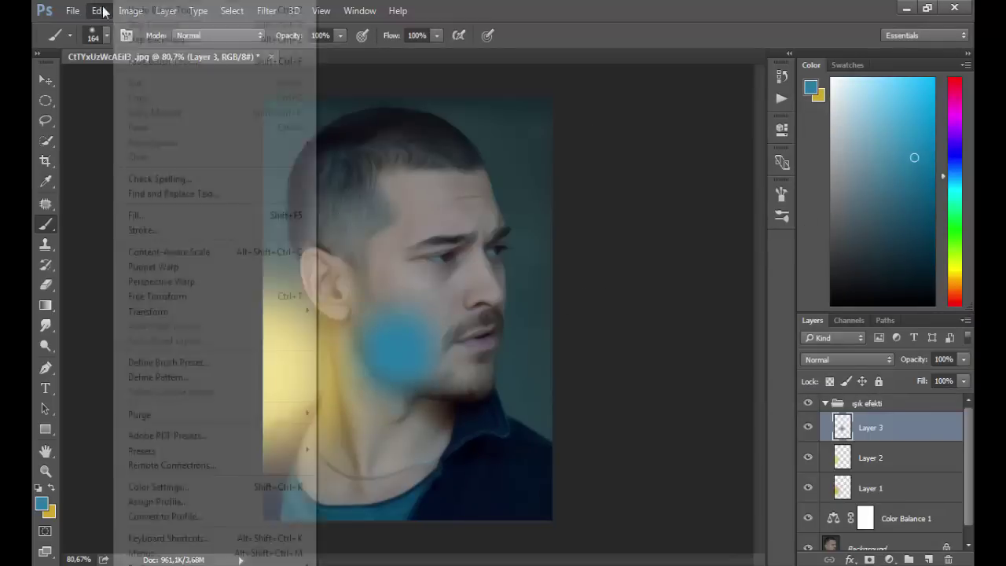
click(149, 297)
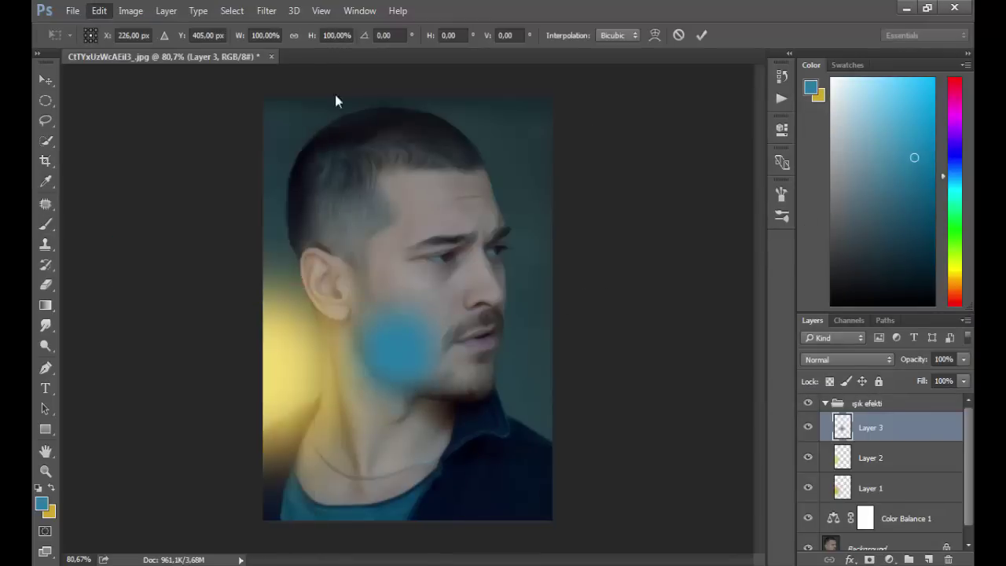
click(293, 35)
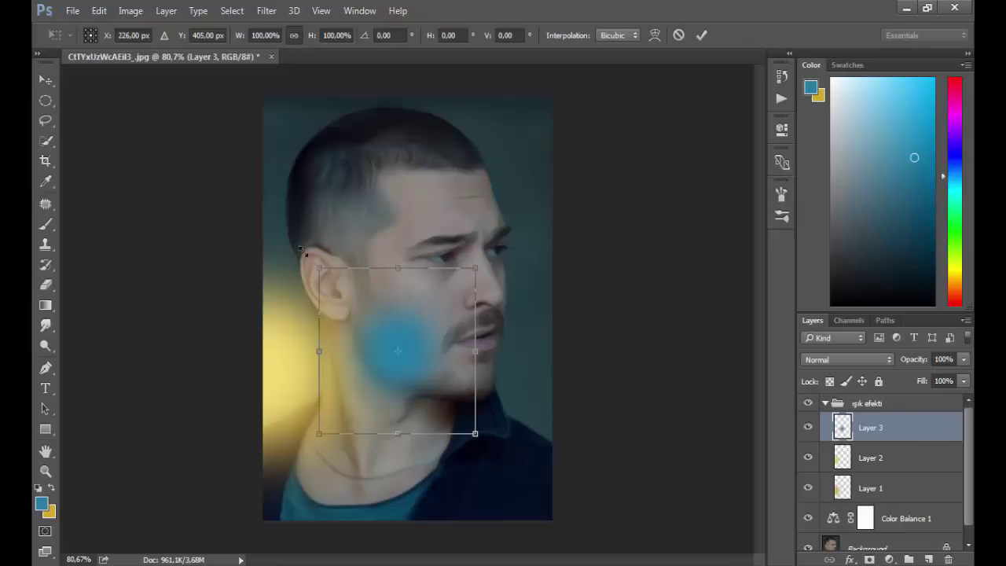
drag(304, 252, 249, 194)
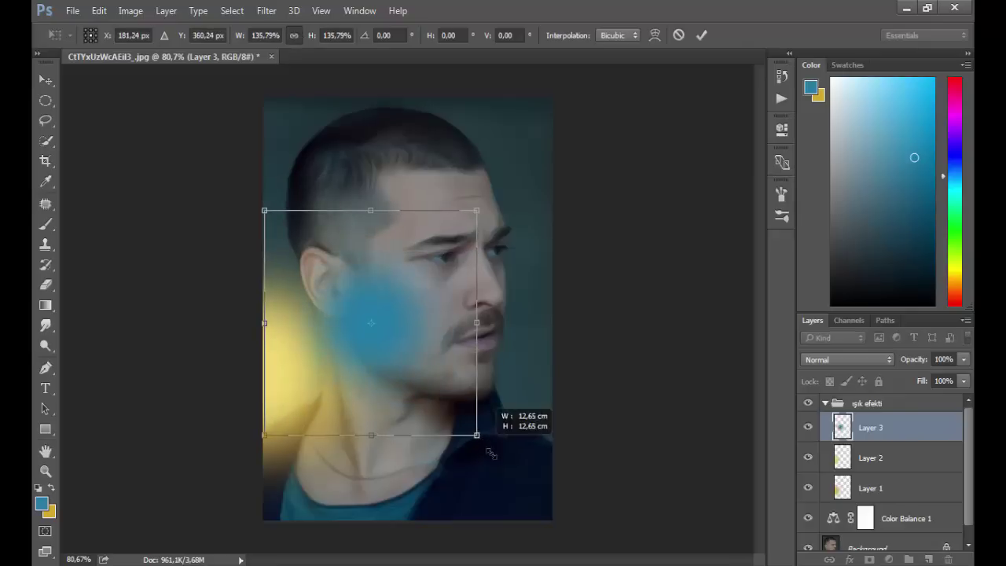
drag(489, 452, 544, 508)
mouse_move(475, 351)
mouse_down()
mouse_move(570, 399)
mouse_move(616, 331)
mouse_move(614, 346)
mouse_up()
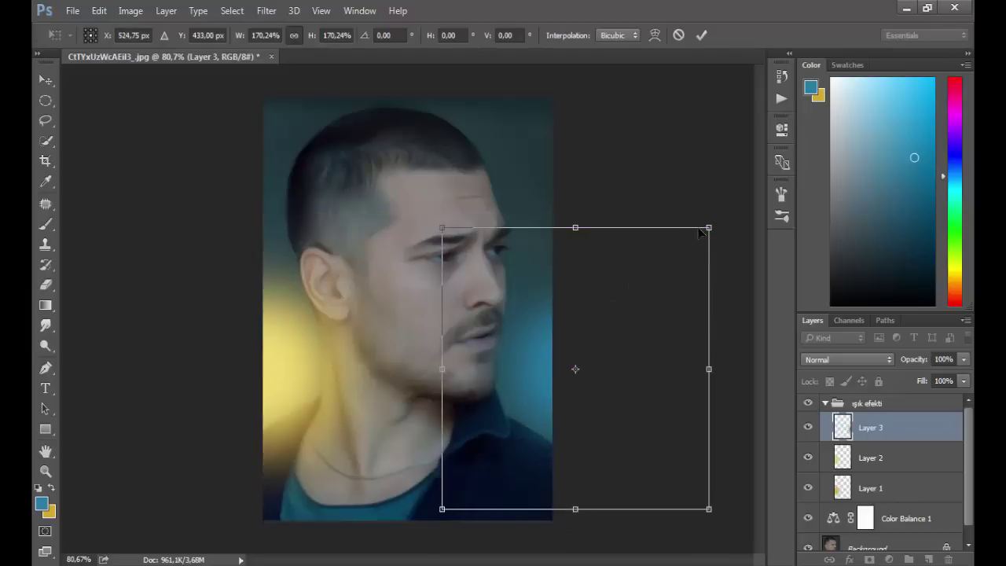
drag(713, 226, 759, 176)
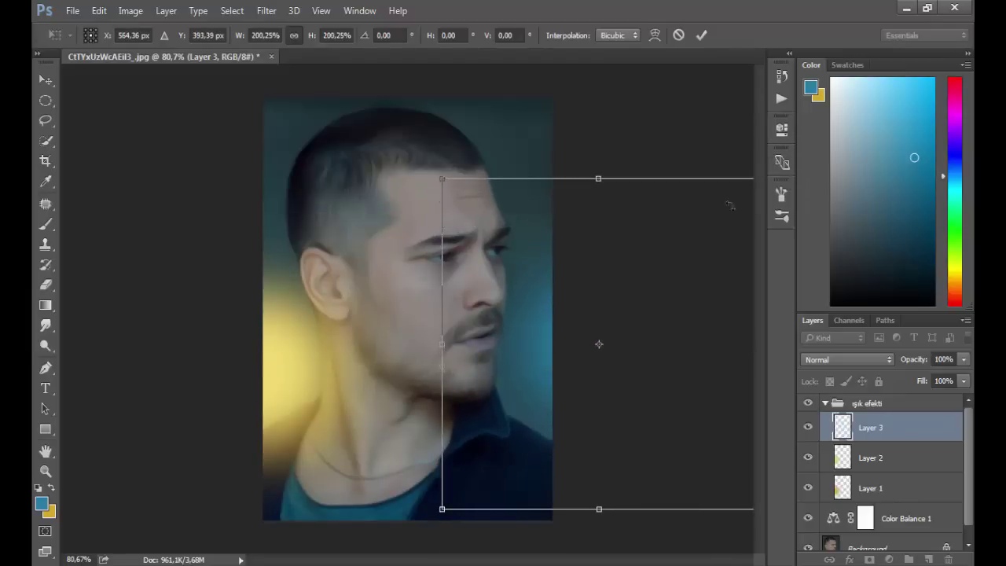
drag(671, 333, 652, 339)
drag(653, 341, 652, 340)
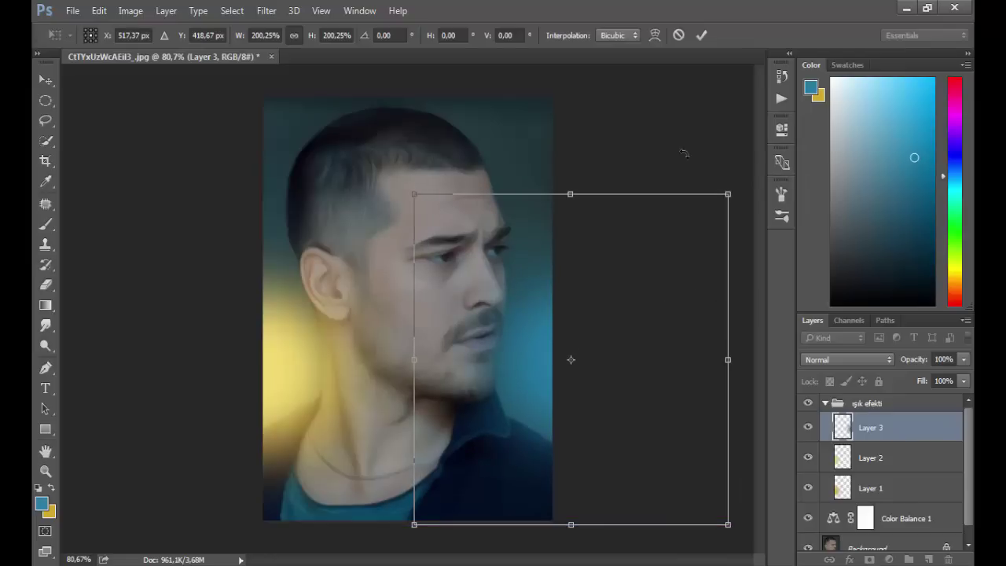
drag(661, 299, 650, 299)
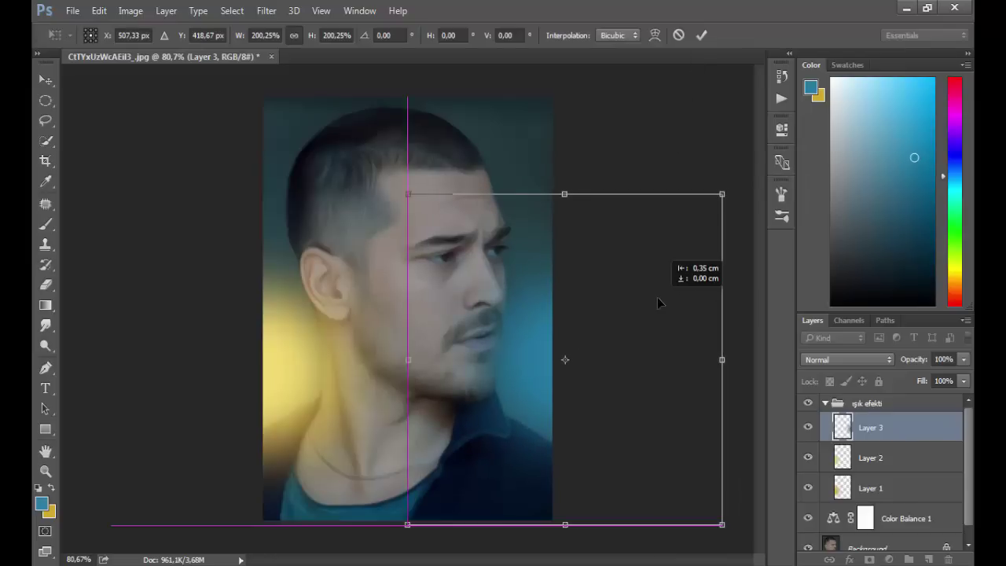
key(b)
click(701, 34)
- Set Layer 3 to Hard Light blend mode at 64% opacity
click(845, 360)
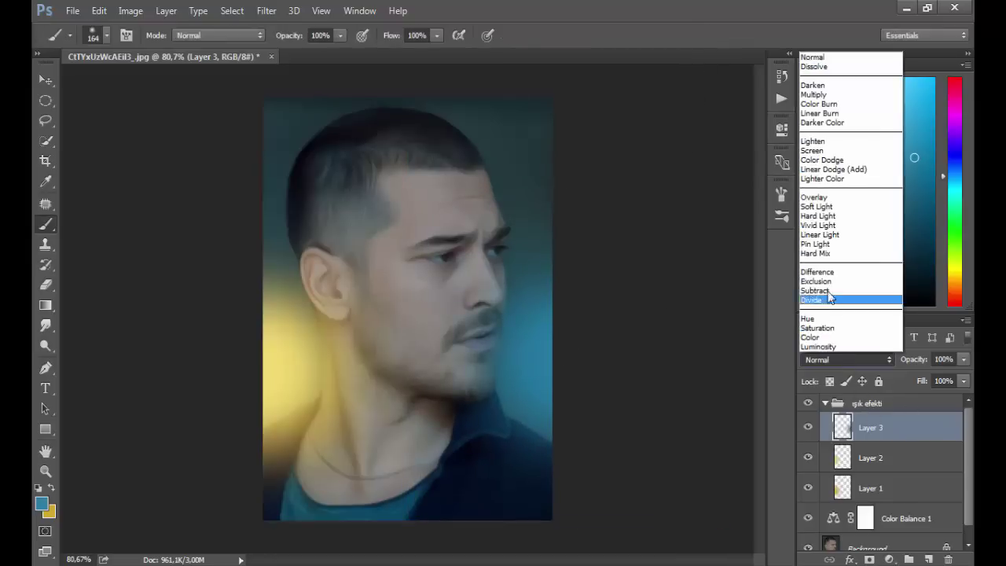
click(822, 217)
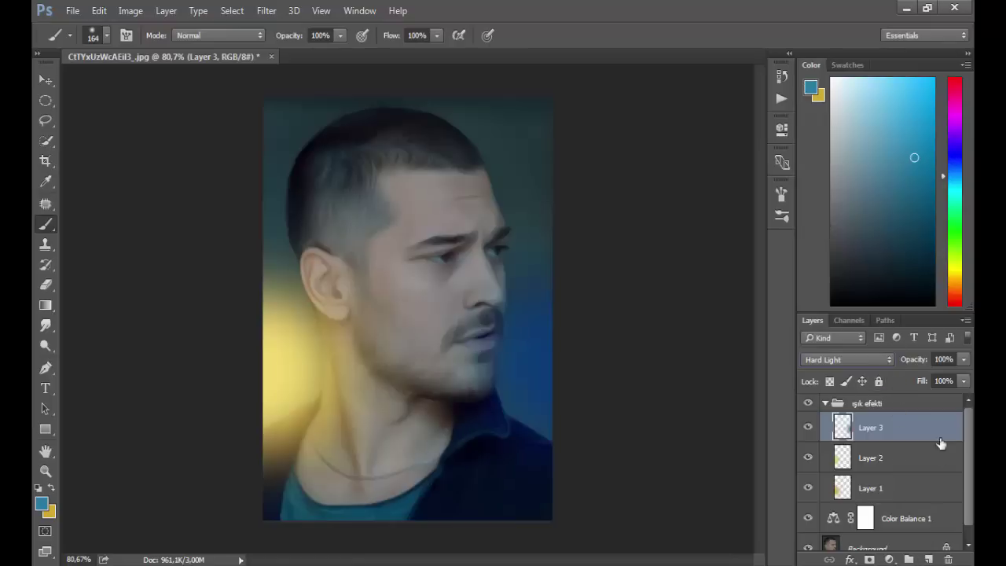
drag(918, 366, 890, 362)
- Add Layer 4 and paint a soft light-blue (#52b3df) dab on the cheek
click(929, 558)
click(51, 490)
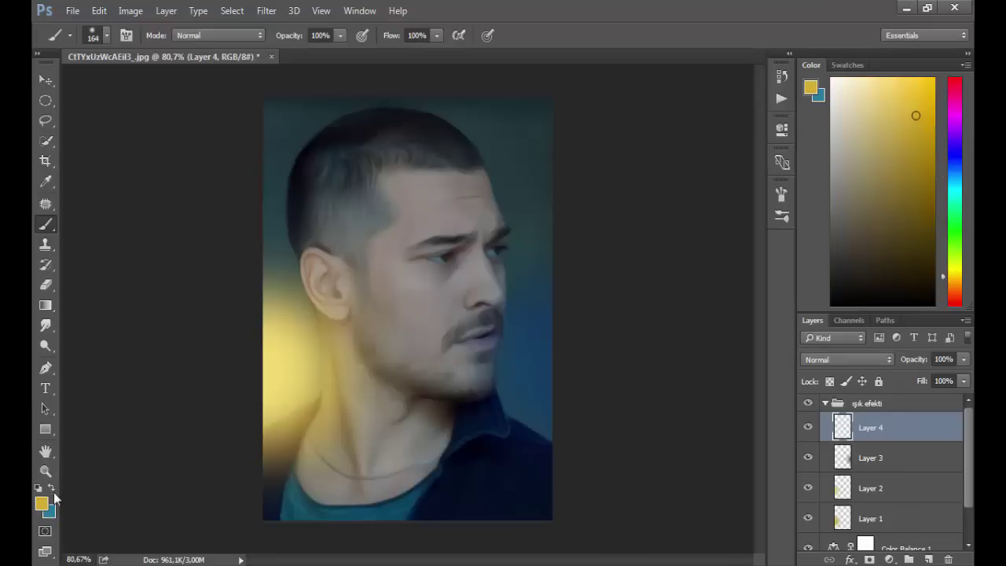
click(46, 508)
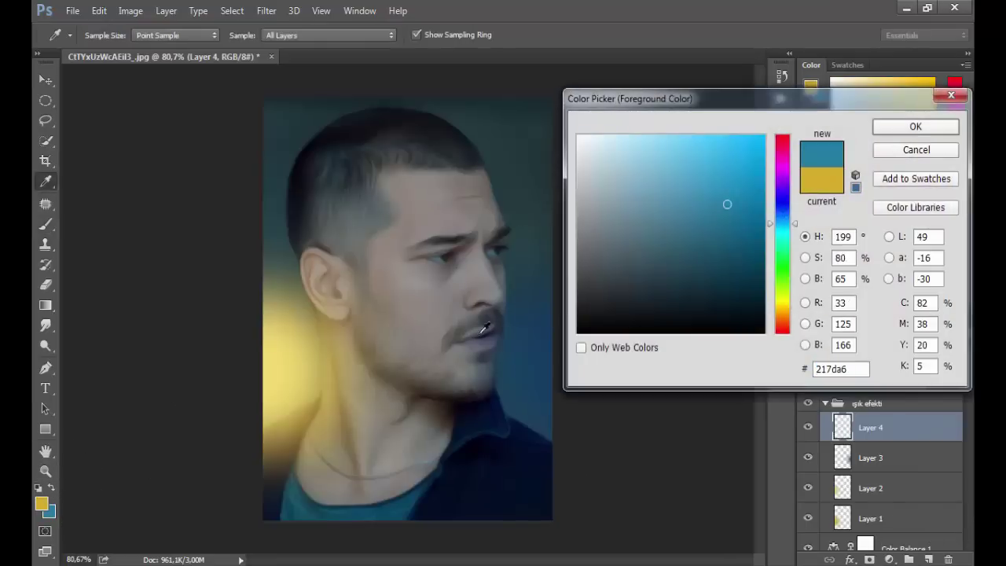
click(695, 160)
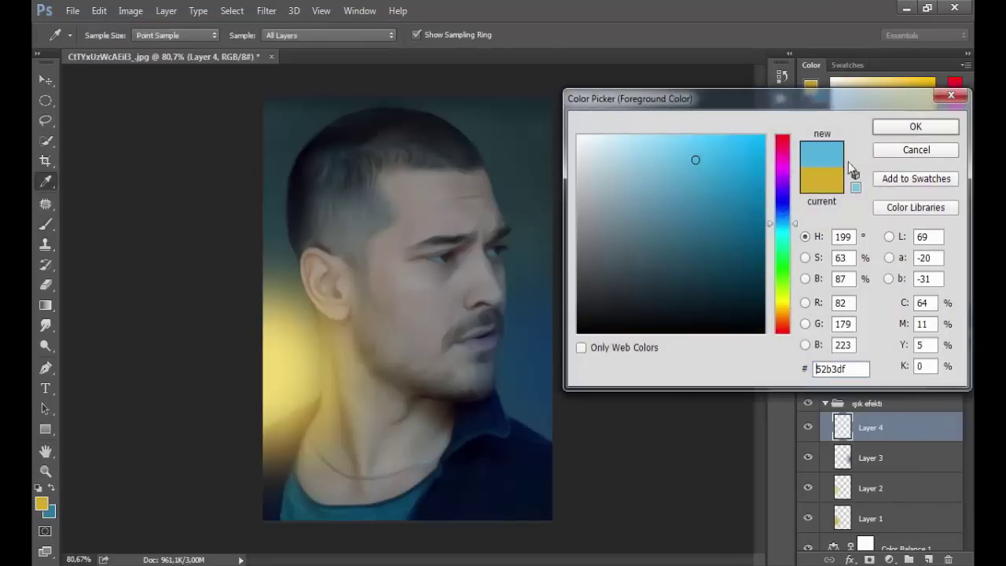
click(915, 126)
key(b)
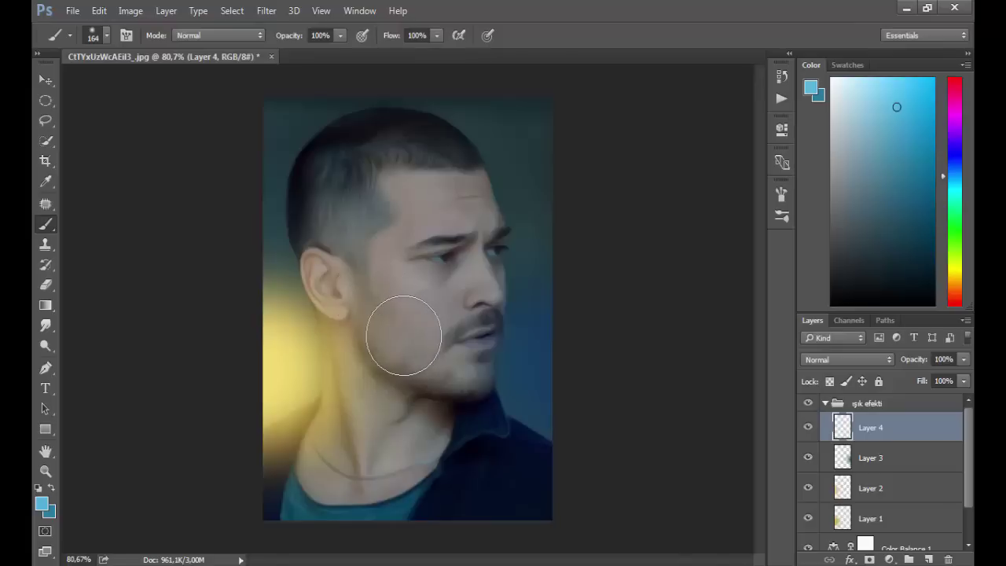
click(404, 336)
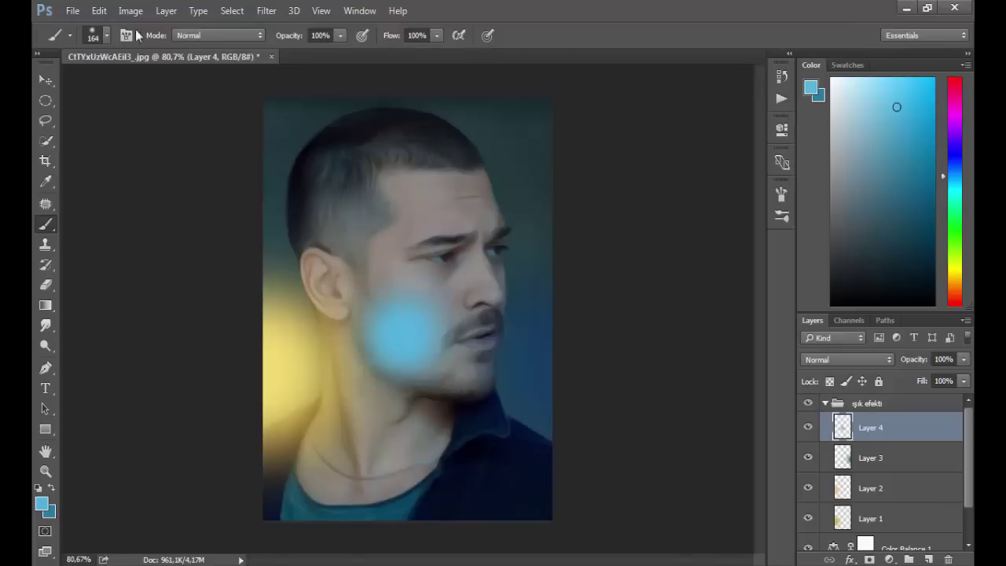
- Enlarge the light-blue dab to about 192% and move it right of the face
click(98, 11)
click(189, 295)
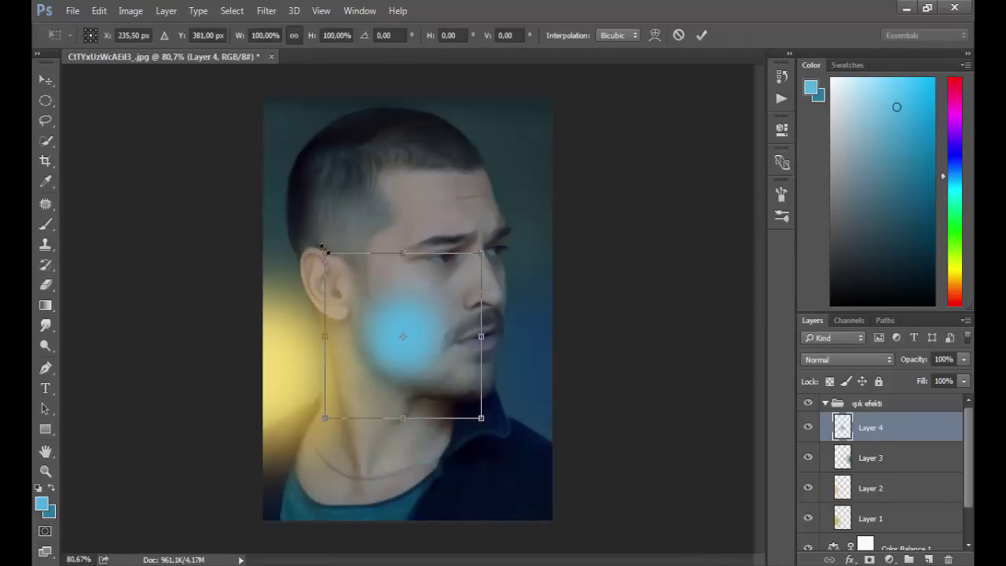
drag(324, 254, 248, 171)
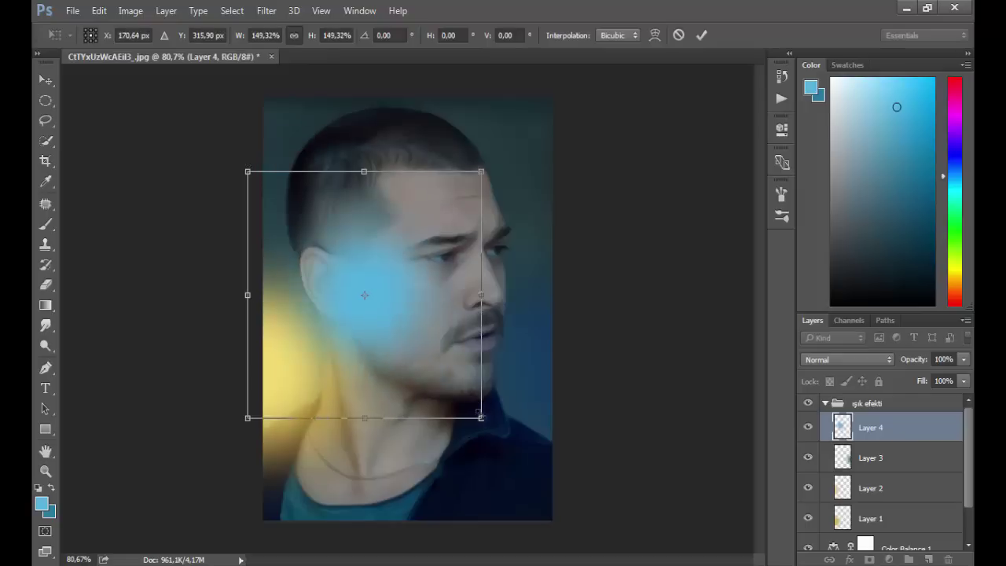
drag(492, 443, 551, 482)
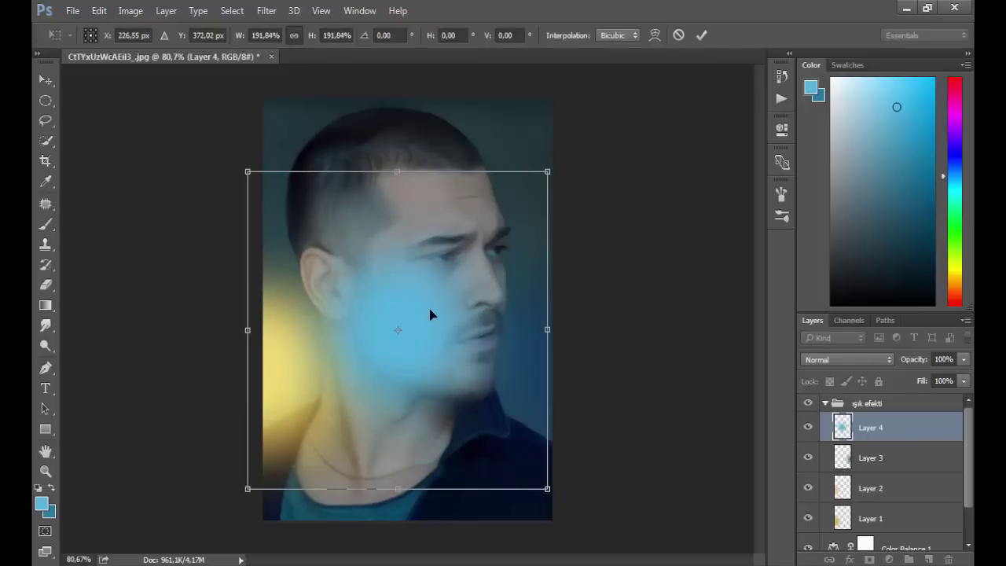
mouse_move(433, 313)
mouse_down()
mouse_move(508, 365)
mouse_move(580, 377)
mouse_move(594, 364)
mouse_up()
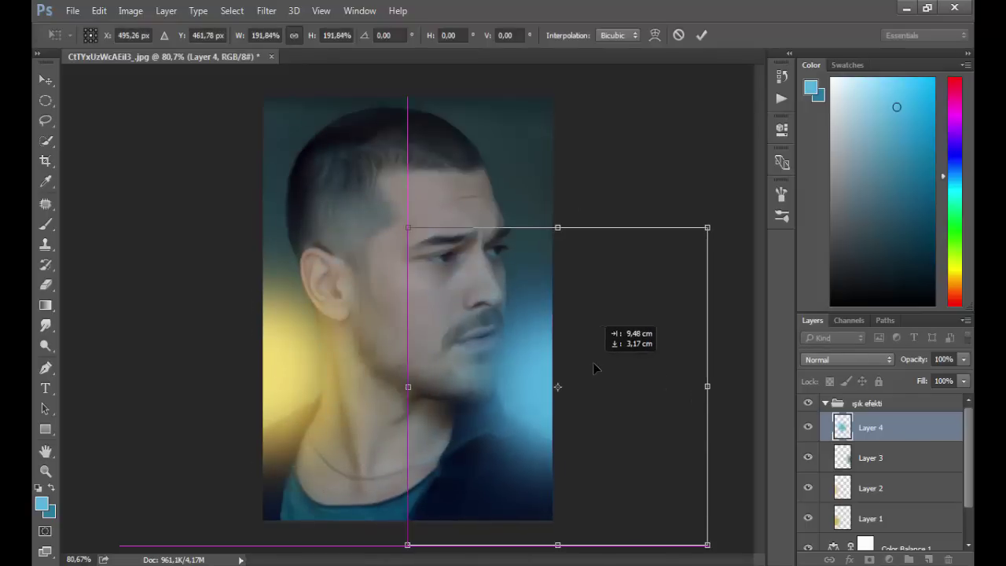
click(702, 35)
- Set Layer 4 to Screen blend mode, collapse the ışık efekti group, and compare the result
click(838, 358)
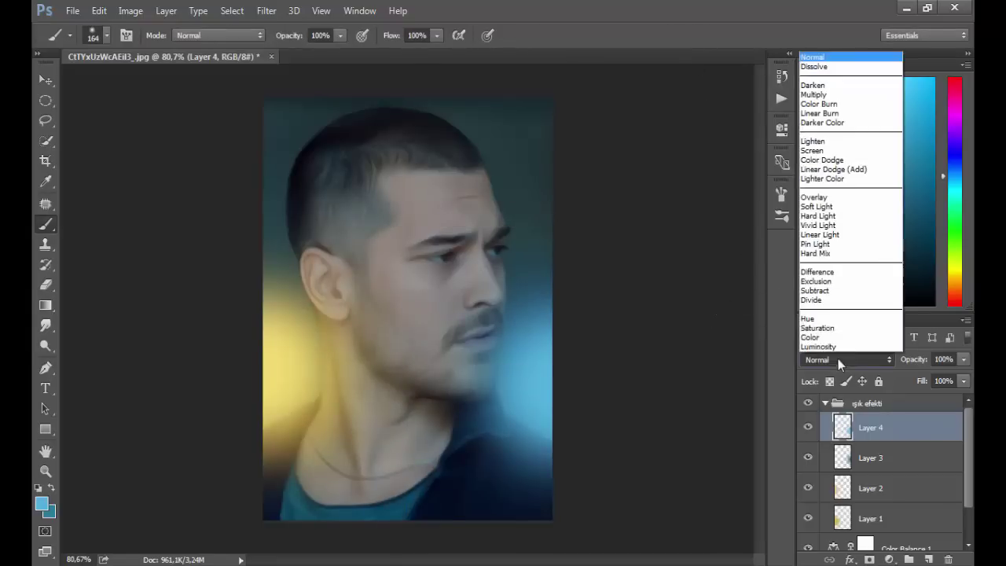
click(813, 150)
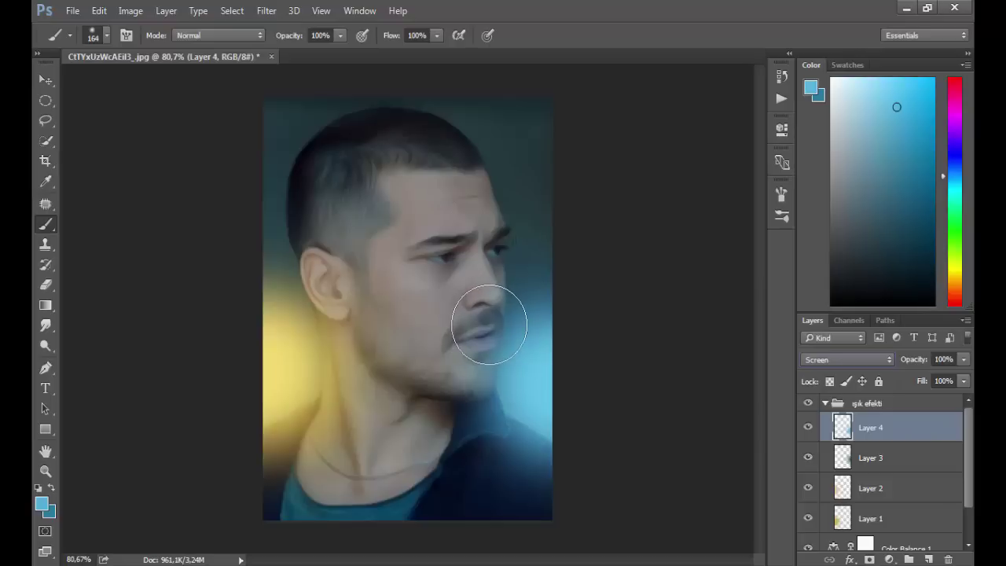
click(826, 404)
click(810, 404)
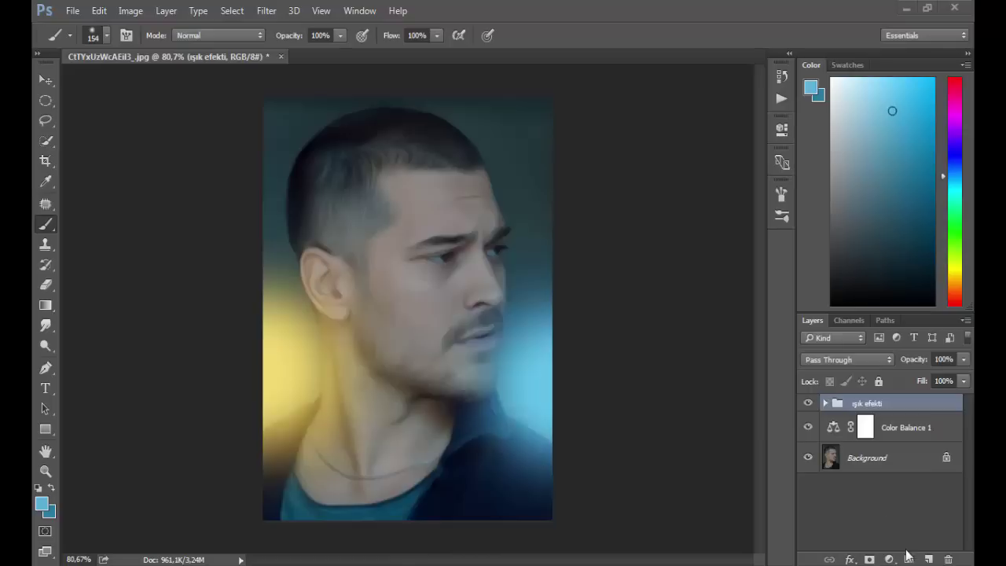
- Create a new group named 'efekt' containing an empty Layer 5
click(908, 559)
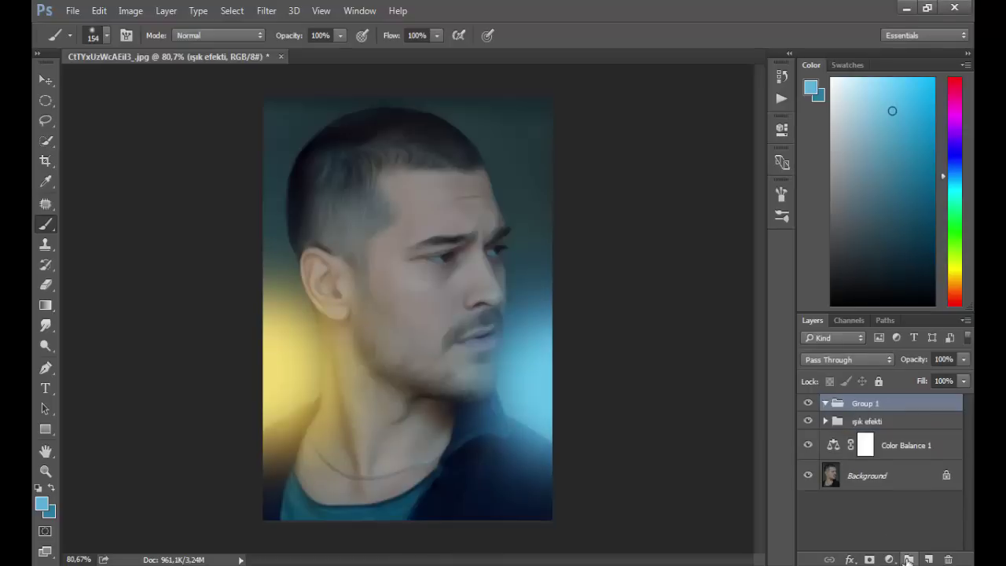
double_click(865, 404)
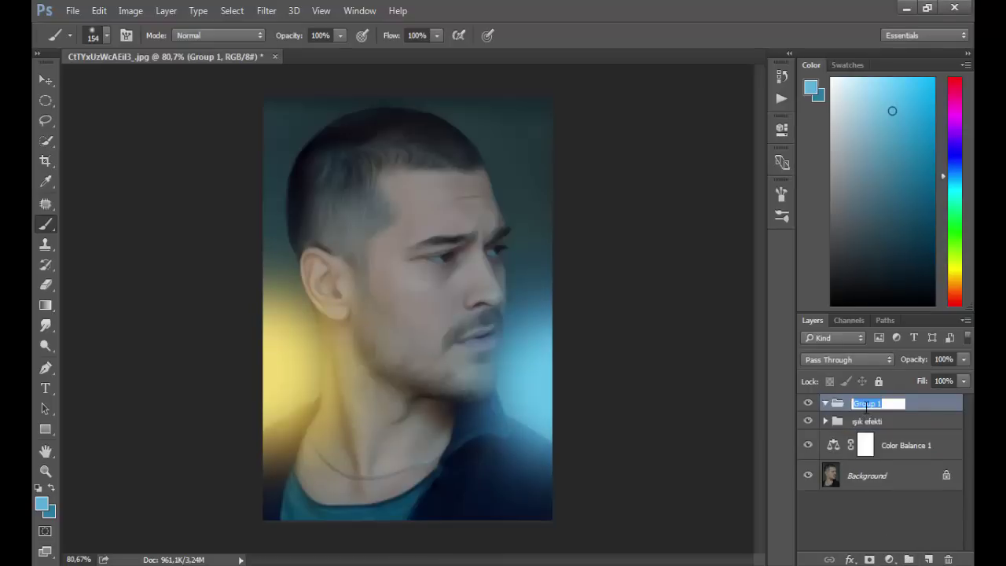
text(efekt)
click(934, 557)
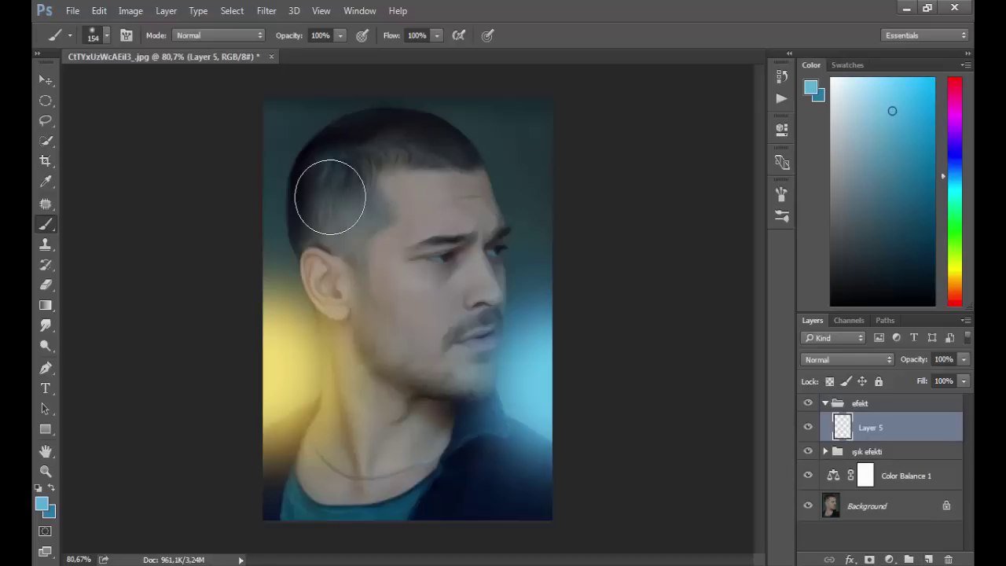
- Load the Leaf_Silhouettes_1 brush set and select leaf brush 1314 at 160 px
right_click(392, 184)
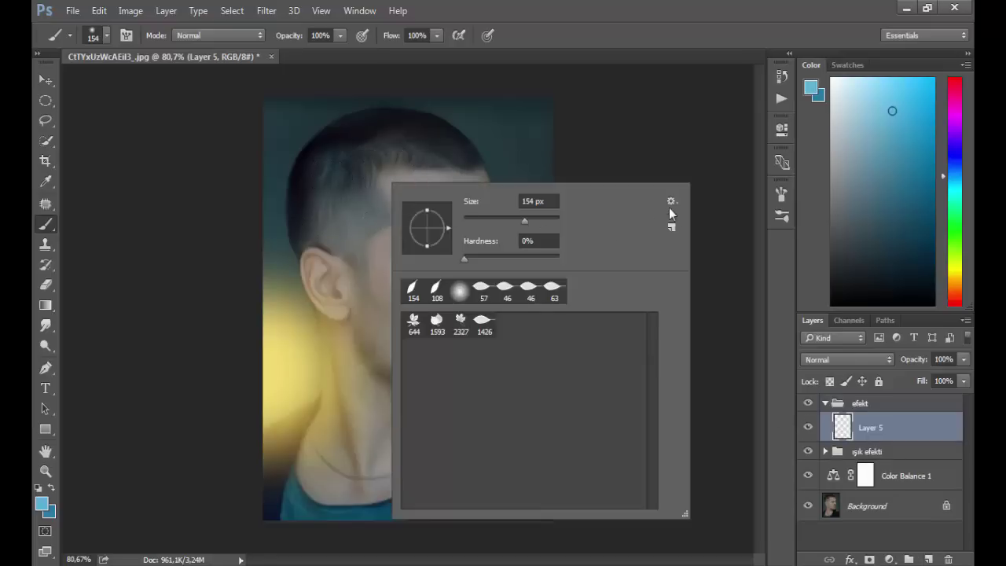
click(672, 203)
click(743, 425)
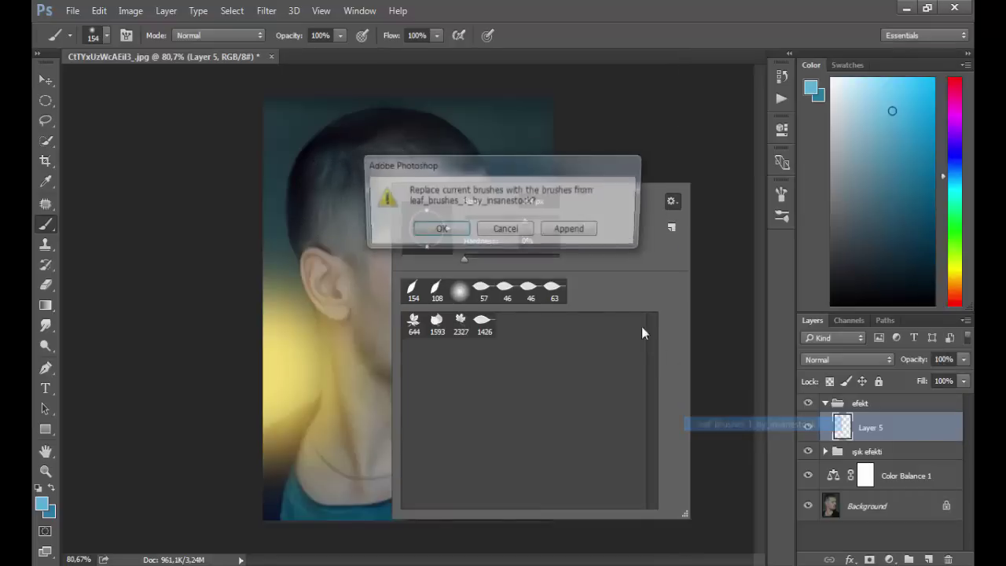
click(442, 229)
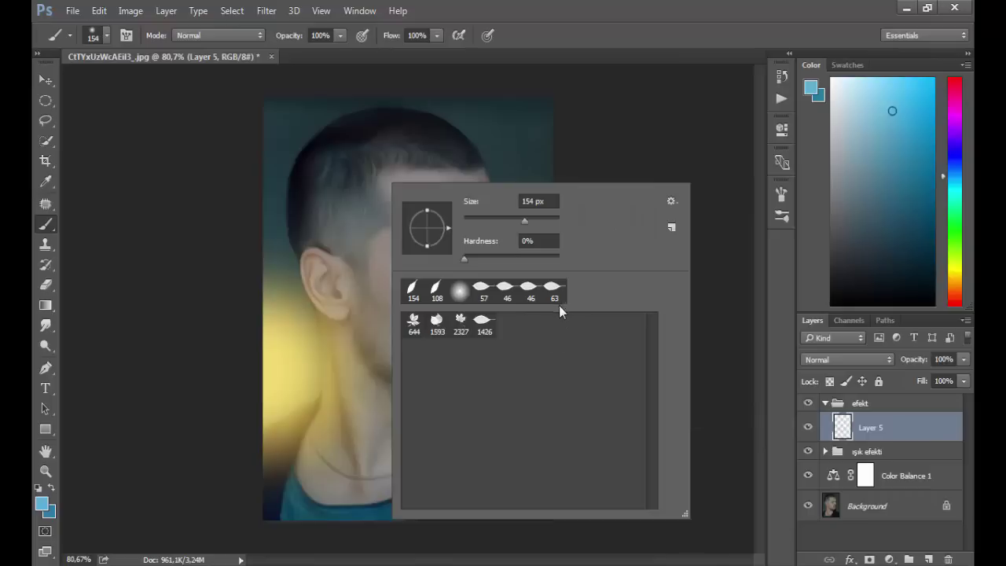
click(671, 201)
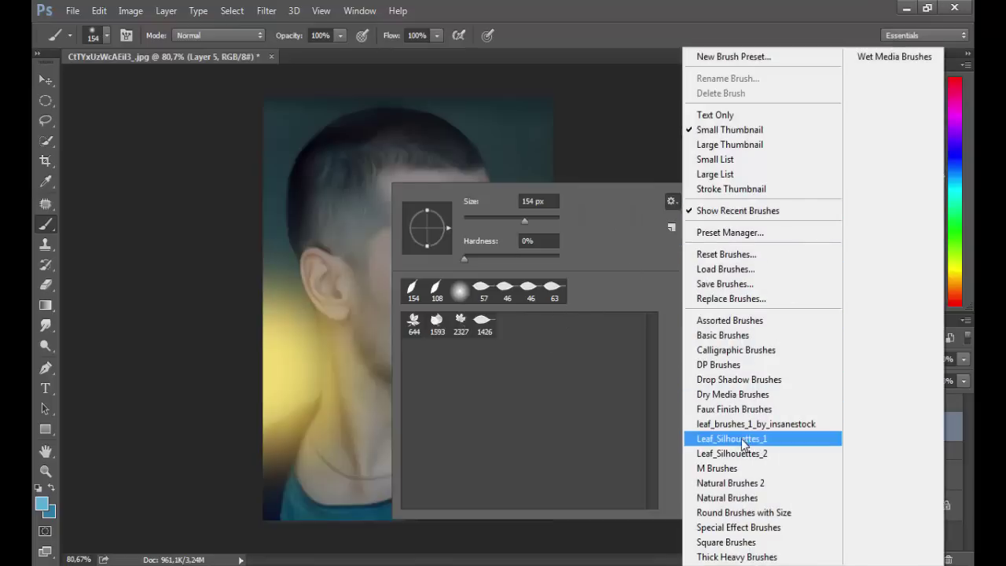
click(739, 439)
click(461, 232)
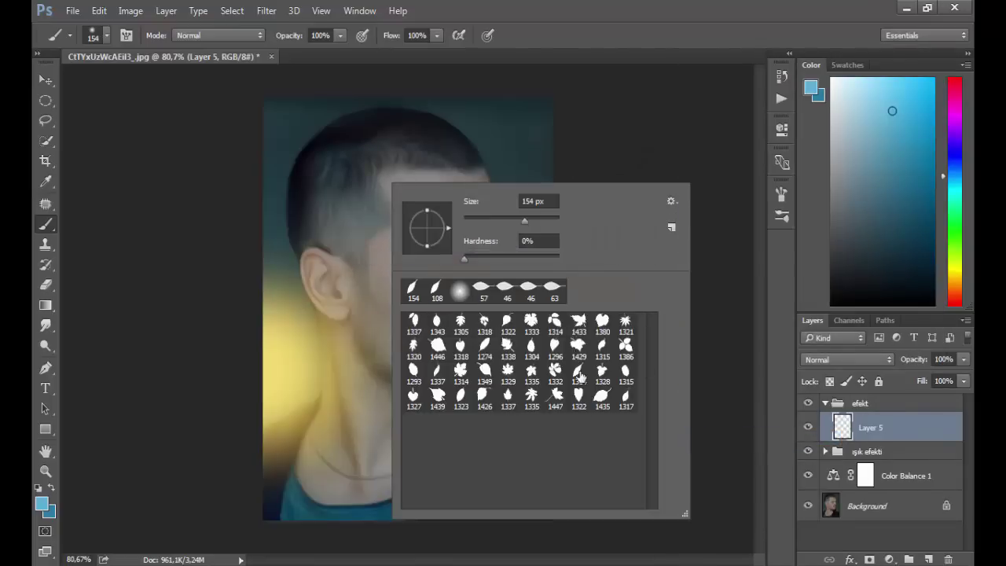
click(580, 379)
click(526, 218)
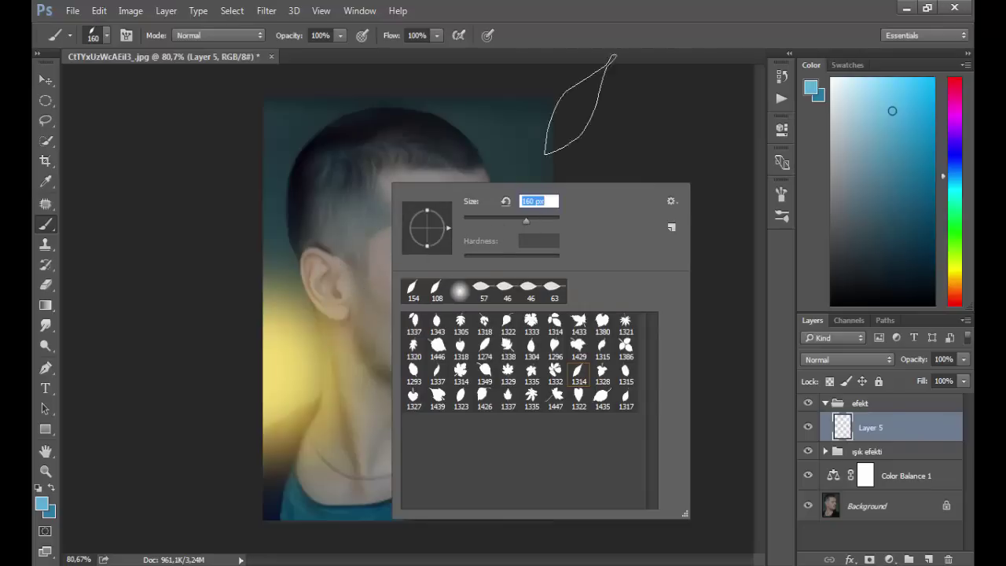
click(595, 8)
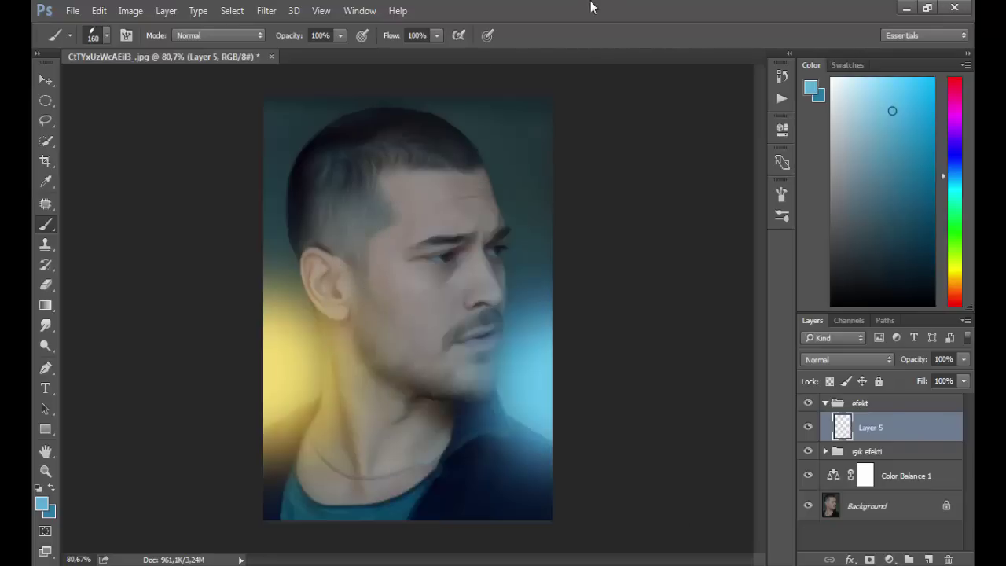
- Set the foreground colour to red #c23434 and return to the Brush tool
click(44, 506)
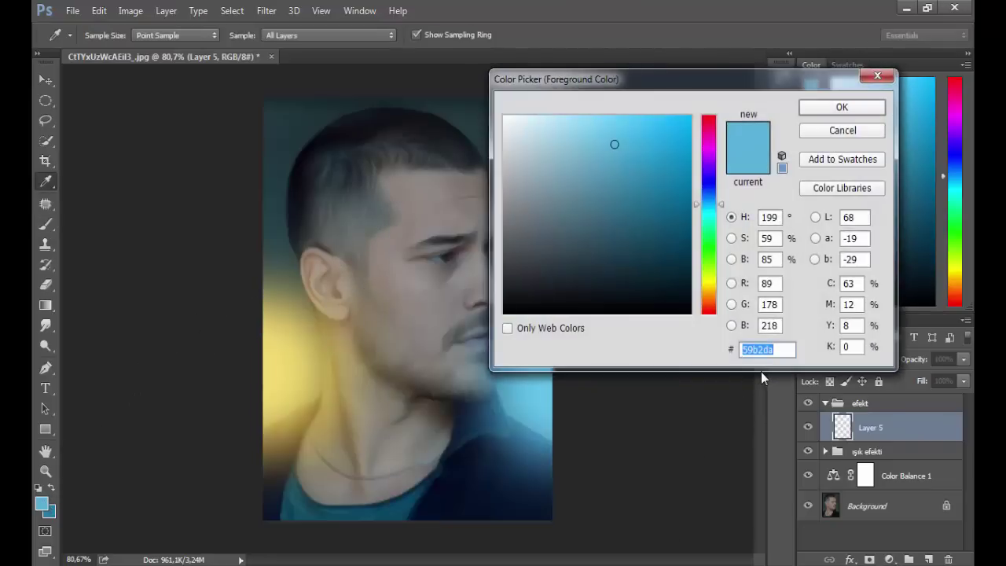
text(c23434)
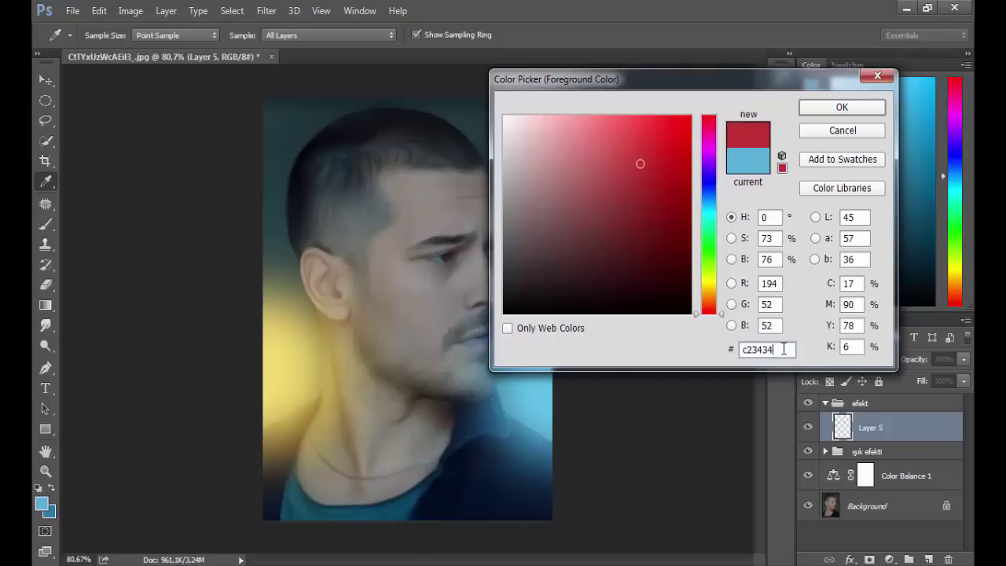
drag(784, 349, 686, 356)
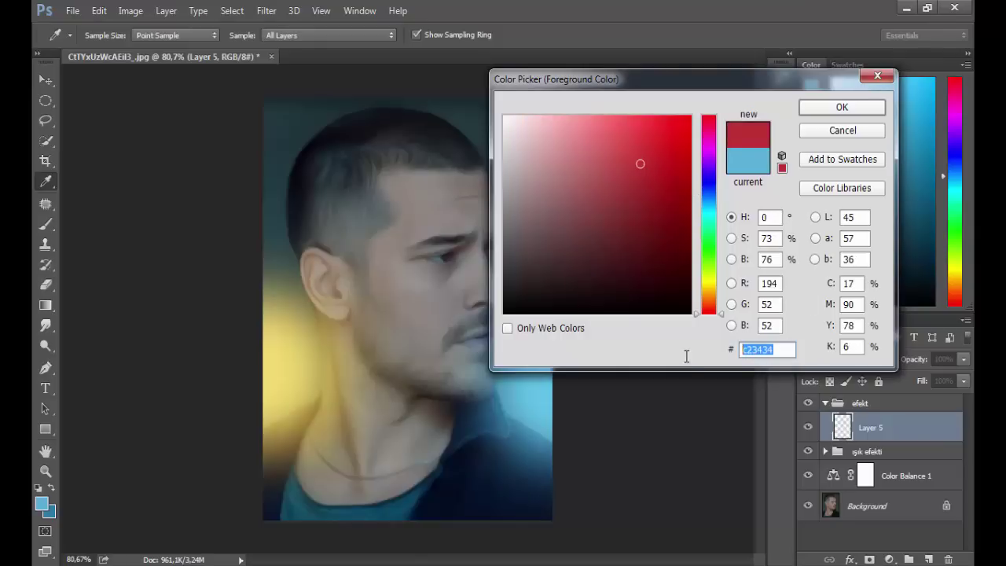
click(842, 107)
key(b)
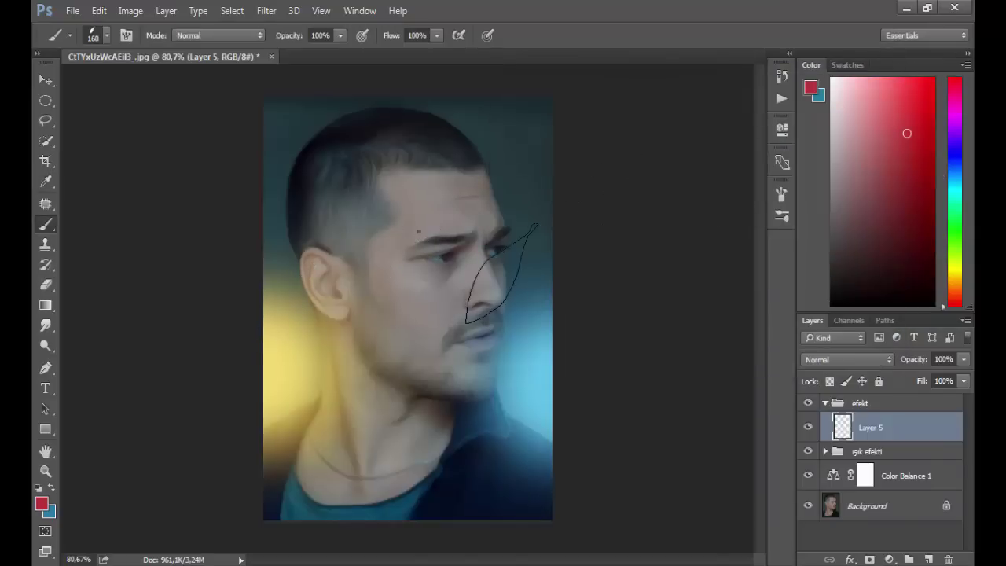
right_click(543, 265)
- Stamp a 129 px red leaf on the cheek
drag(551, 270, 546, 268)
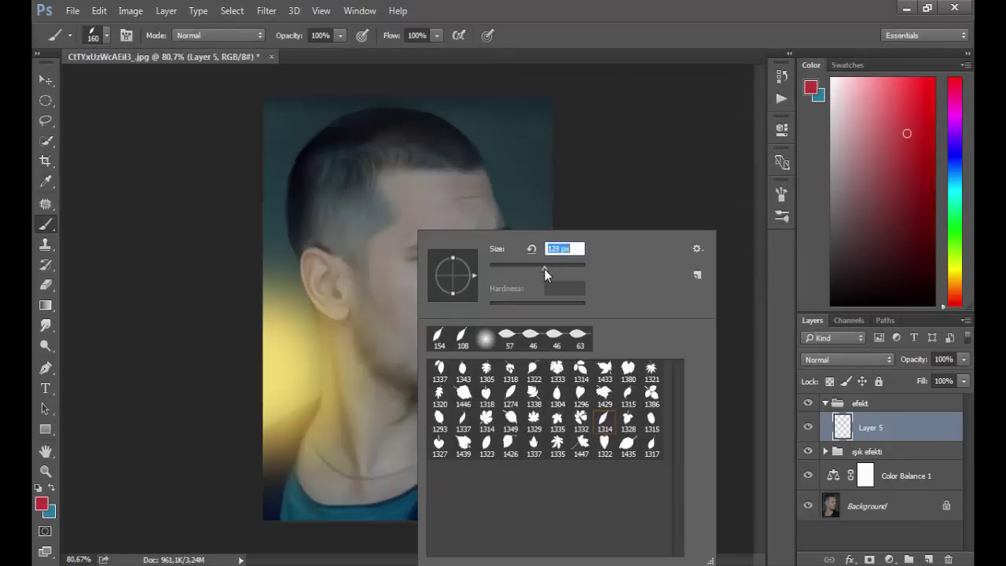
click(582, 6)
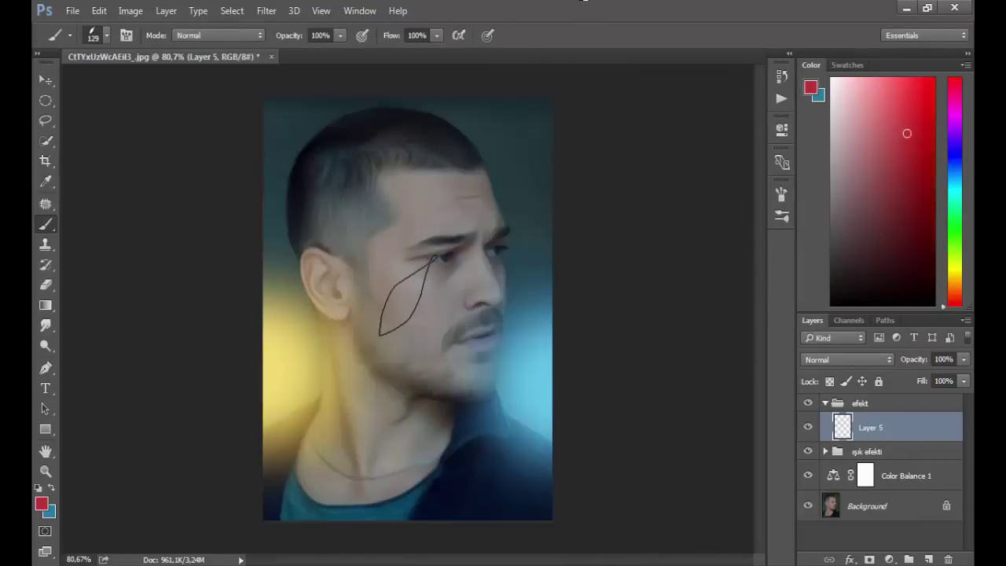
click(405, 296)
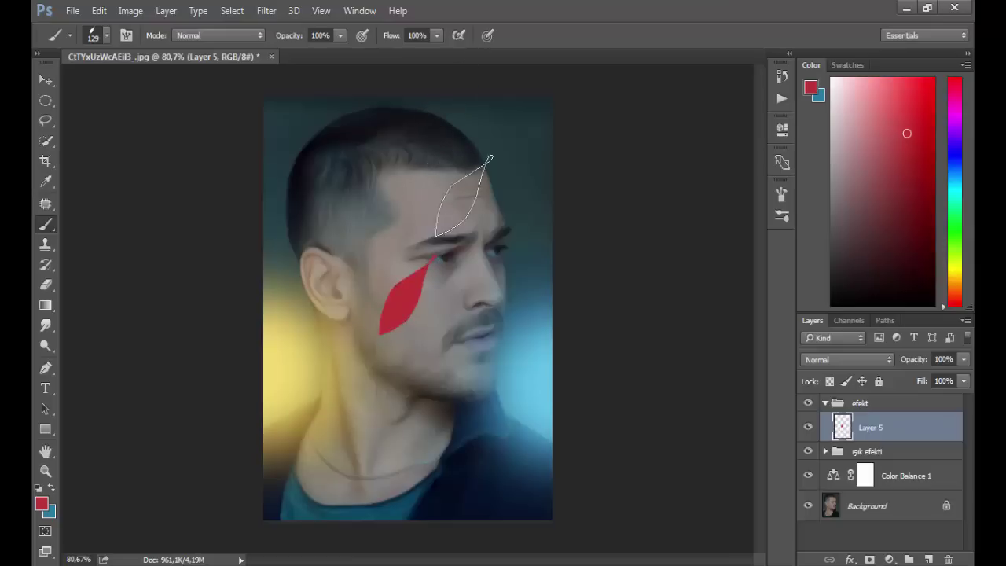
- Motion-blur the leaf at a 48° angle and about 246 px distance
click(266, 11)
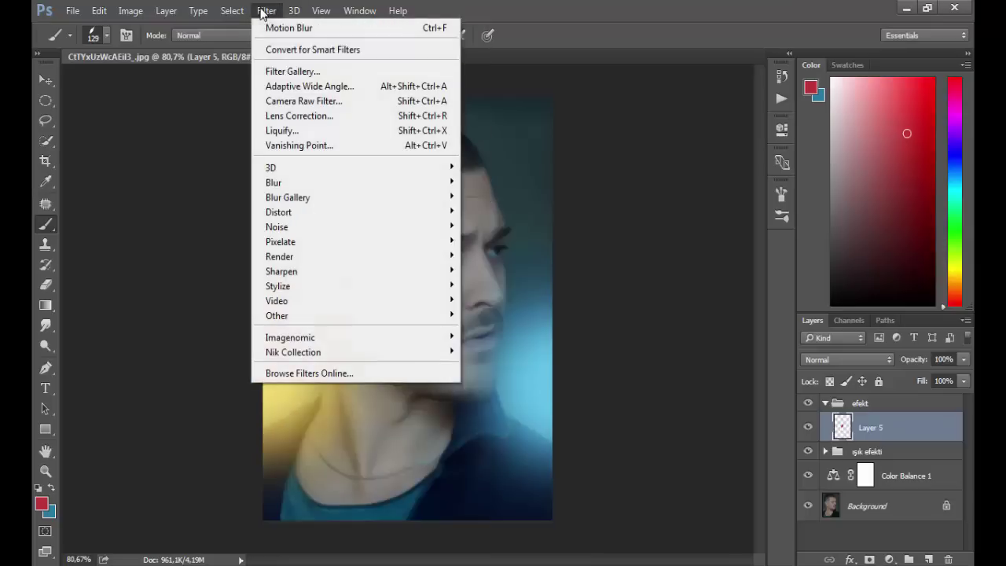
mouse_move(273, 182)
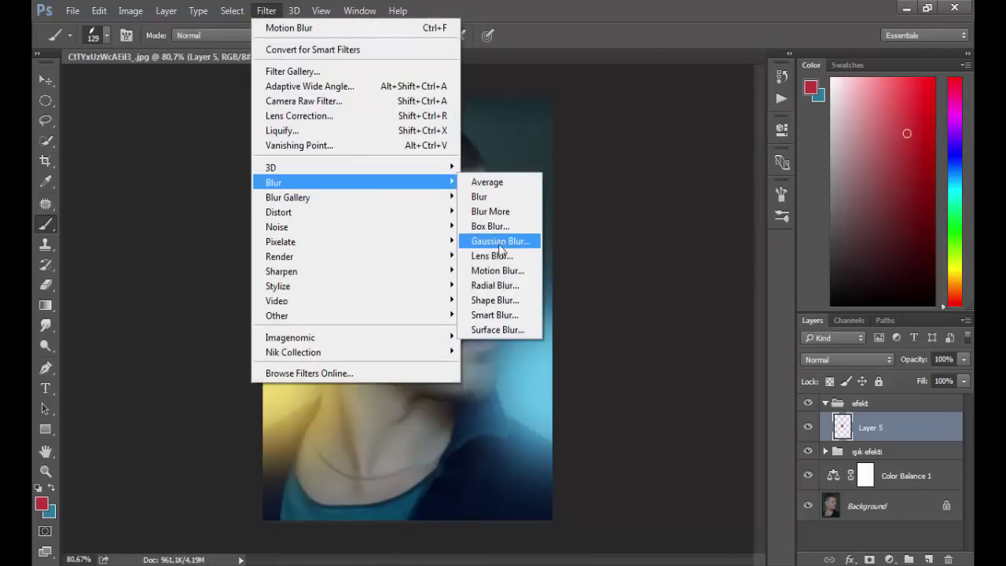
click(503, 271)
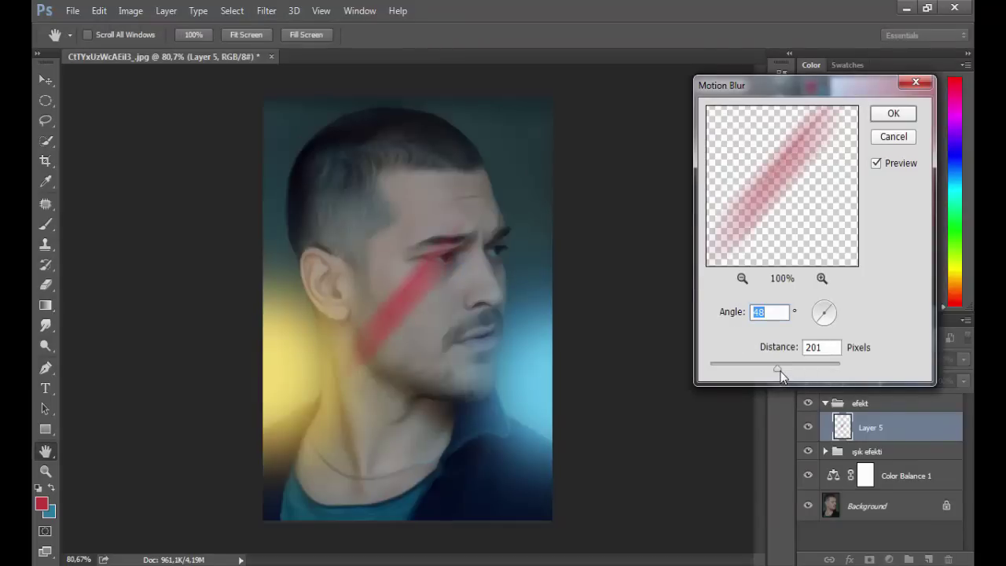
drag(779, 369, 786, 368)
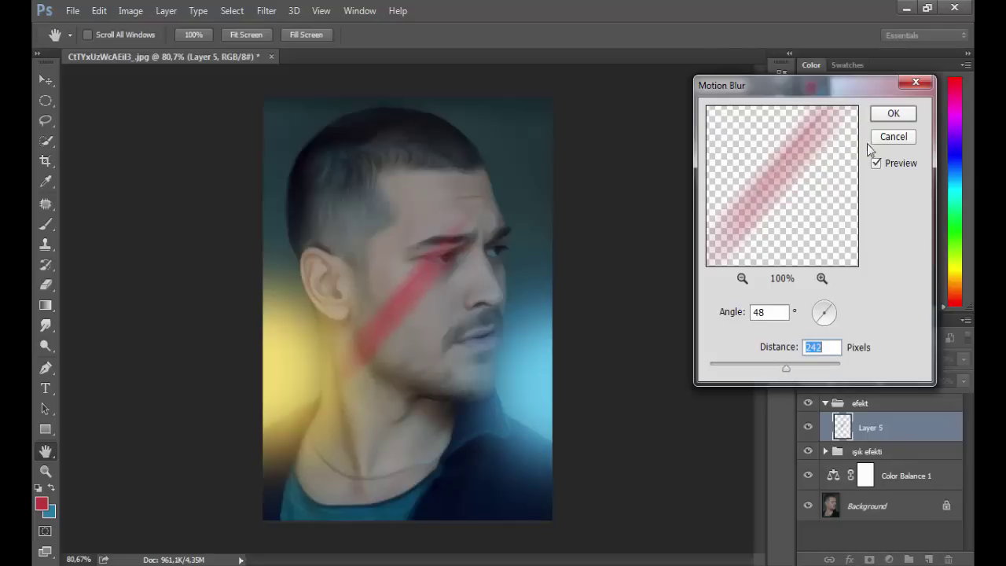
drag(786, 369, 788, 370)
click(893, 115)
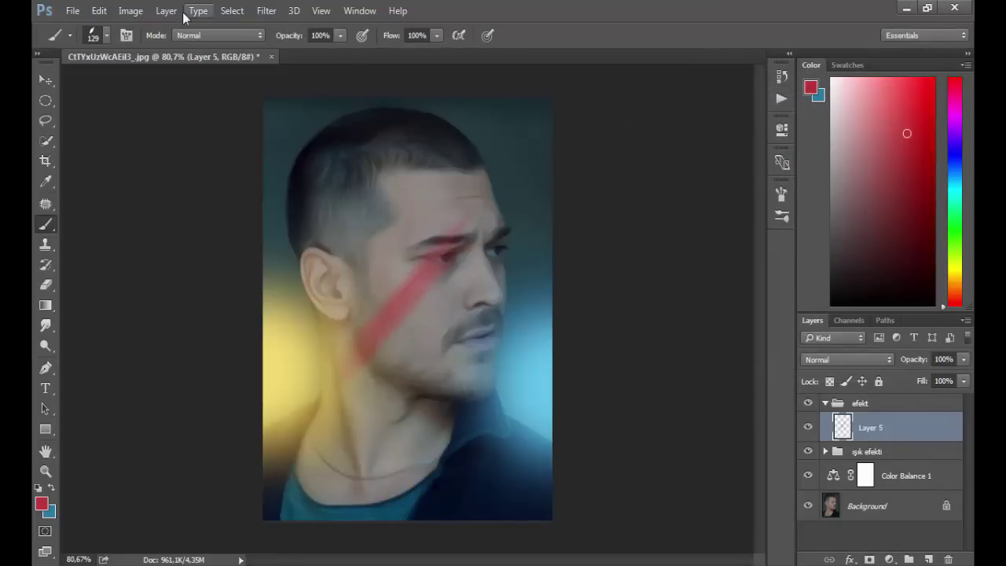
- Narrow the red stripe on Layer 5 to about half width with Free Transform
click(103, 12)
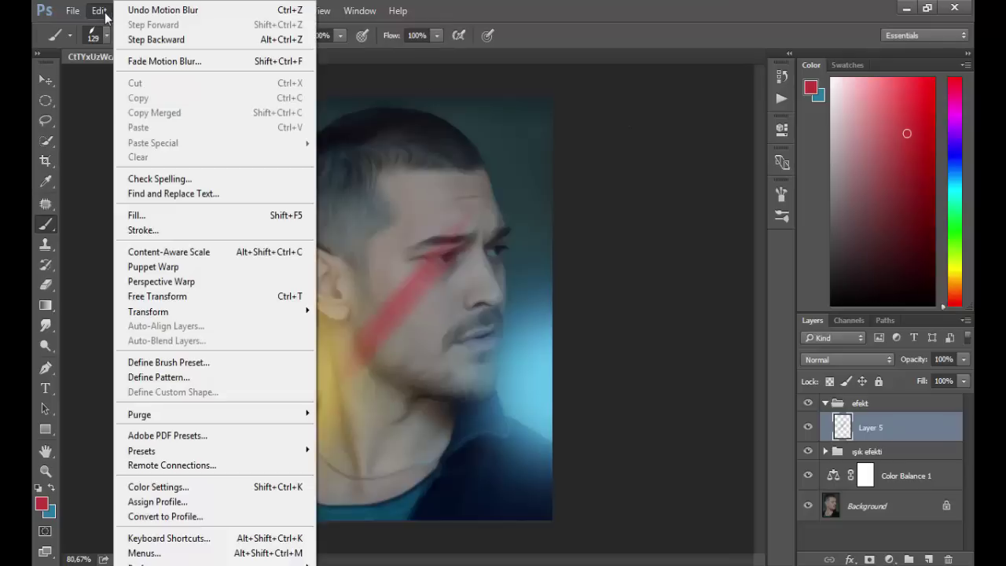
click(182, 296)
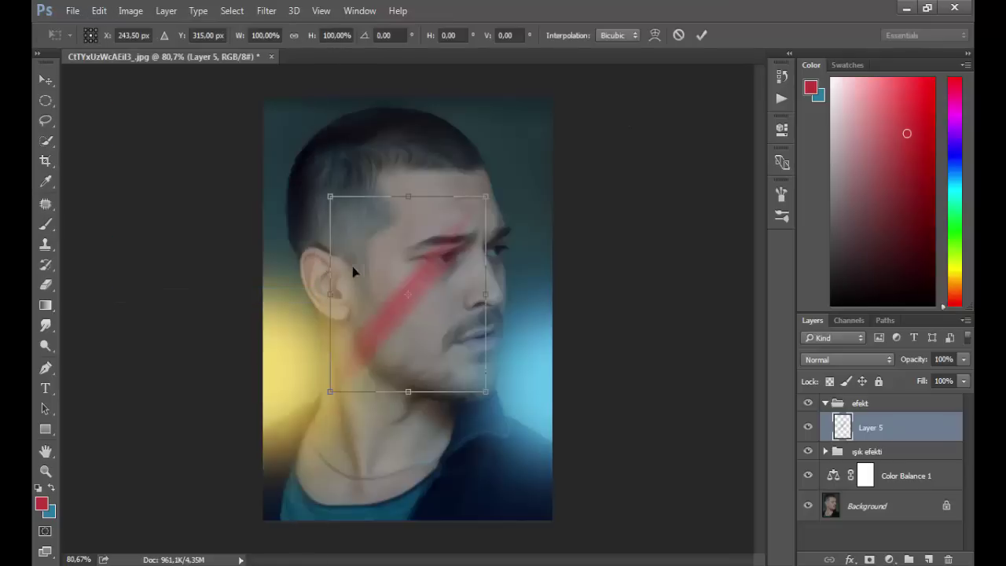
drag(326, 294, 394, 309)
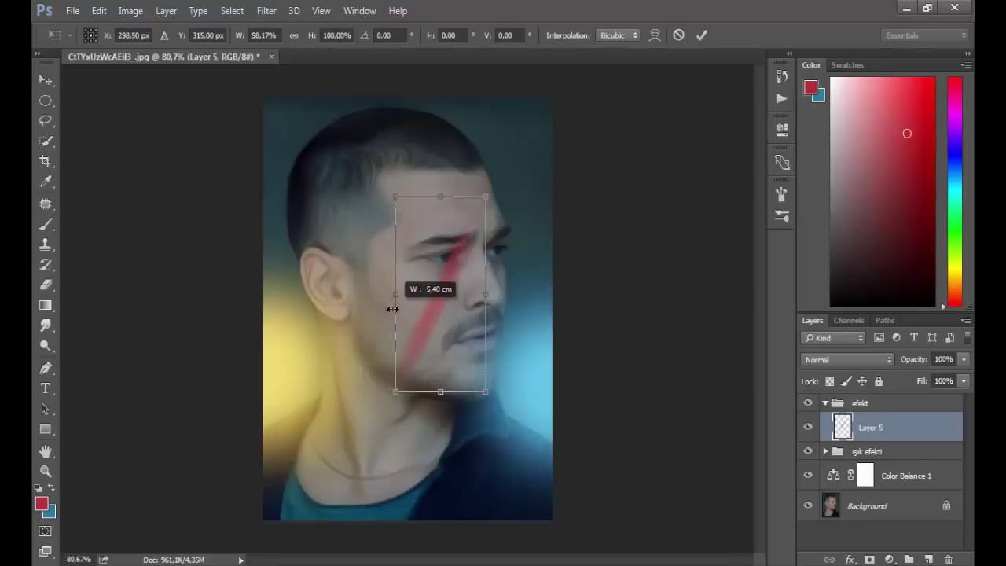
drag(394, 309, 407, 307)
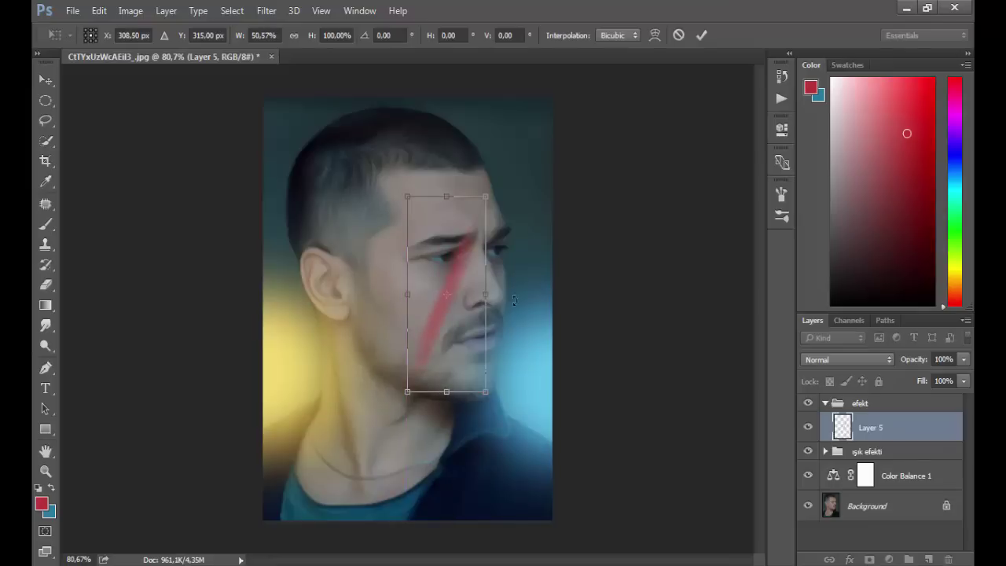
- Rotate the stripe to about 14° and move it up-left against the top edge
drag(533, 282, 551, 292)
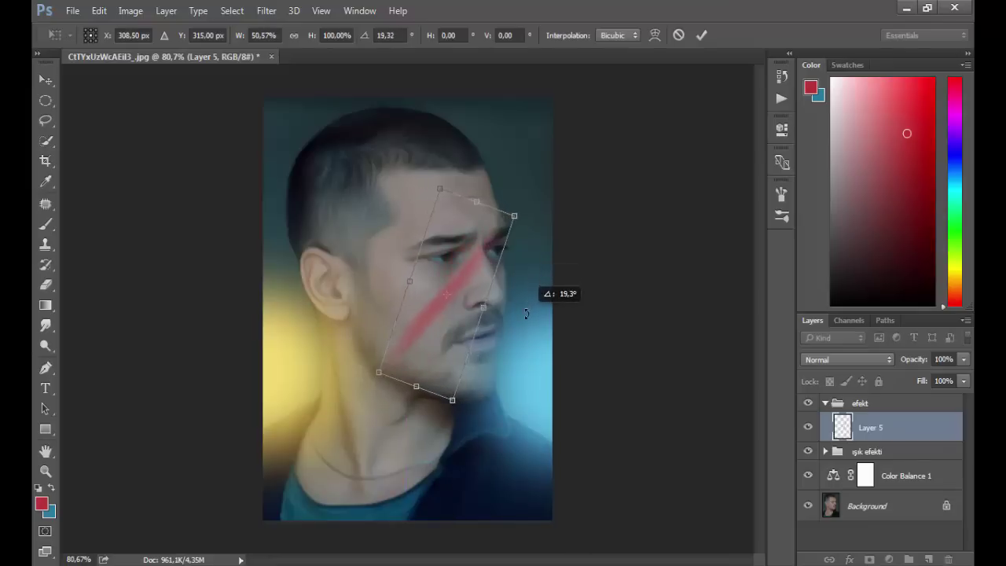
drag(464, 283, 310, 193)
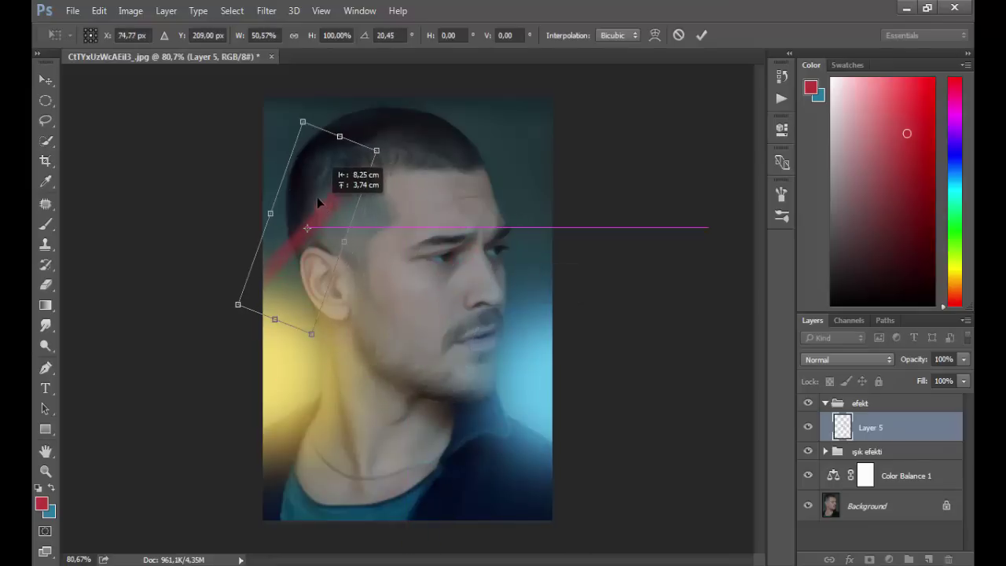
drag(400, 262, 409, 243)
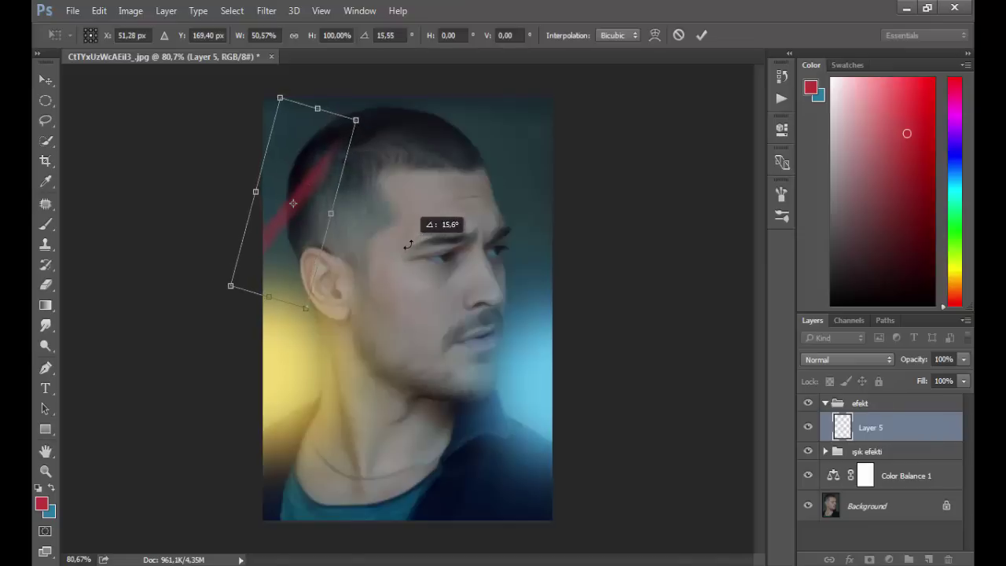
drag(311, 182, 330, 176)
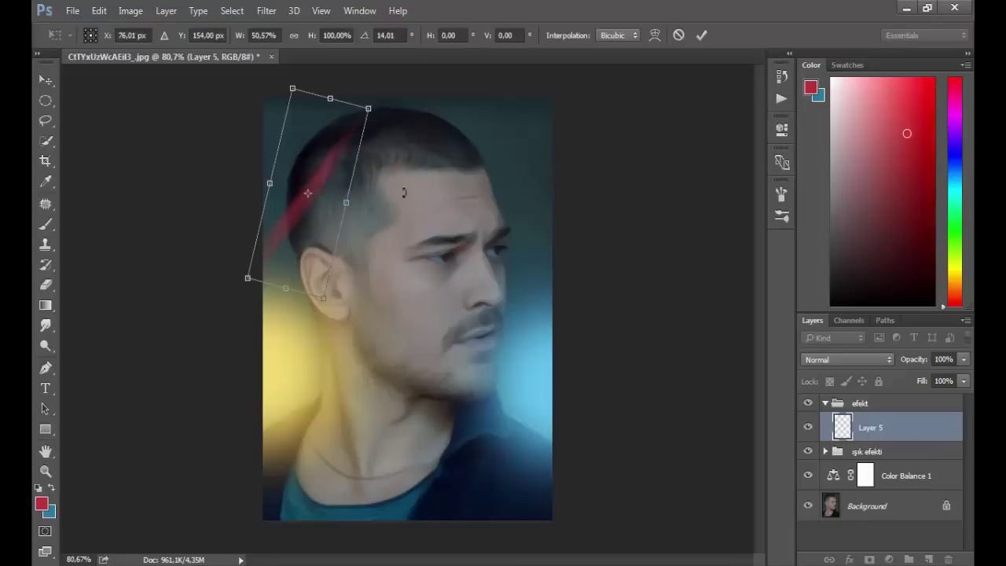
drag(413, 173, 411, 176)
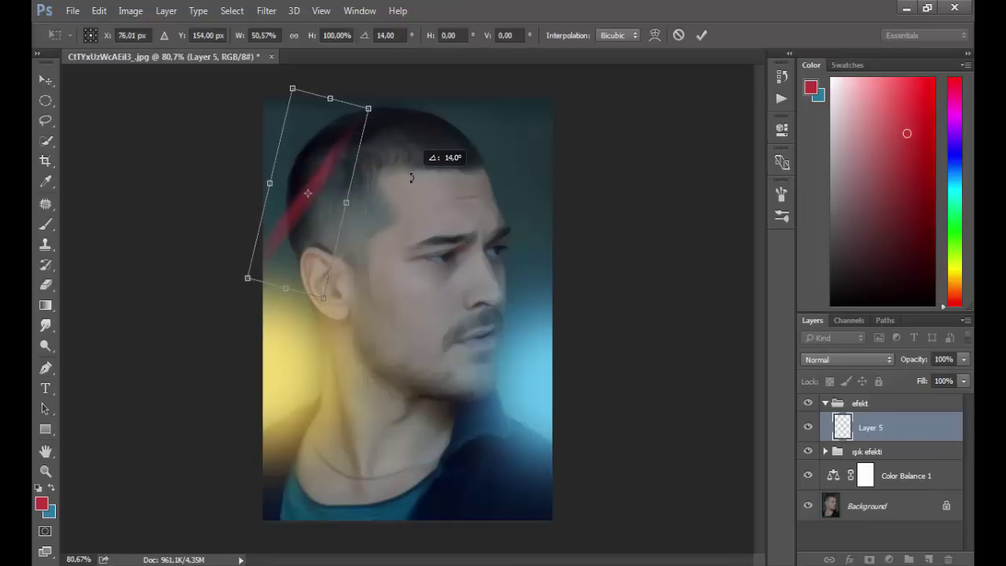
drag(346, 168, 337, 171)
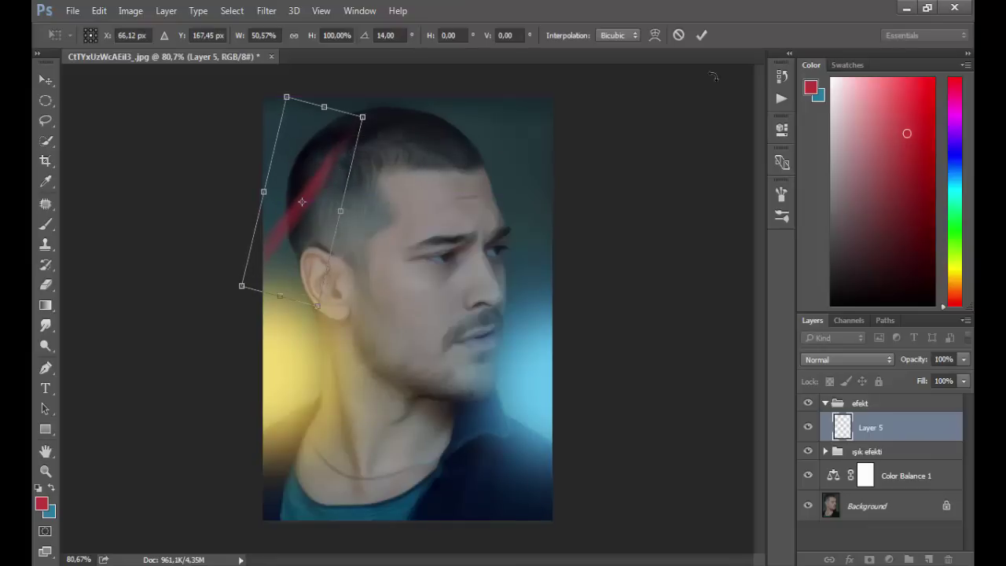
- Apply the stripe's transform and set Layer 5 to Screen blend mode
click(701, 35)
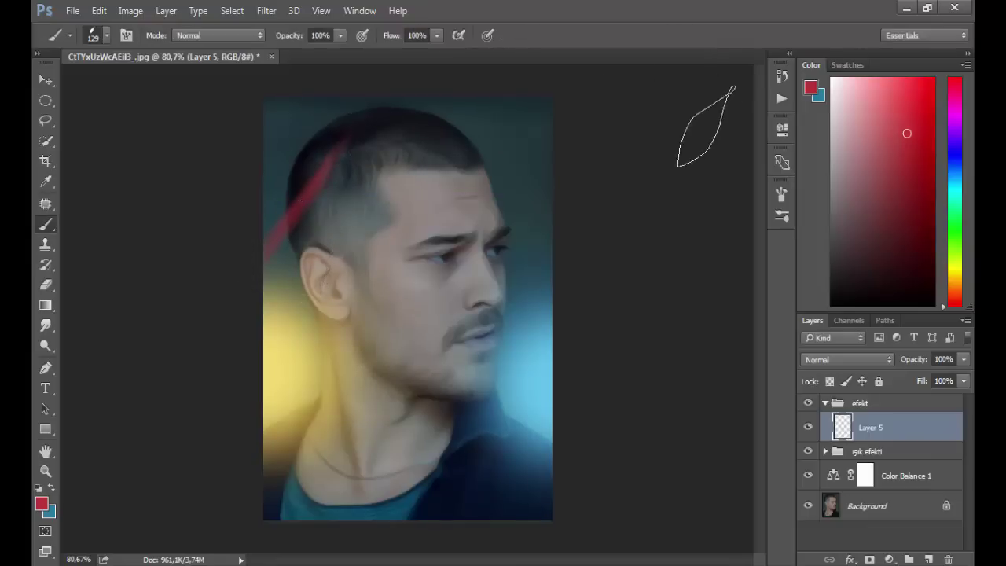
click(848, 360)
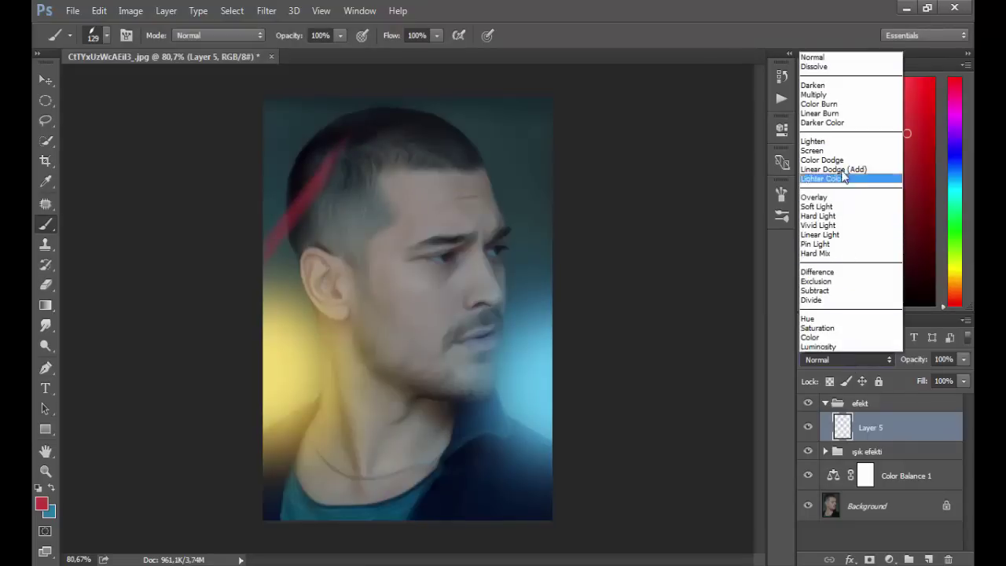
click(824, 148)
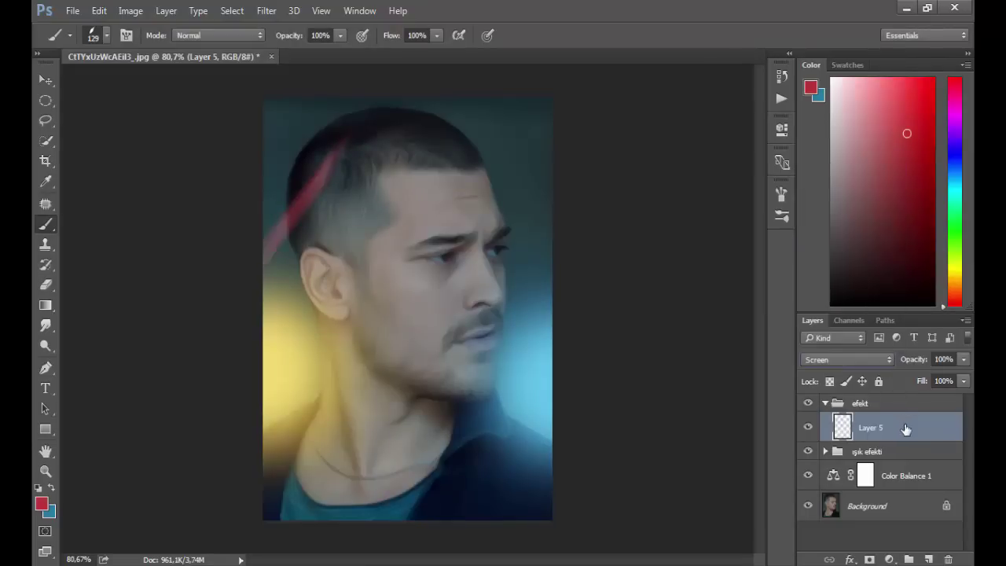
- Duplicate Layer 5, lower the copy to 50% opacity, and add an empty Layer 6
drag(905, 429, 929, 554)
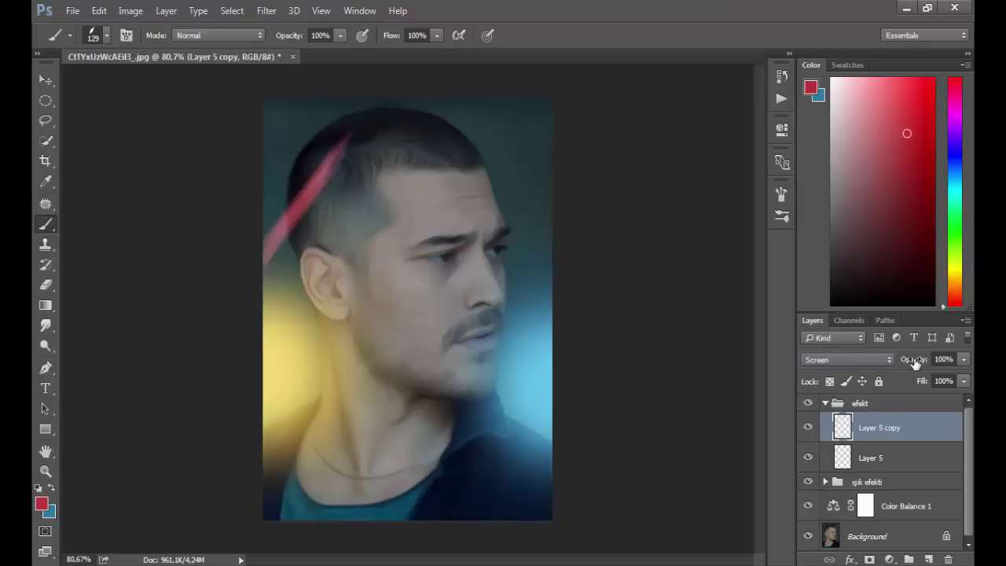
drag(914, 361, 879, 360)
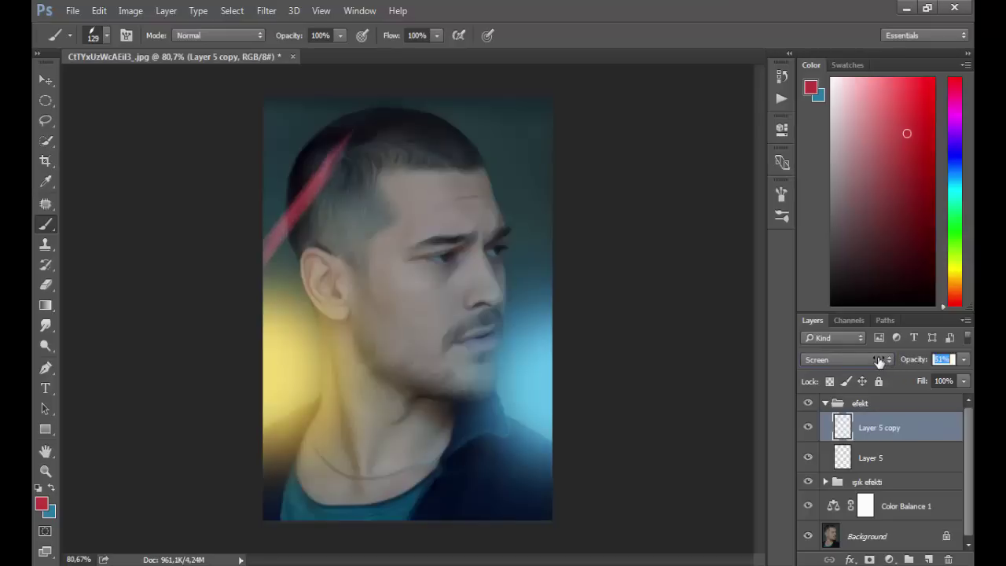
drag(879, 360, 878, 360)
drag(550, 326, 568, 350)
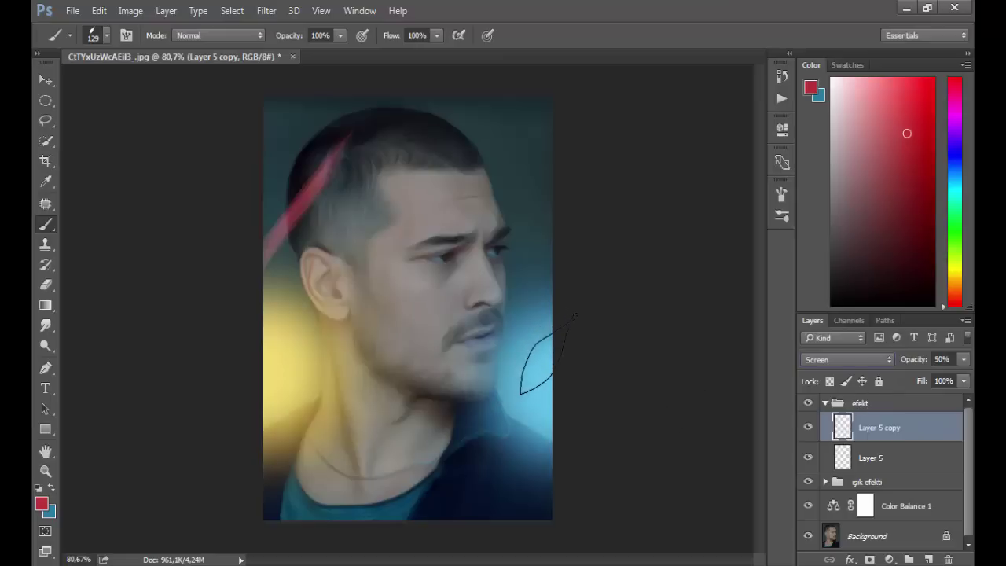
click(929, 558)
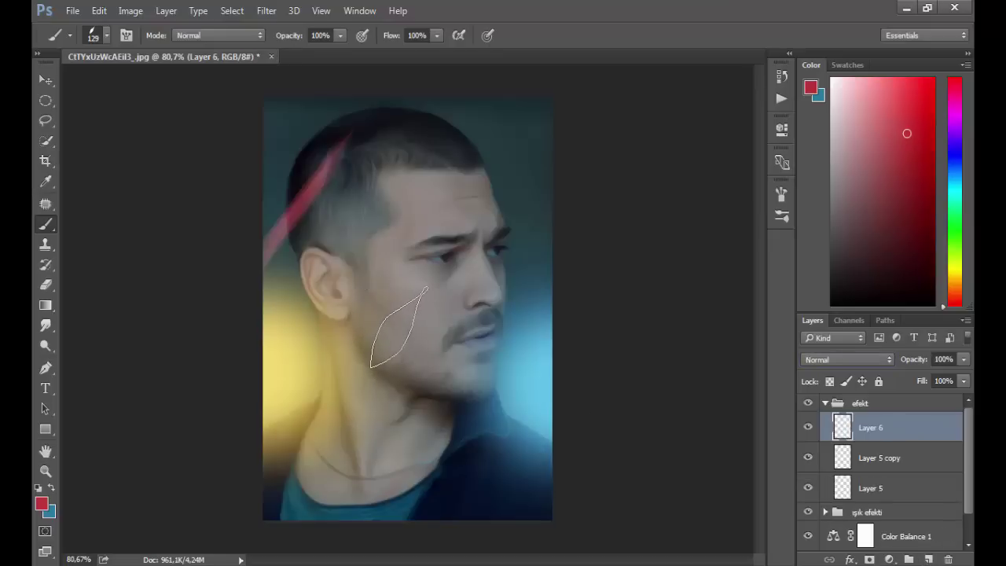
- Stamp a red leaf on the cheek and motion-blur it at angle 48°, distance 263
click(397, 327)
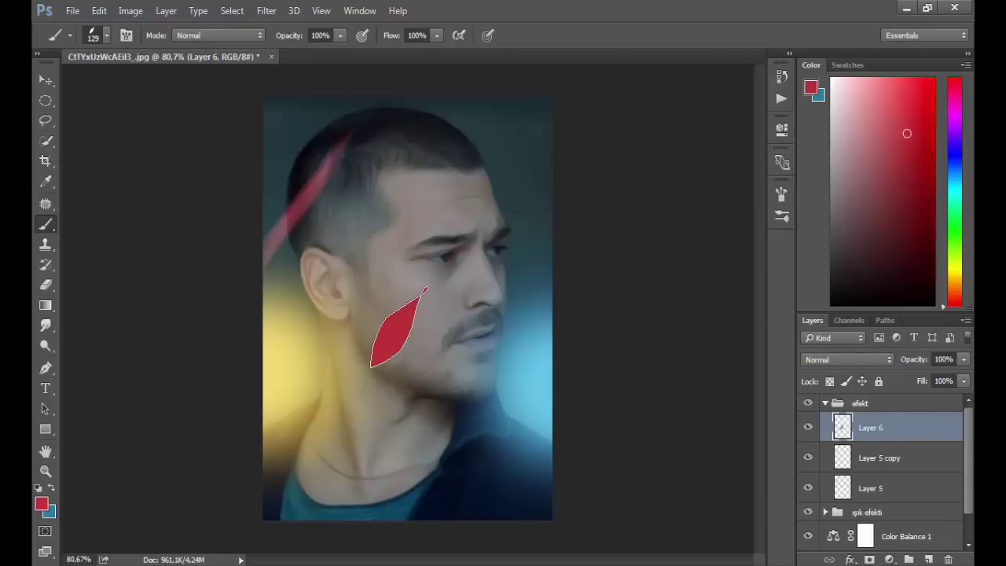
click(267, 11)
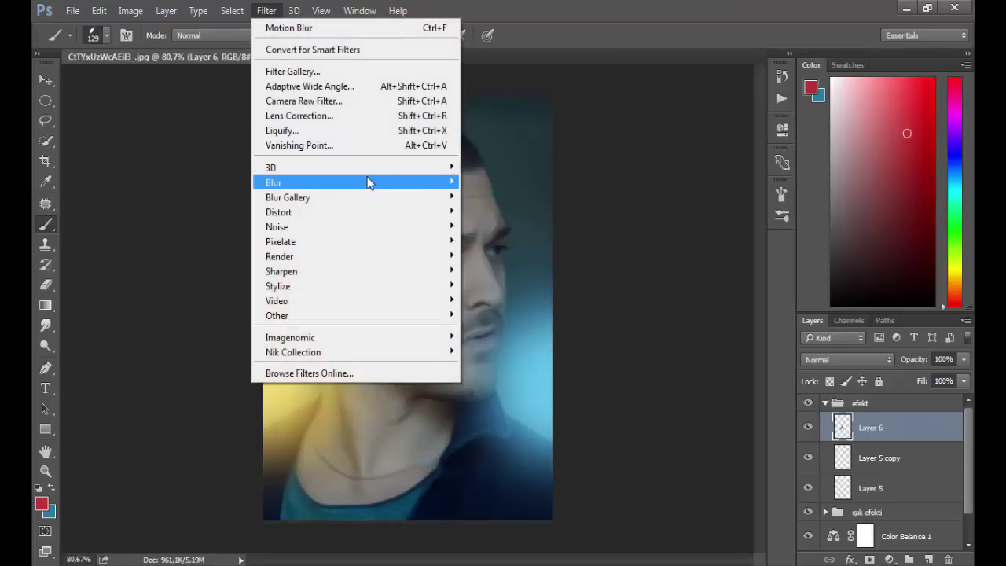
mouse_move(274, 182)
click(496, 267)
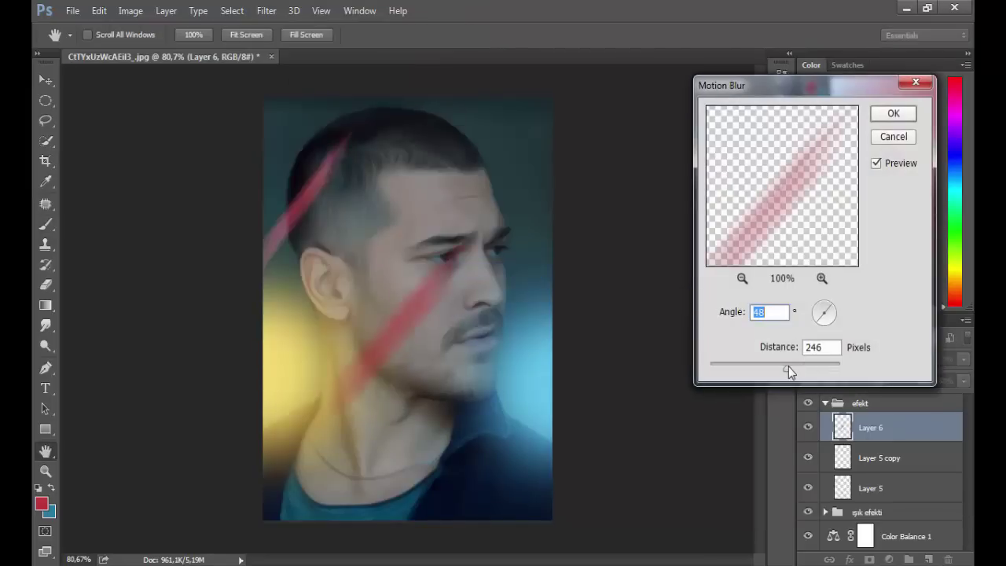
drag(790, 369, 791, 369)
click(896, 116)
key(b)
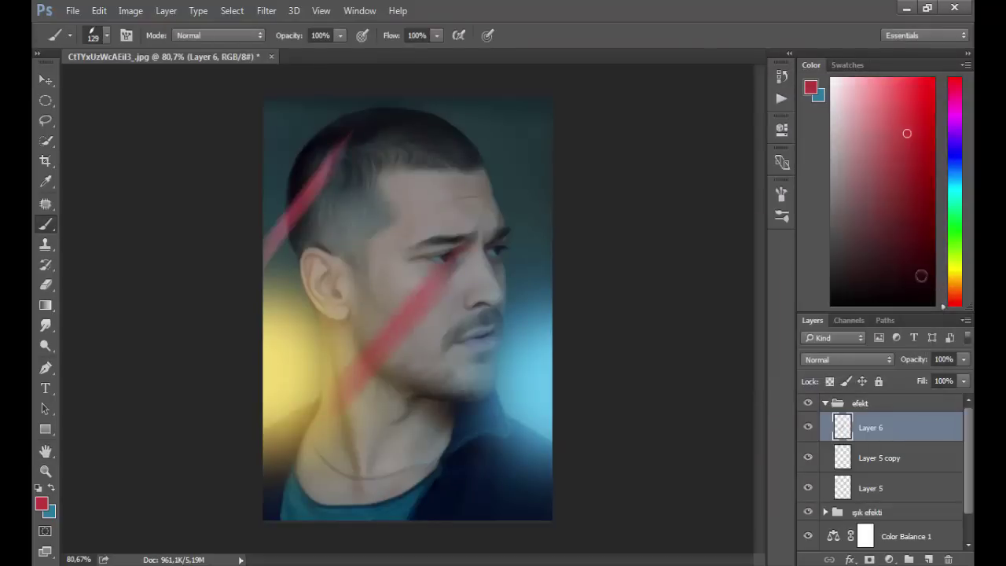
- Shrink the leaf streak to about 70%, narrow and tilt it, and place it over the yellow glow
click(99, 10)
click(189, 296)
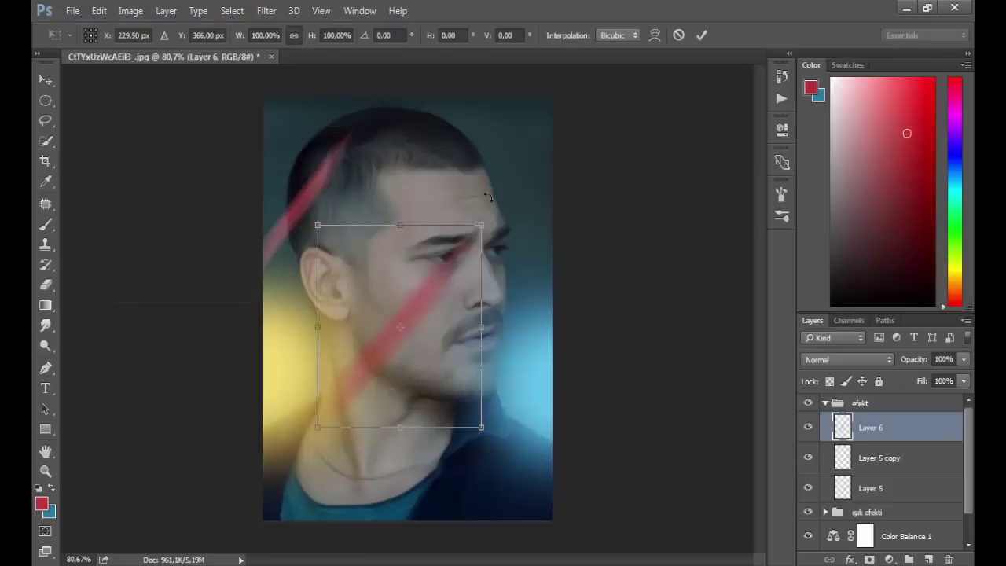
mouse_move(479, 227)
mouse_down()
mouse_move(416, 284)
mouse_move(424, 295)
mouse_up()
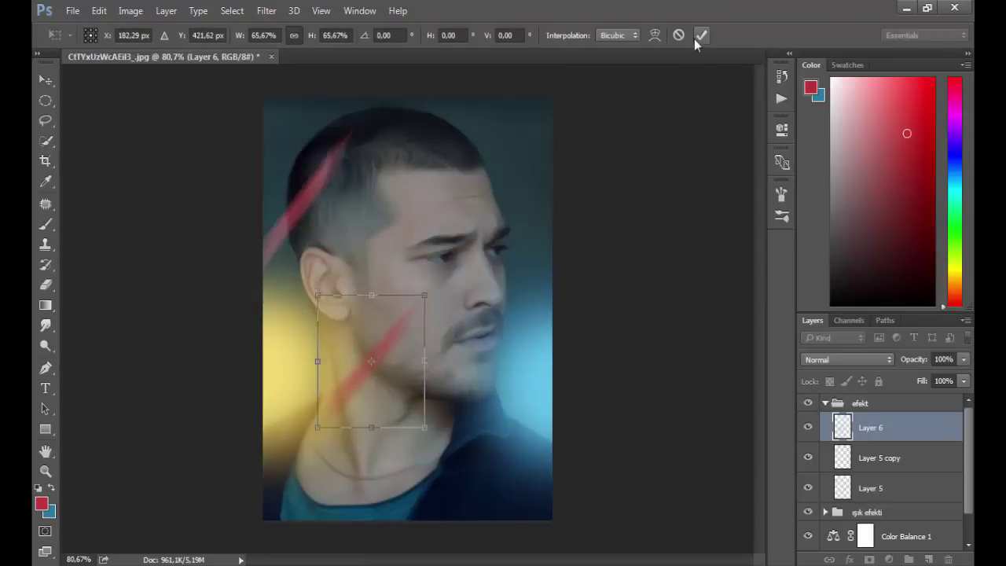
click(294, 36)
drag(317, 360, 338, 361)
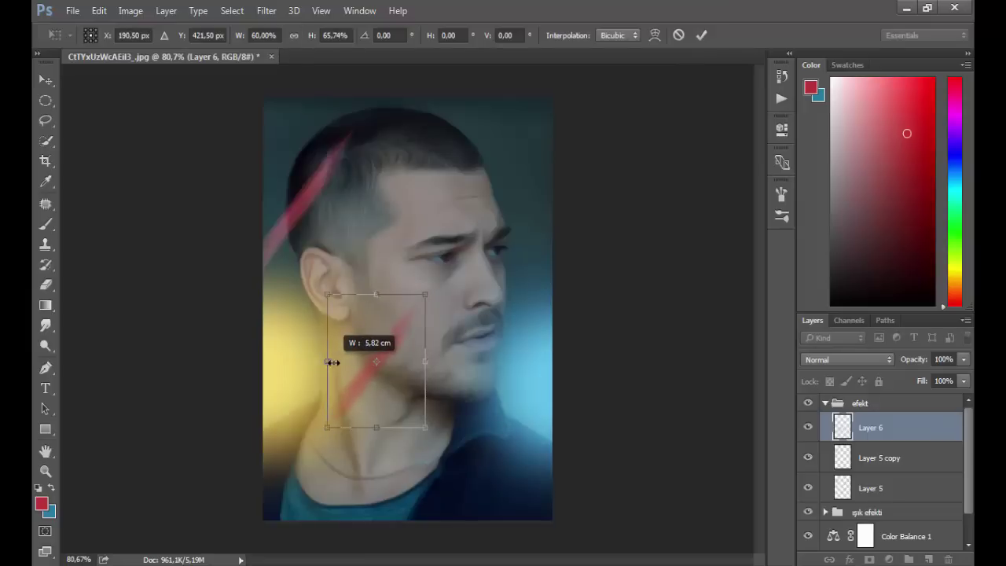
drag(486, 342, 485, 345)
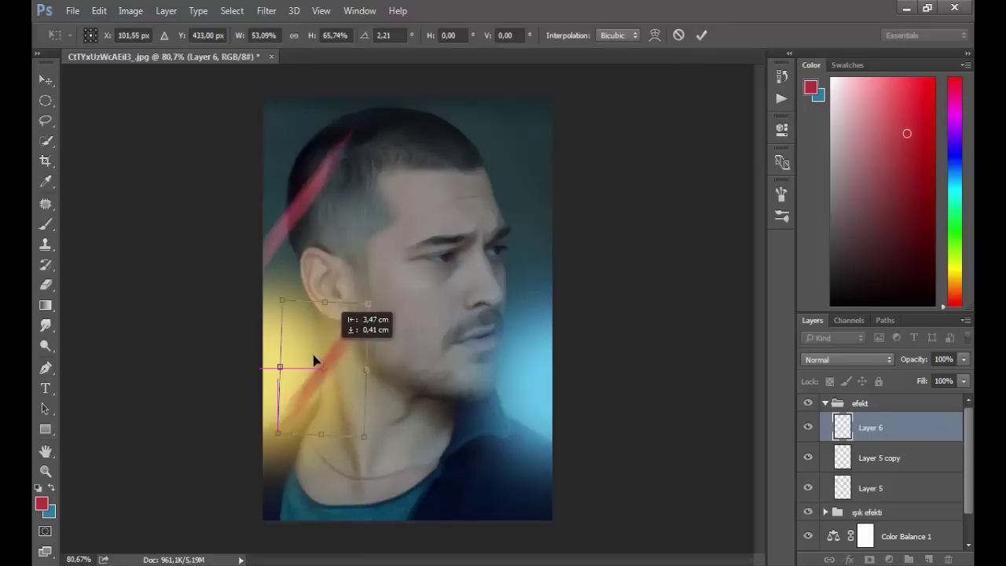
drag(399, 337, 289, 360)
drag(404, 330, 410, 329)
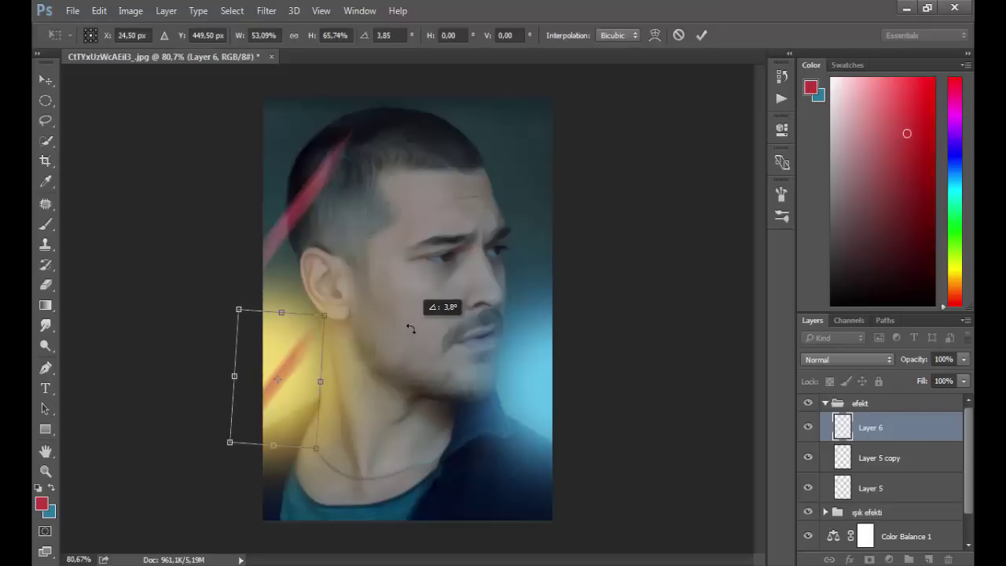
click(701, 34)
- Set Layer 6 to Color Dodge and duplicate it as Layer 6 copy
key(b)
click(833, 359)
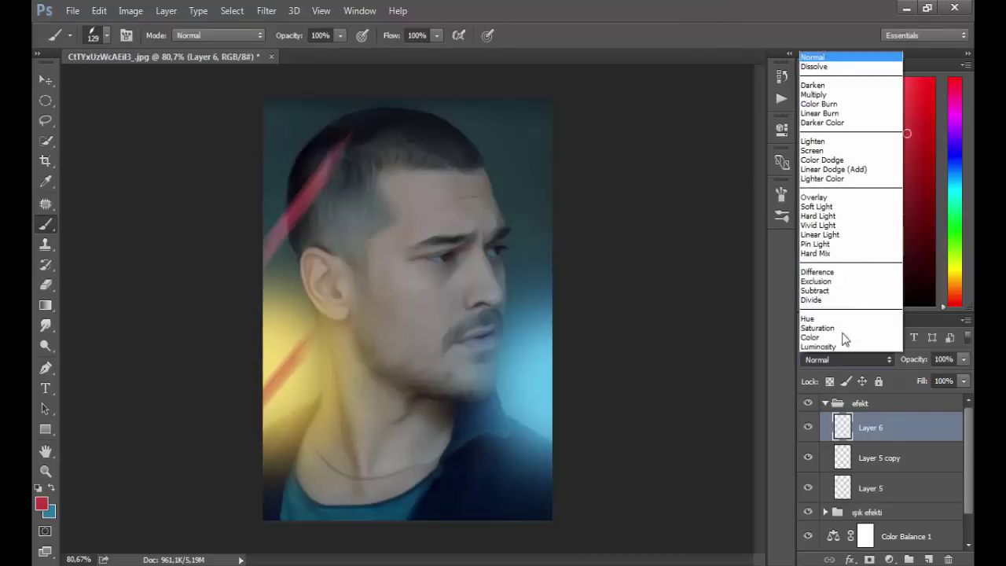
click(820, 160)
drag(894, 428, 928, 559)
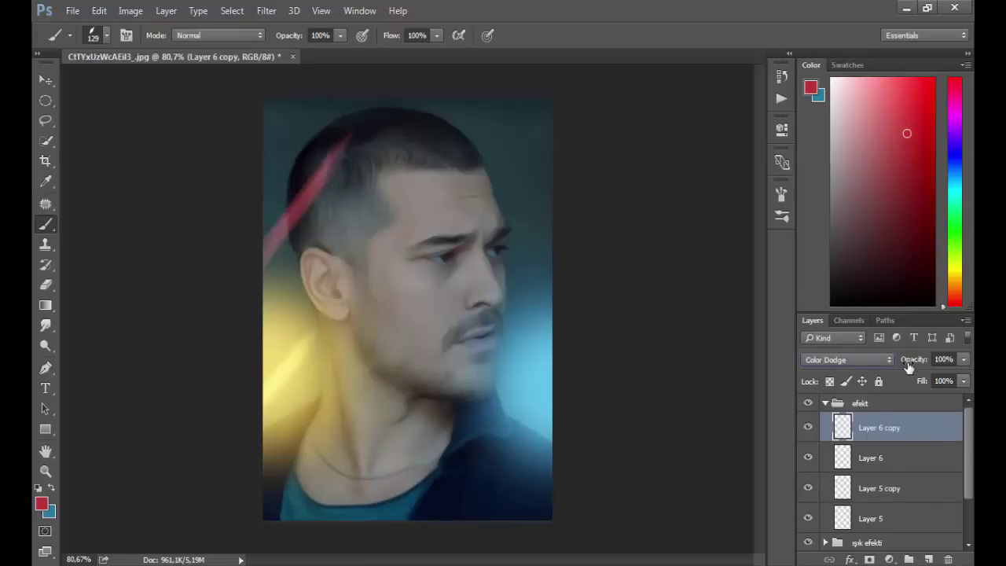
- Switch both Layer 6 and Layer 6 copy to Screen blend mode
click(855, 457)
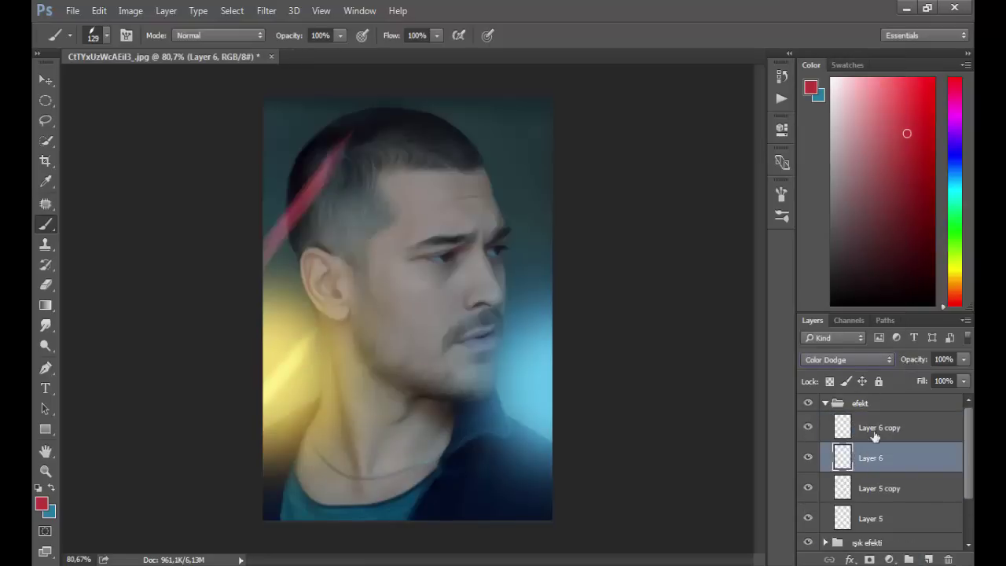
click(841, 361)
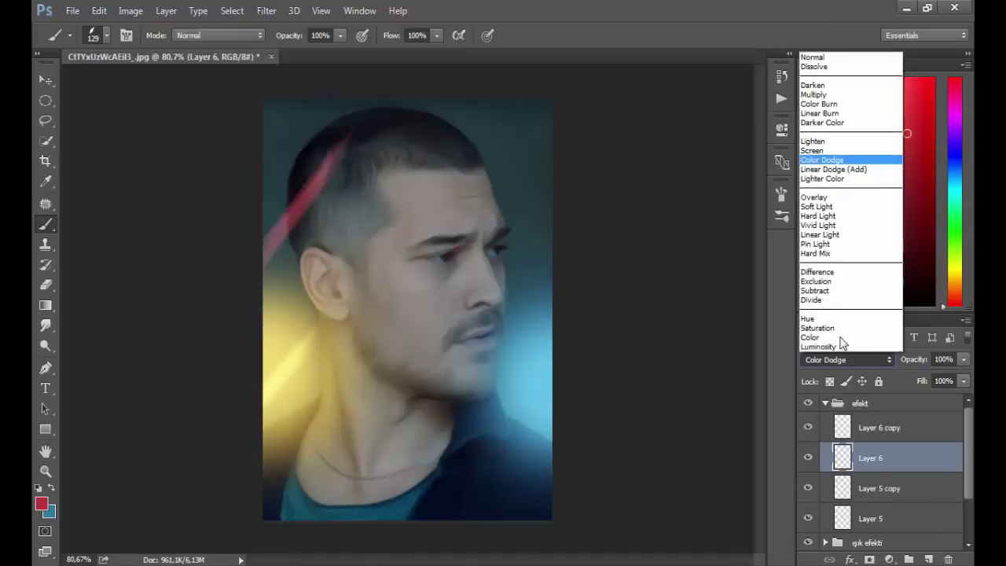
click(816, 155)
click(871, 444)
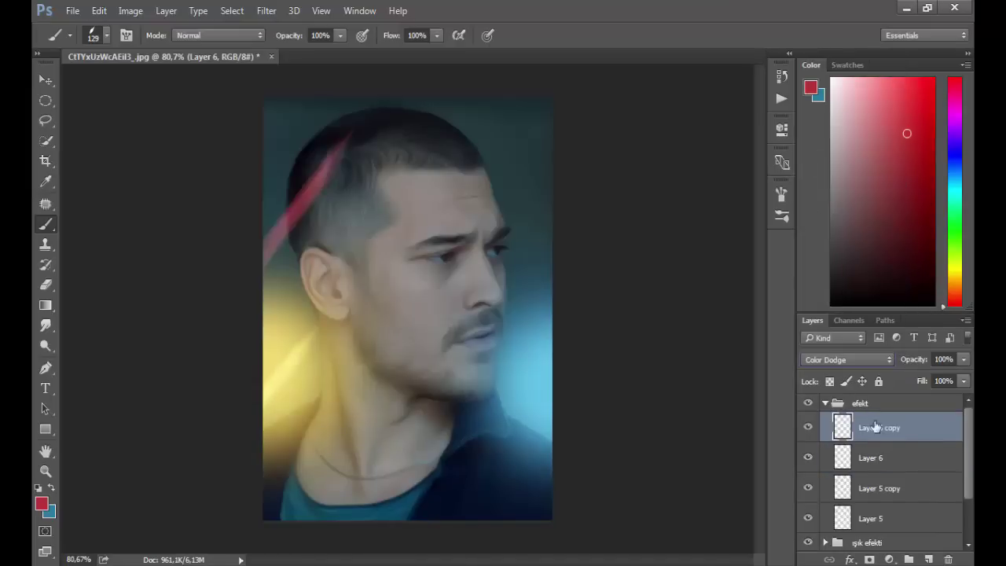
click(838, 360)
click(818, 151)
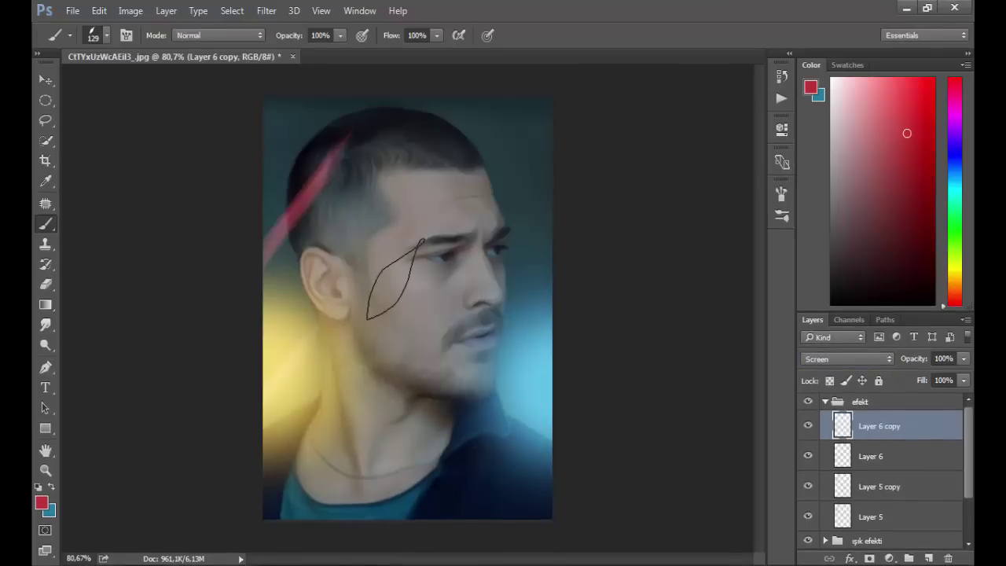
- Add Layer 7, stamp a red leaf on the cheek, and motion-blur it at 48° and 263 pixels
click(929, 556)
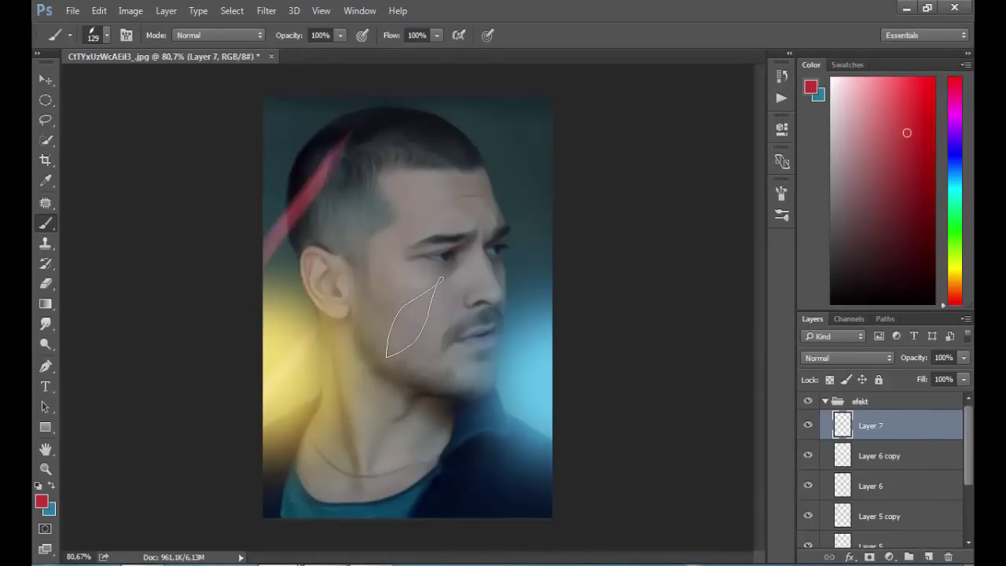
click(415, 317)
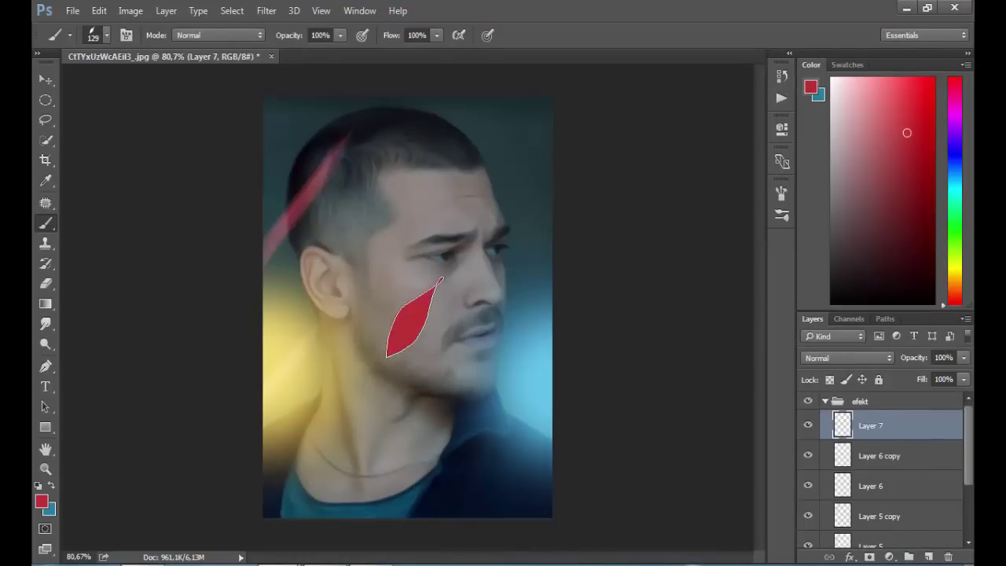
click(266, 11)
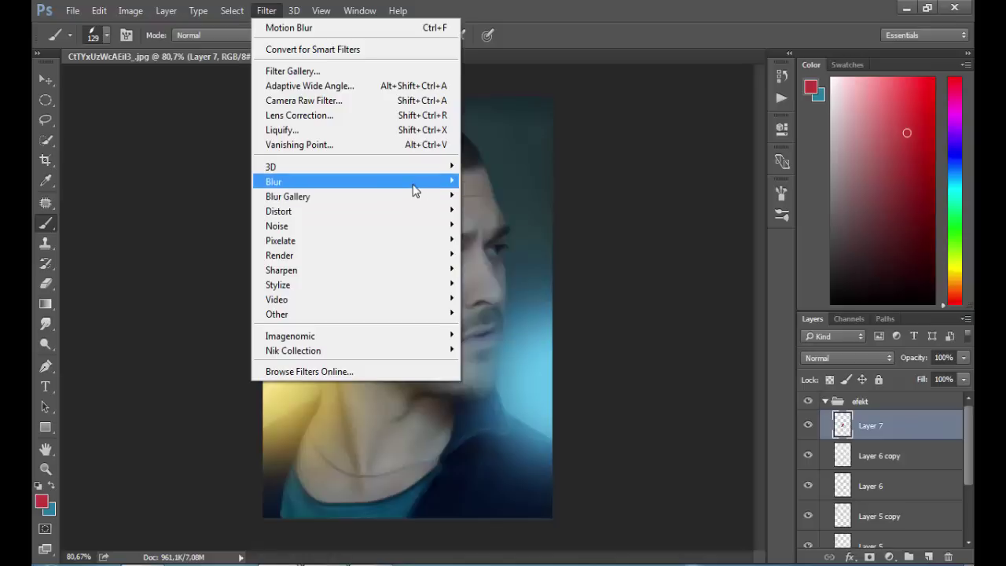
mouse_move(353, 182)
click(510, 269)
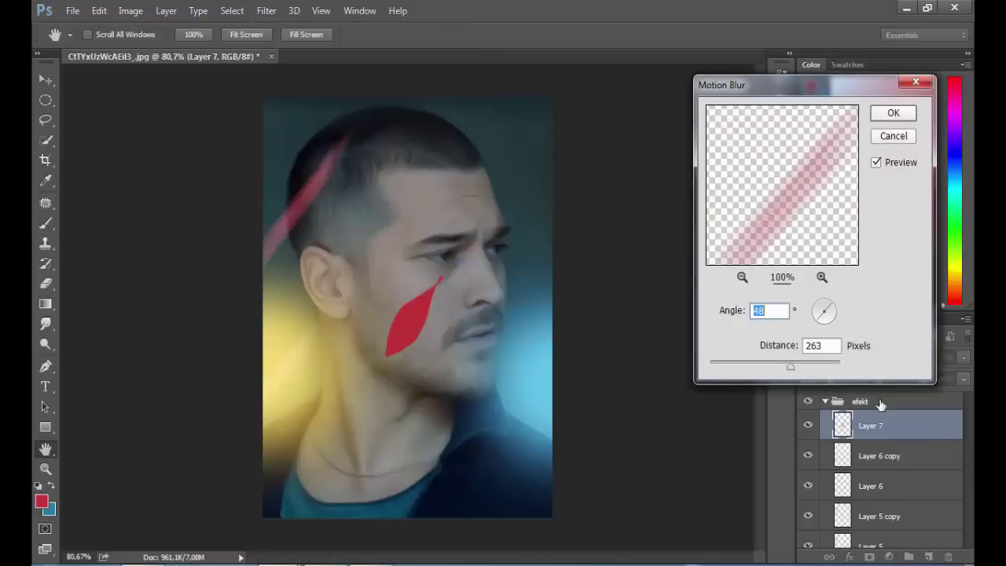
click(893, 114)
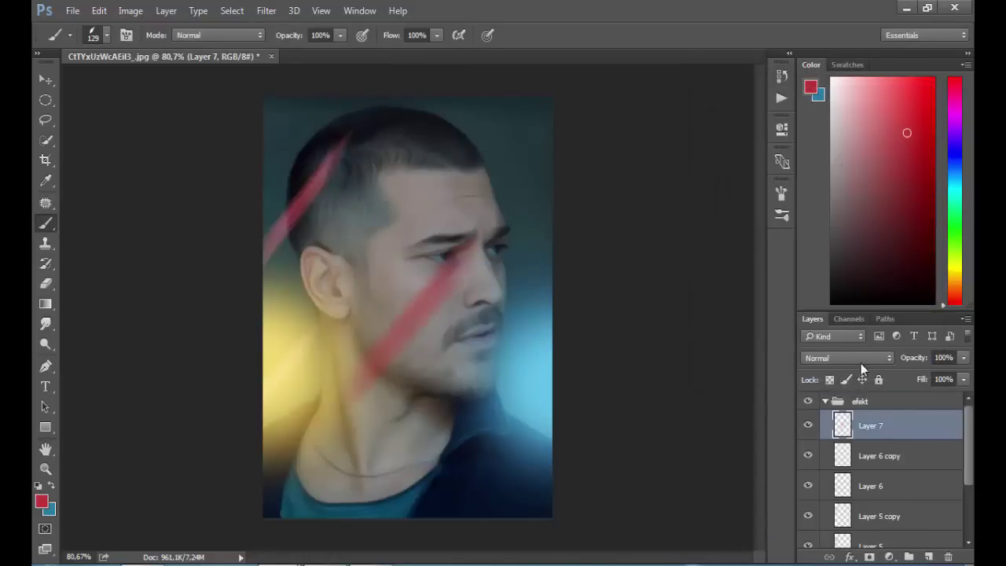
- Narrow the Layer 7 streak to 77%, tilt it 2.49°, and move it down-left over the neck
click(99, 11)
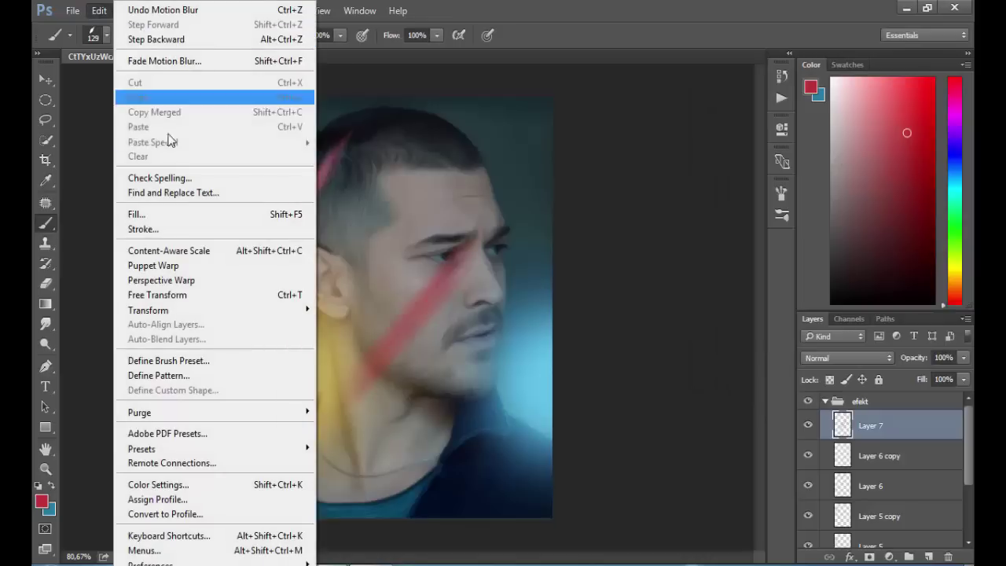
click(189, 296)
drag(336, 311, 371, 317)
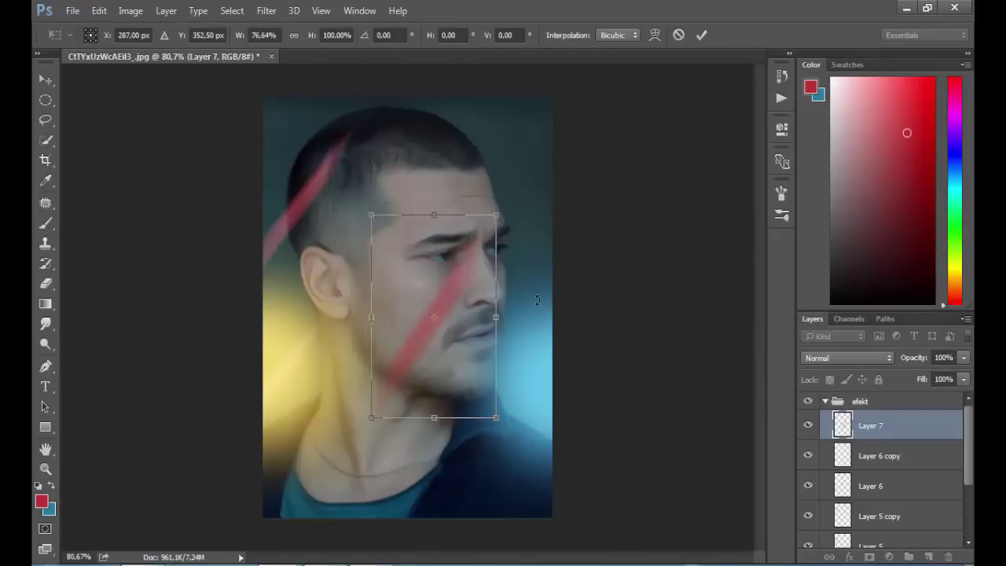
drag(537, 299, 538, 296)
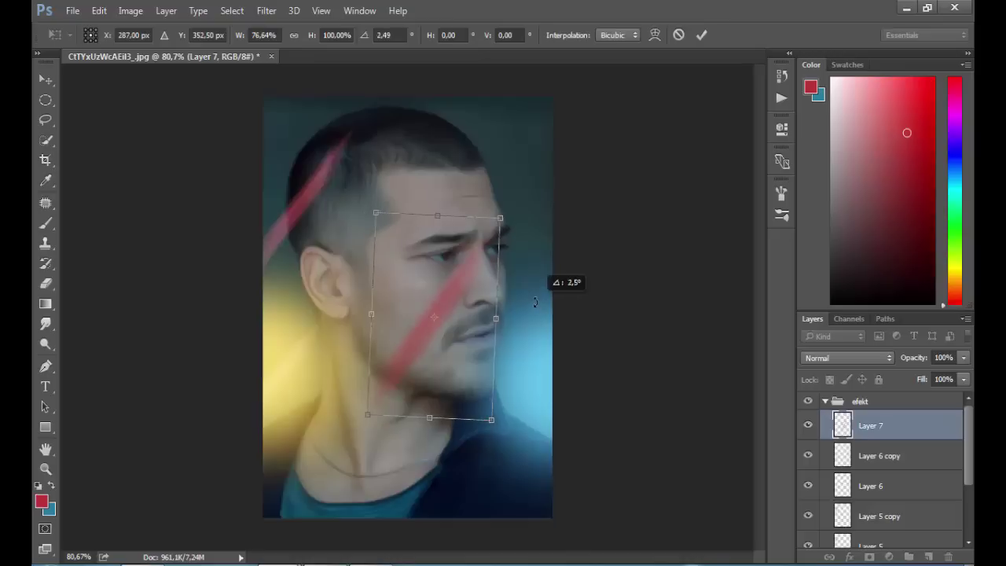
mouse_move(458, 292)
mouse_down()
mouse_move(375, 417)
mouse_move(382, 412)
mouse_up()
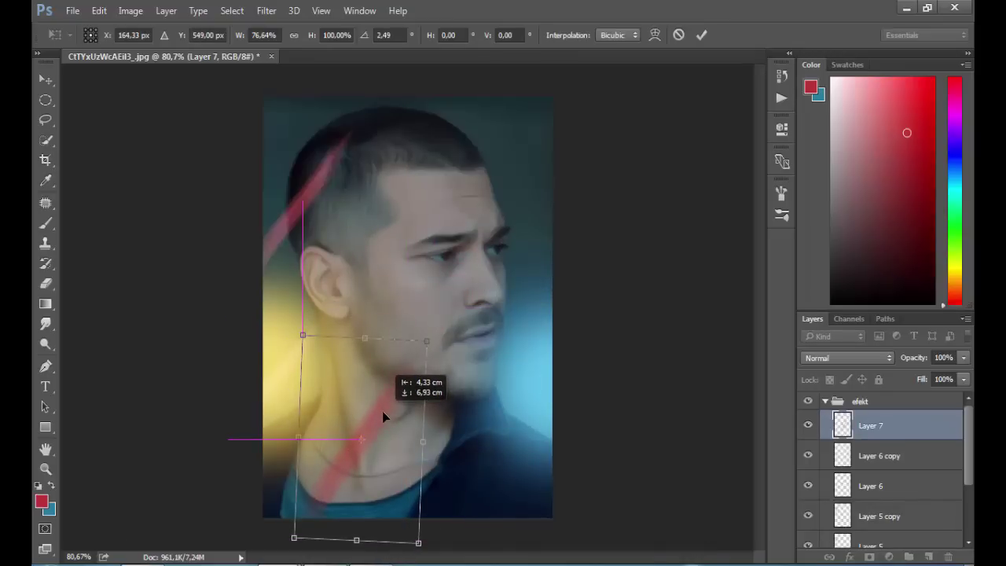
drag(380, 417, 375, 417)
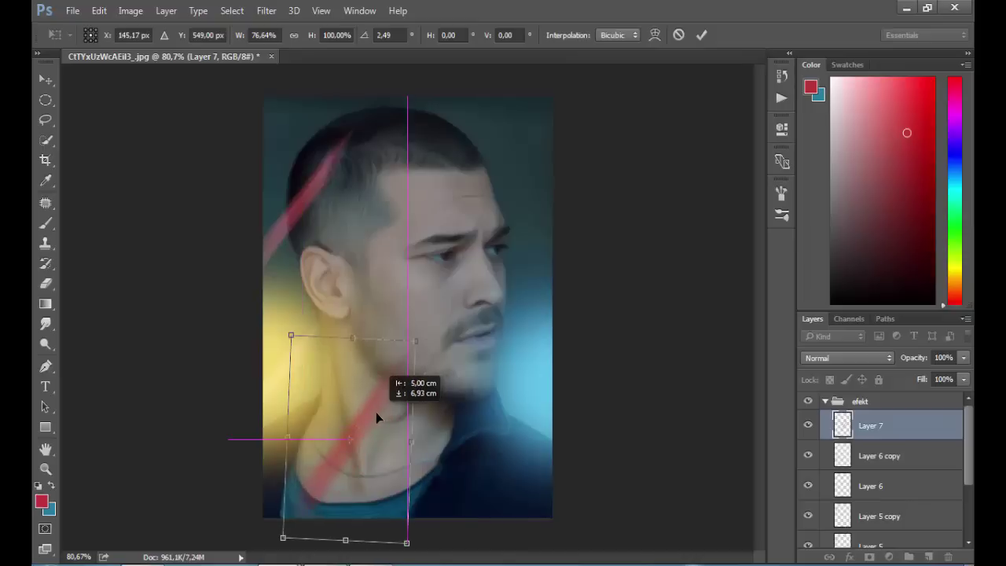
click(701, 35)
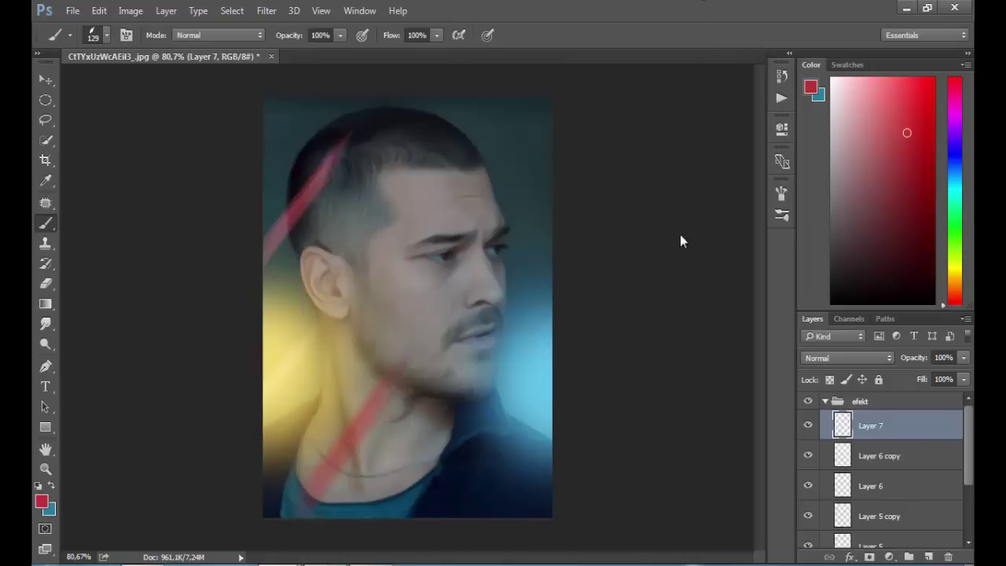
- Set the Layer 7 streak to Screen and duplicate it as Layer 7 copy
click(828, 358)
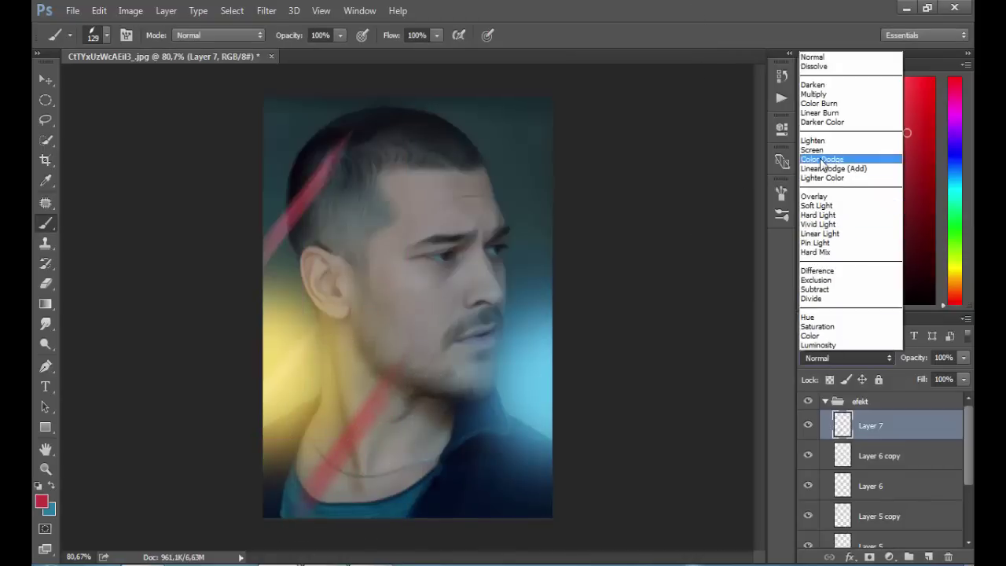
click(814, 150)
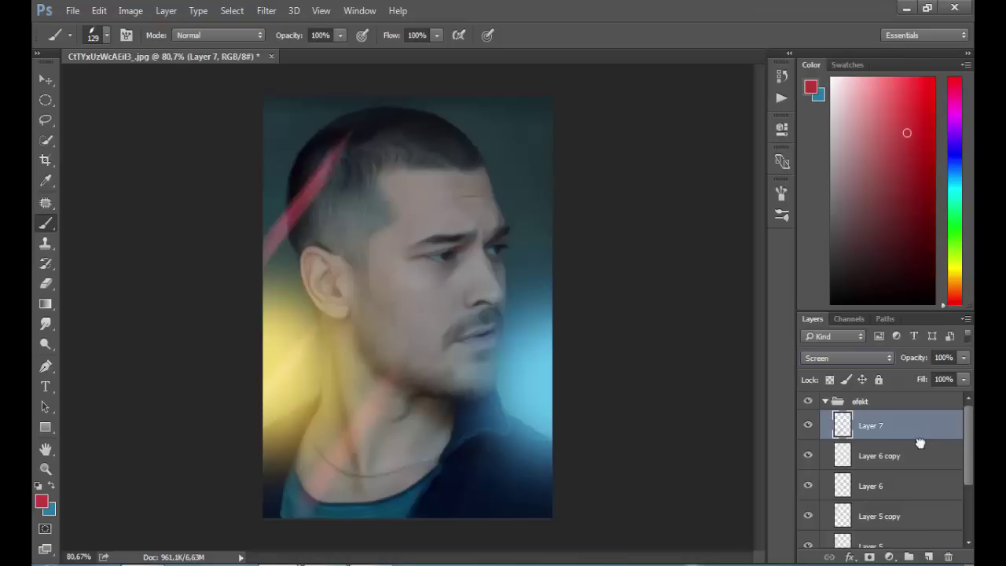
key(ctrl+j)
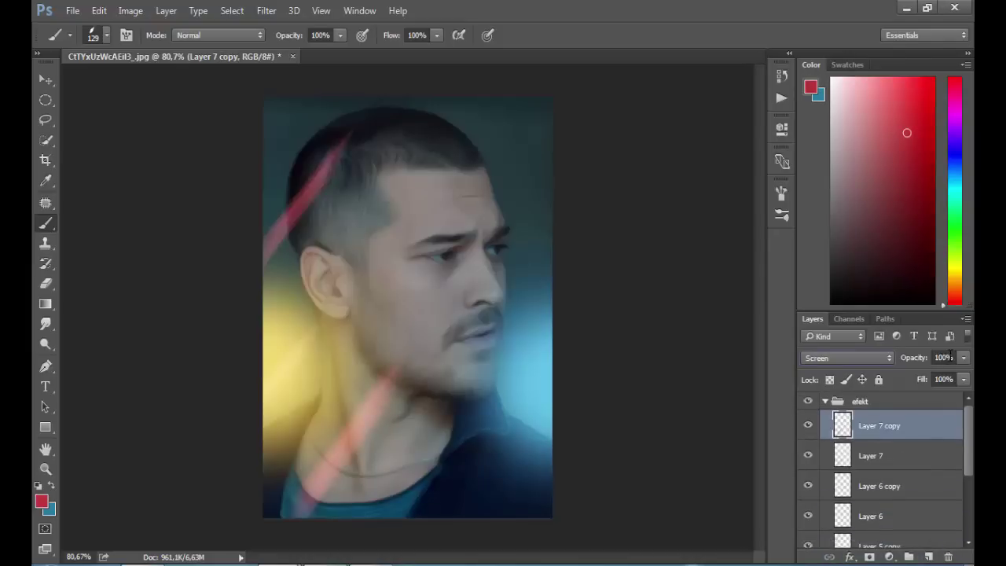
- Lower Layer 7 copy's opacity to 50%
drag(914, 357, 881, 360)
drag(874, 360, 874, 360)
click(99, 10)
click(165, 293)
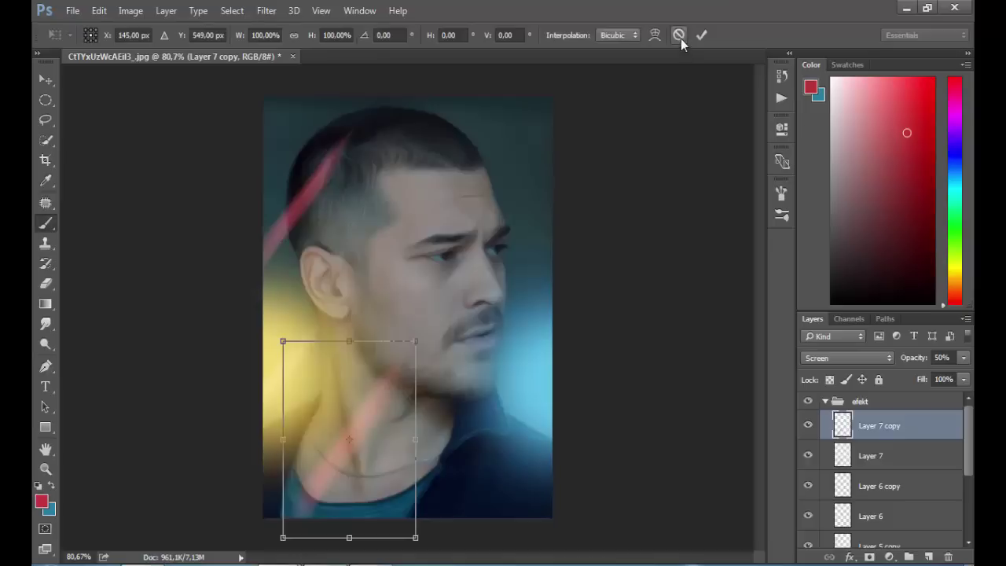
click(679, 35)
- Rotate Layer 7 and Layer 7 copy together by about -1.18°
shift+click(871, 457)
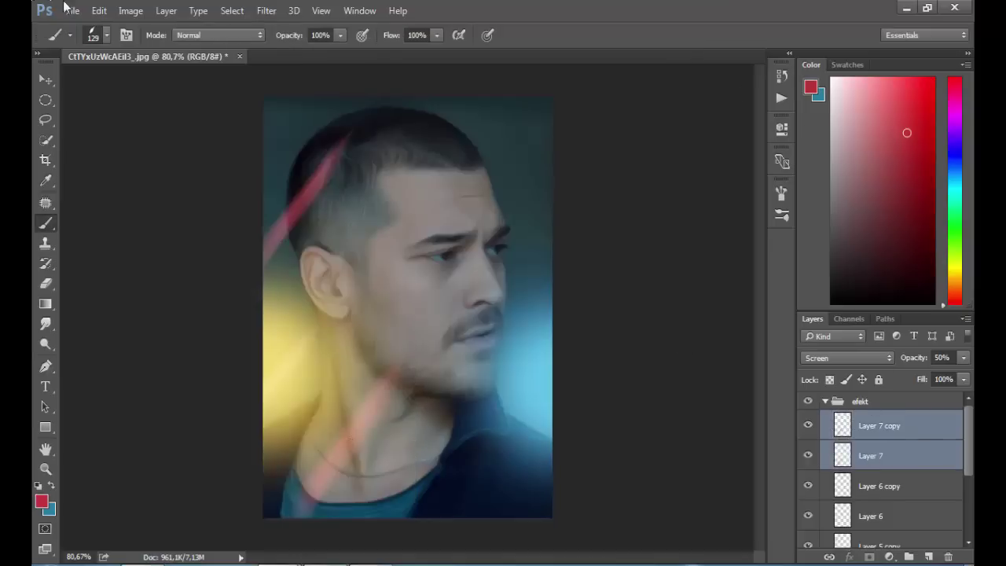
click(99, 10)
click(186, 297)
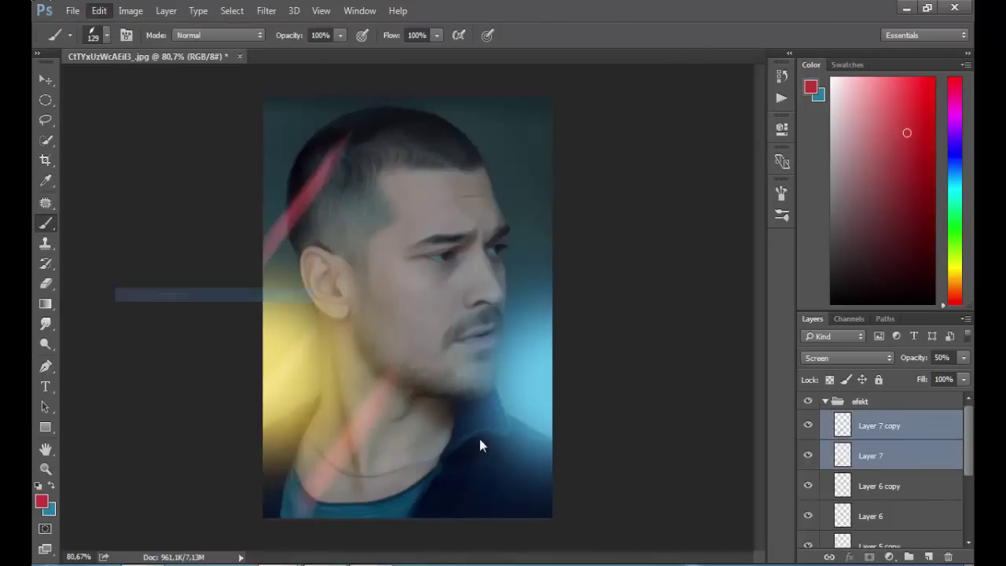
drag(493, 426, 492, 424)
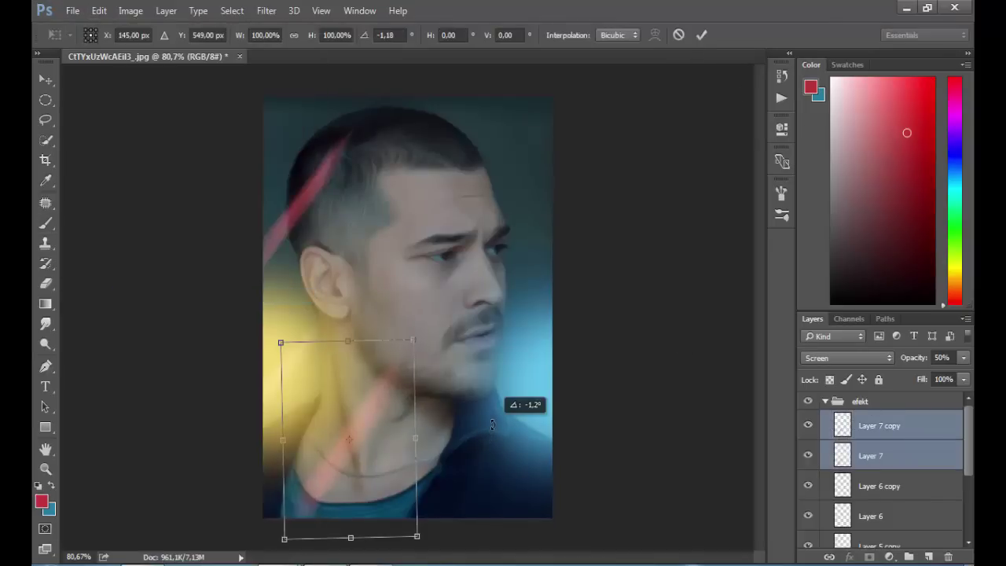
click(701, 35)
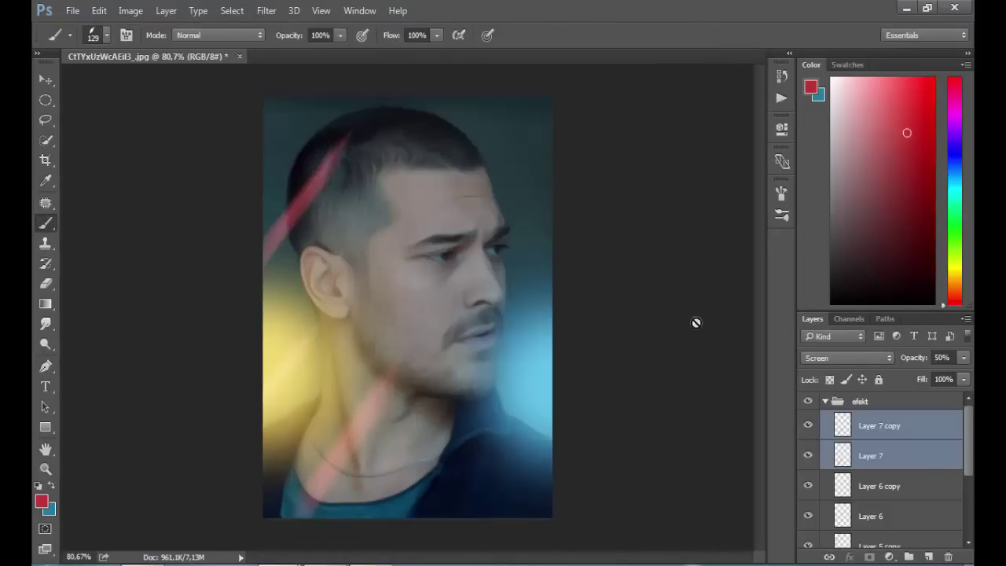
click(910, 433)
- Add Layer 8, stamp a red leaf beside the eye, and motion-blur it at 48° and 263 pixels
click(928, 556)
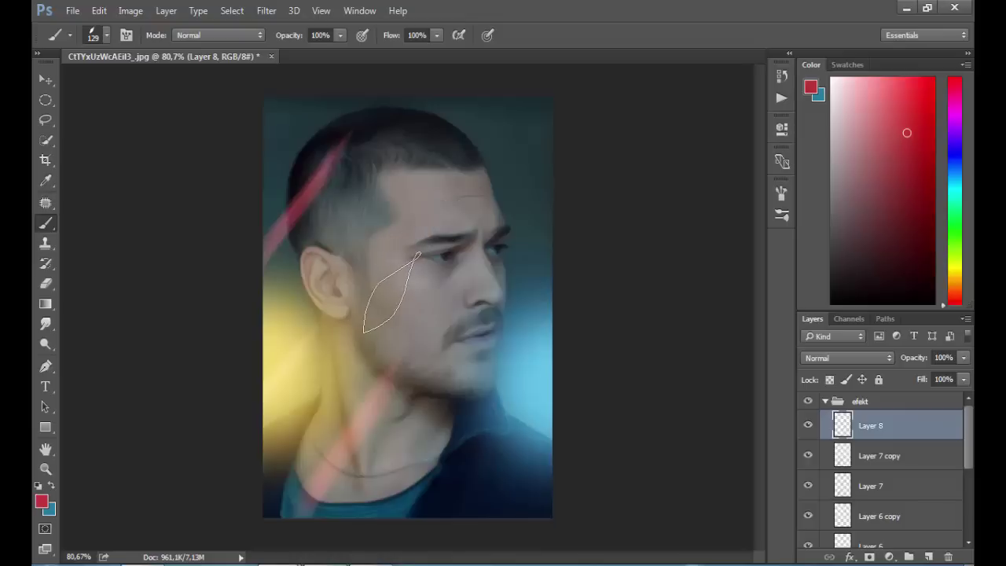
click(398, 274)
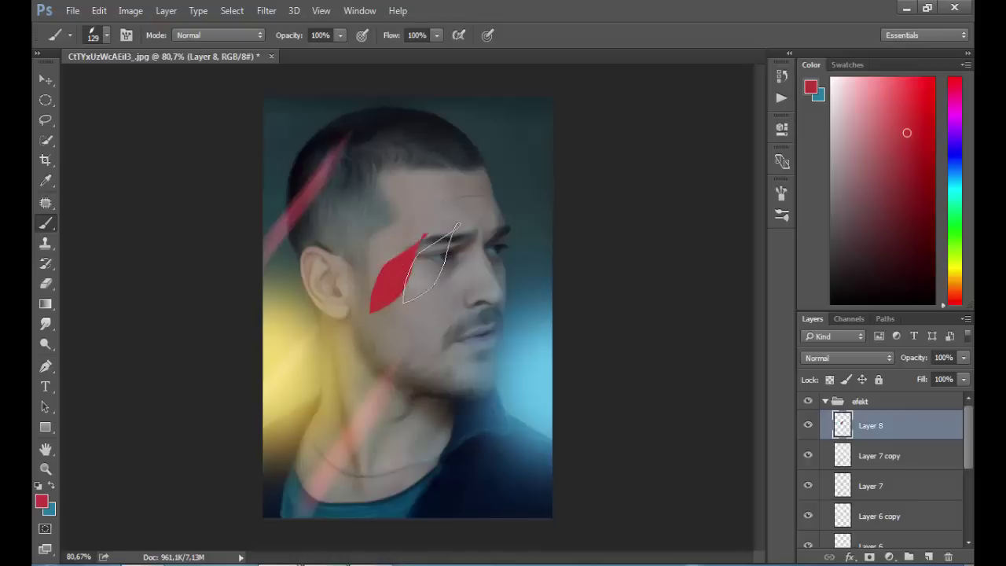
click(265, 11)
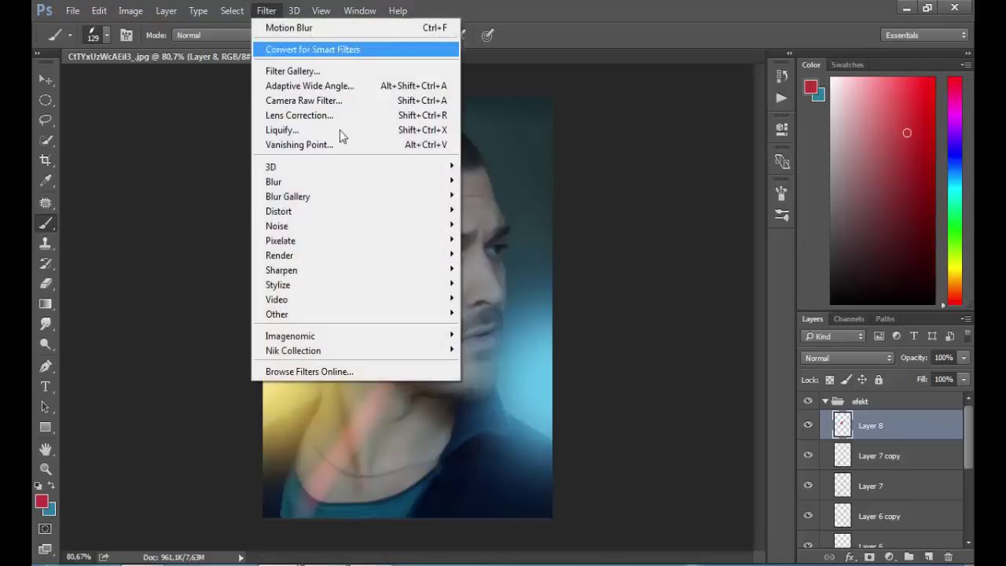
mouse_move(273, 182)
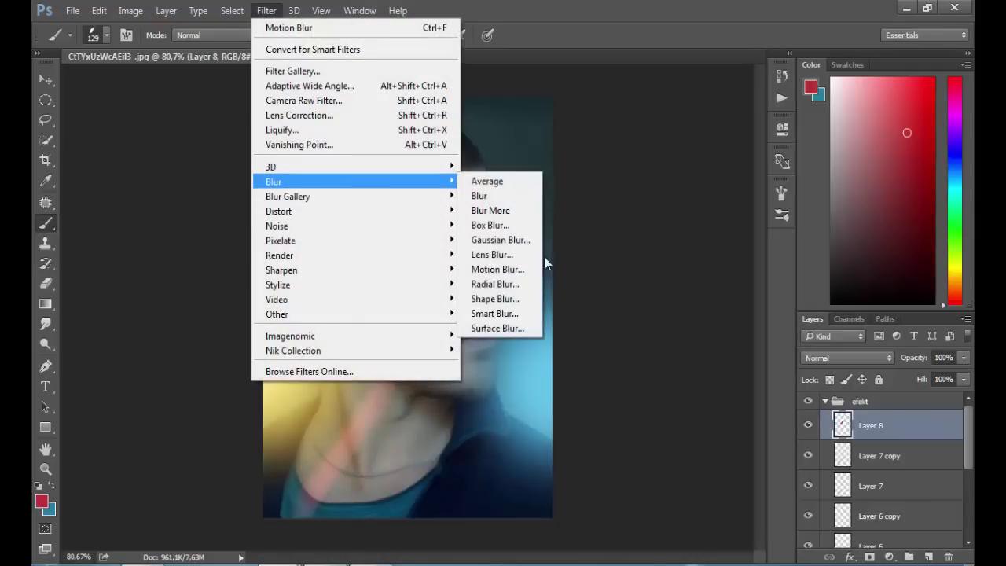
click(519, 266)
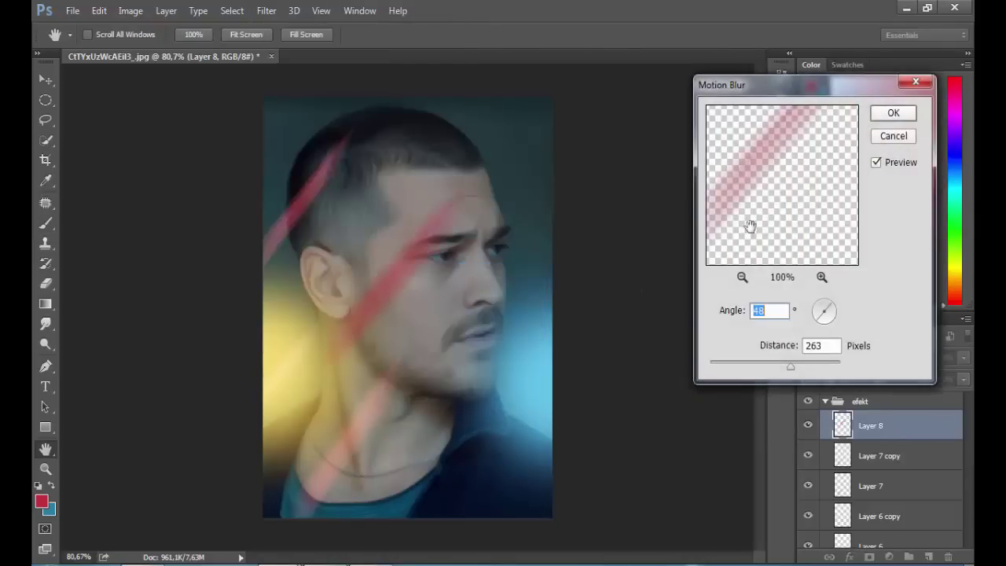
click(895, 118)
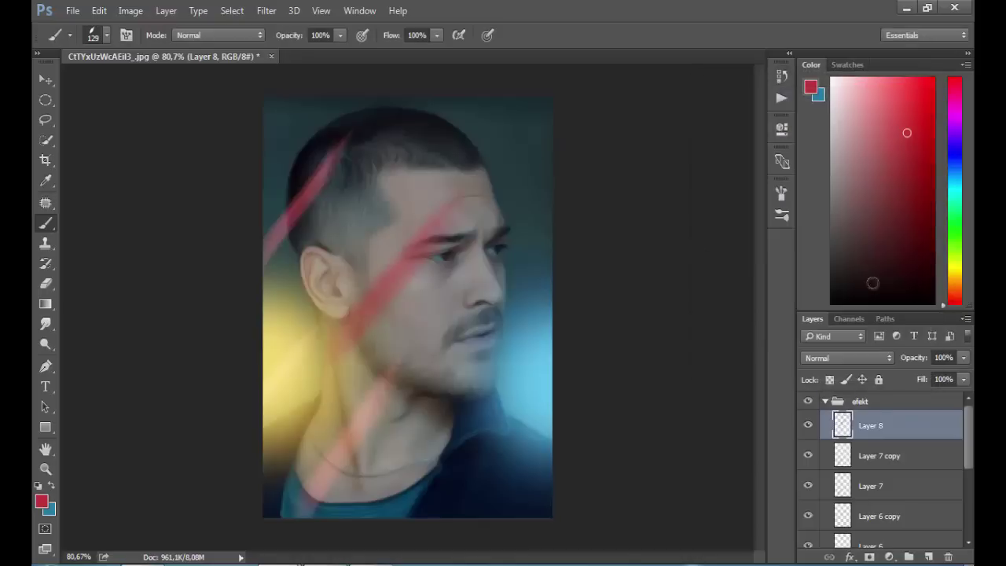
- Move the Layer 8 streak up along the top edge and set it to Screen
click(46, 81)
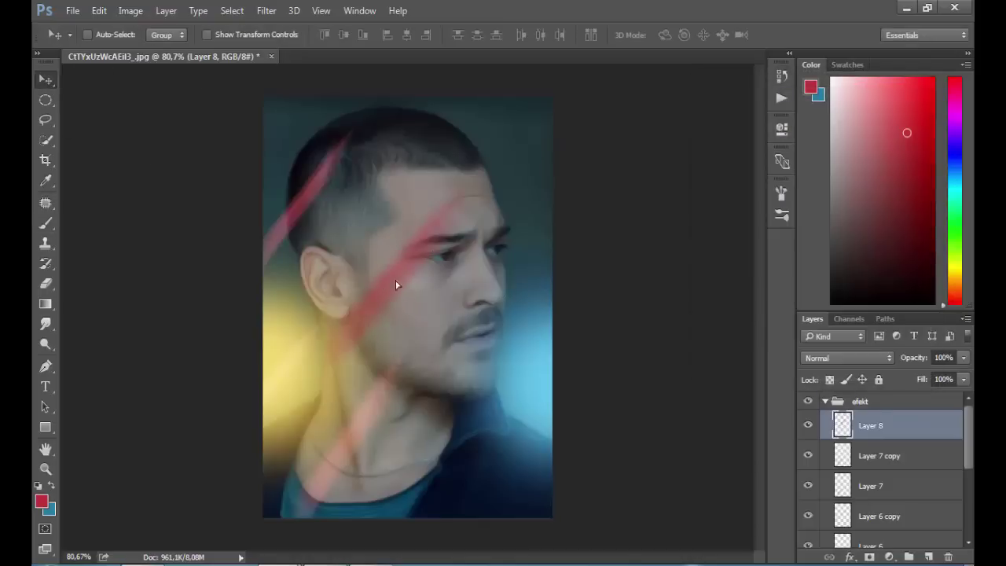
drag(395, 280, 513, 142)
click(828, 359)
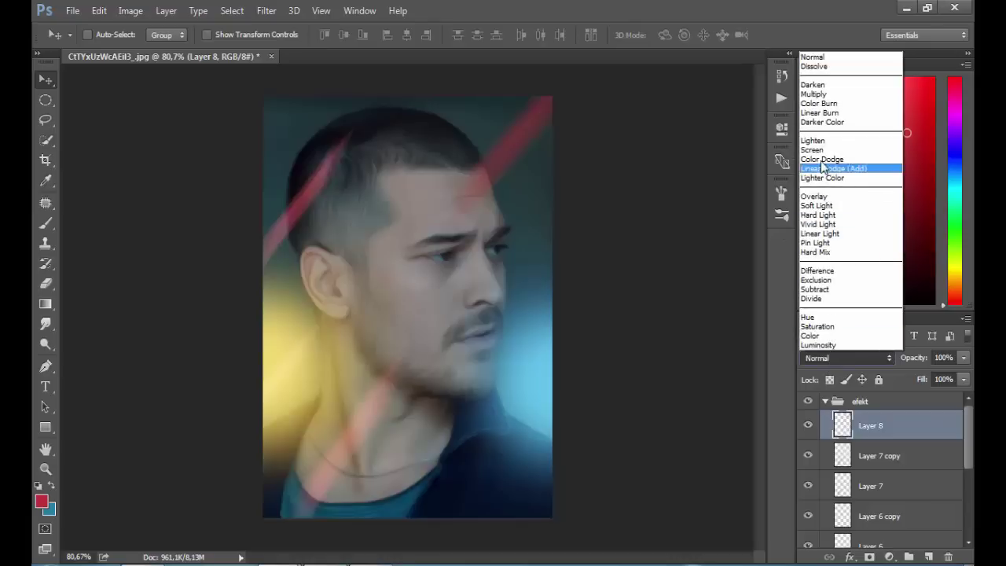
click(841, 146)
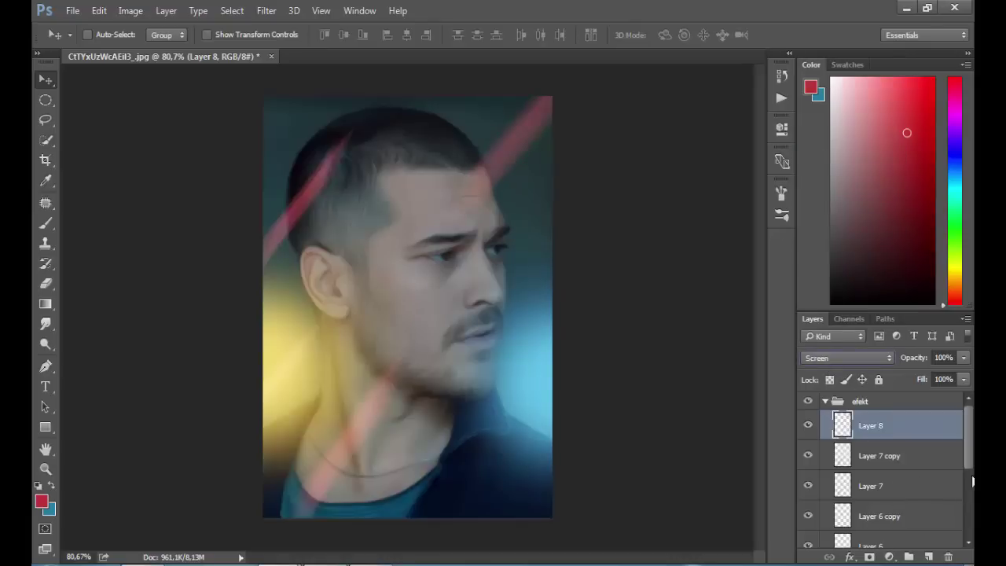
drag(537, 162, 501, 149)
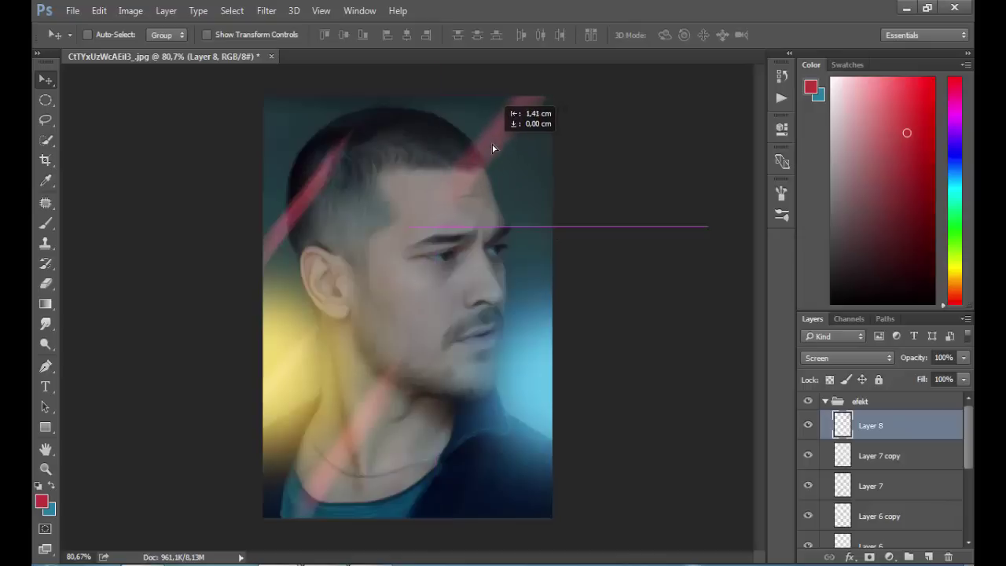
drag(502, 149, 497, 147)
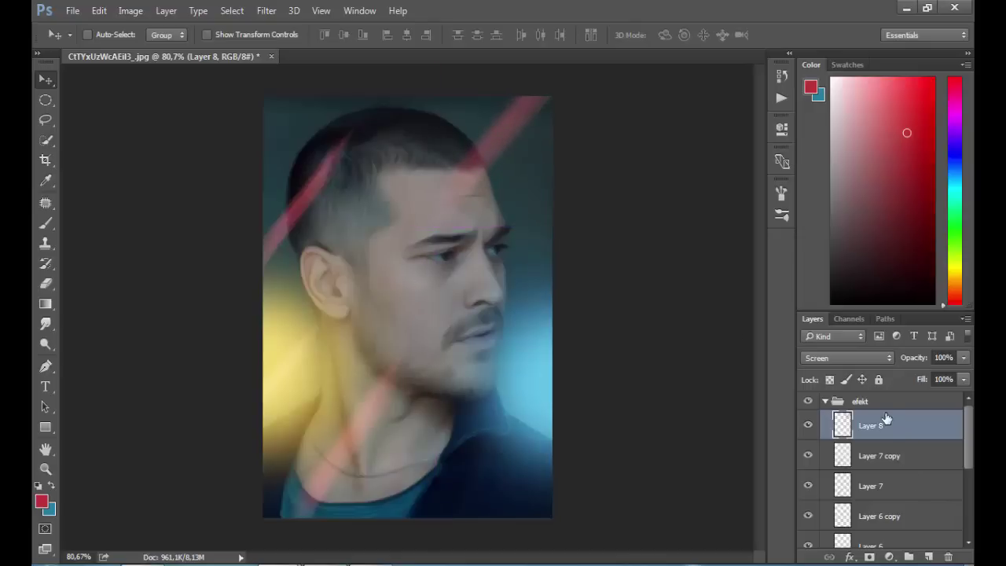
- Duplicate Layer 8 at 50% opacity, then copy both layers and move the copies lower right
drag(887, 422, 930, 556)
drag(906, 358, 870, 360)
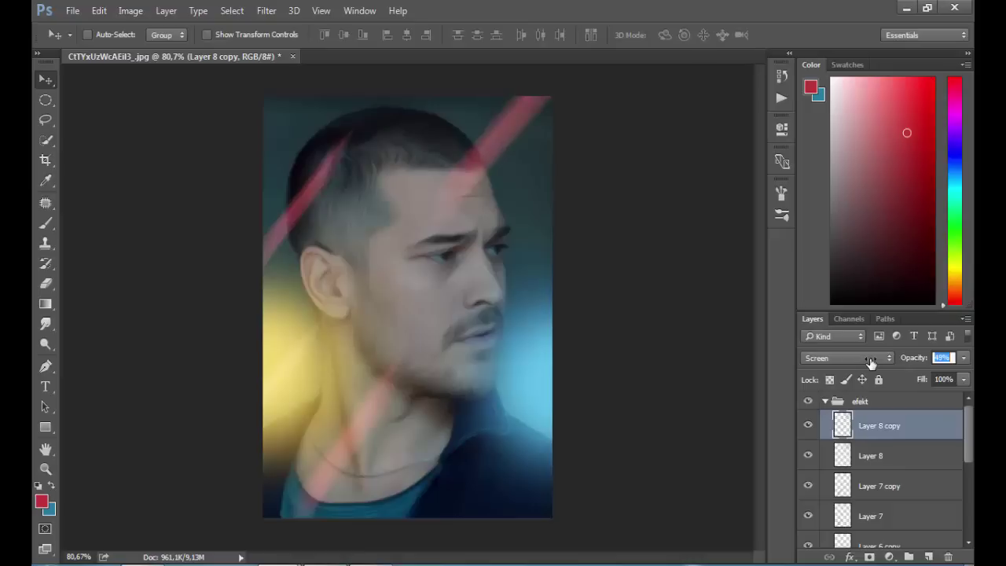
drag(871, 362, 871, 361)
shift+click(894, 464)
drag(931, 452, 930, 555)
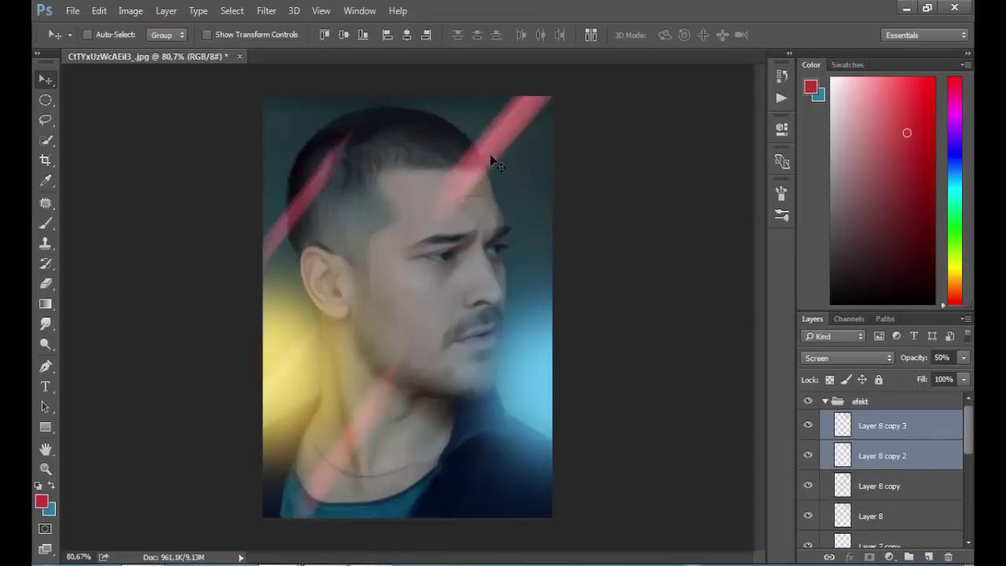
mouse_move(489, 162)
mouse_down()
mouse_move(549, 425)
mouse_move(533, 497)
mouse_up()
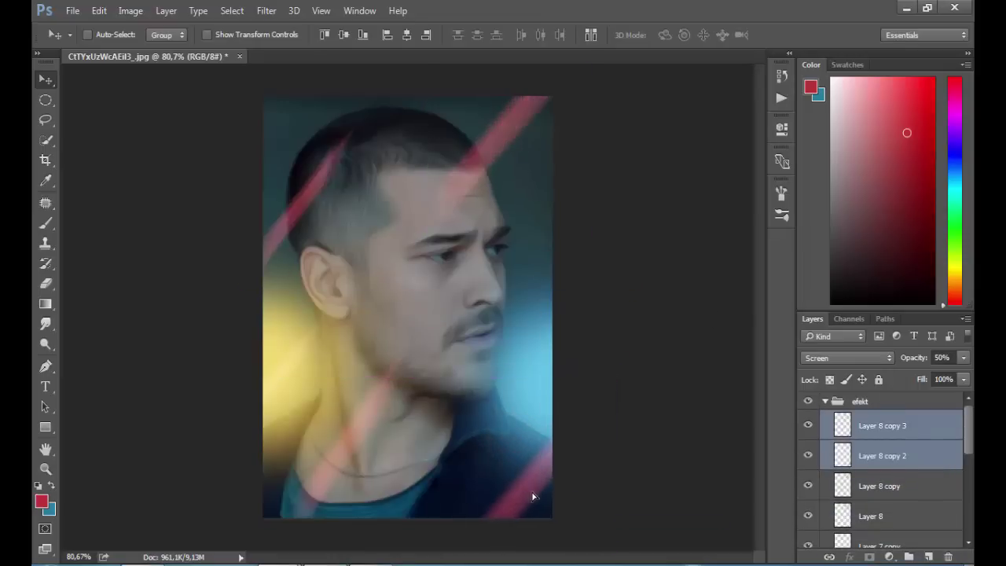
- Rotate Layer 8 copy 2 and copy 3 about -5°, nudge them up-left, and apply
click(99, 10)
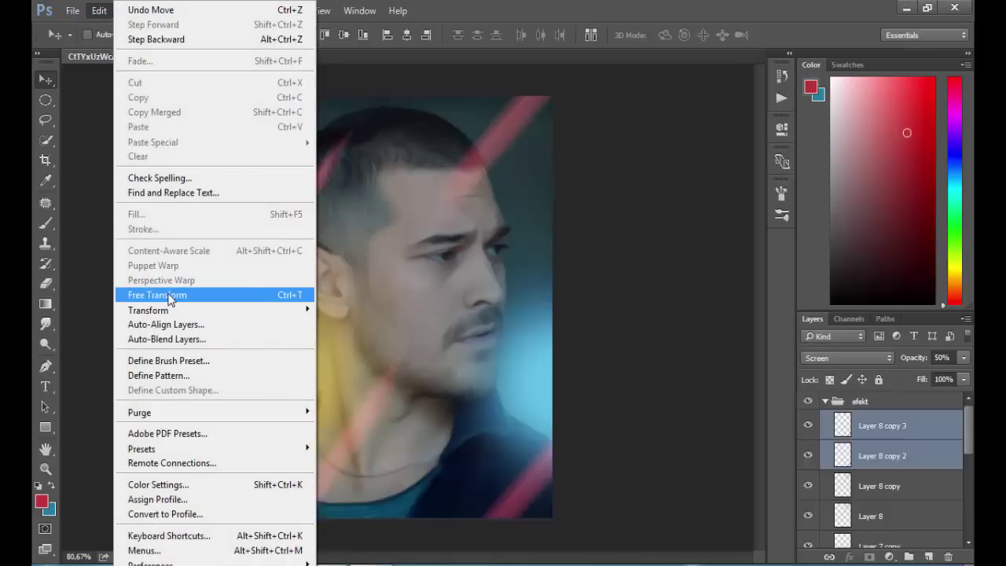
click(168, 292)
drag(652, 467, 652, 455)
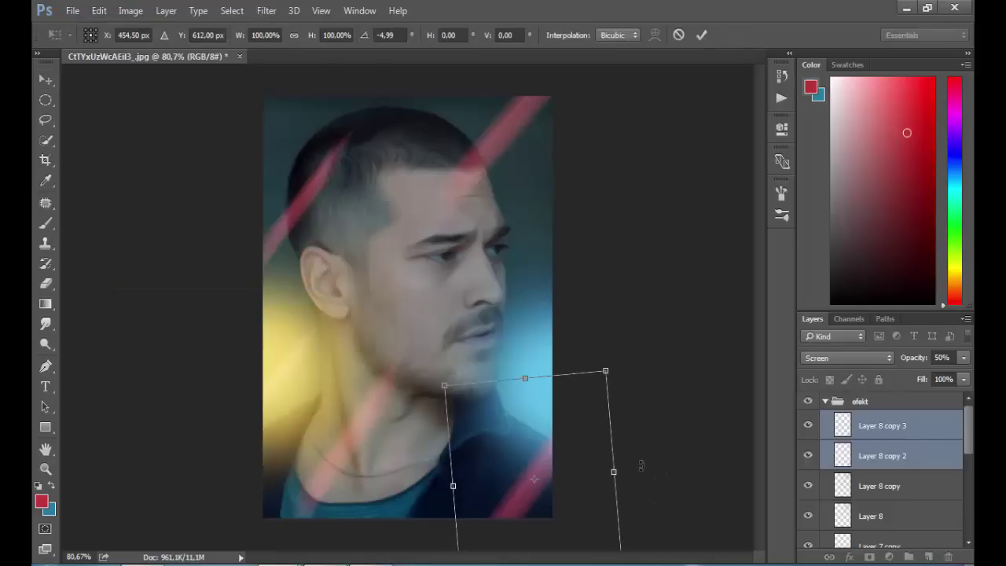
drag(558, 494, 533, 486)
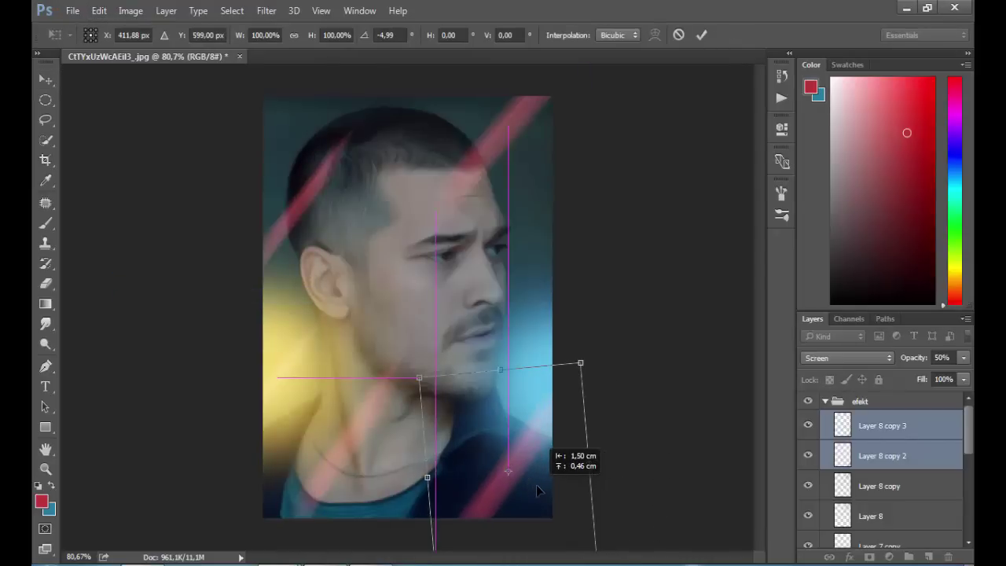
click(699, 36)
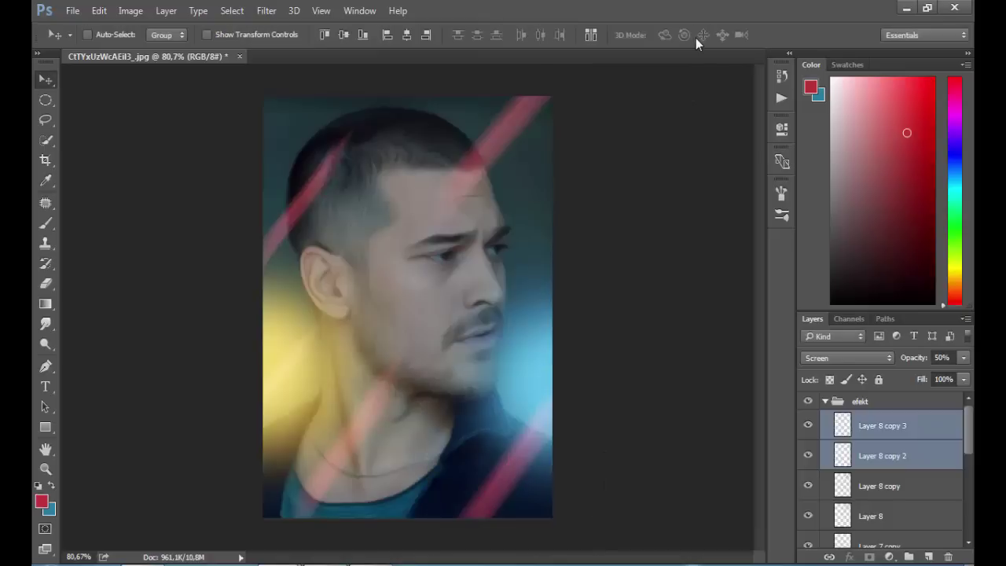
- Toggle the efekt group's red streaks off and on to compare the look
click(826, 402)
click(807, 402)
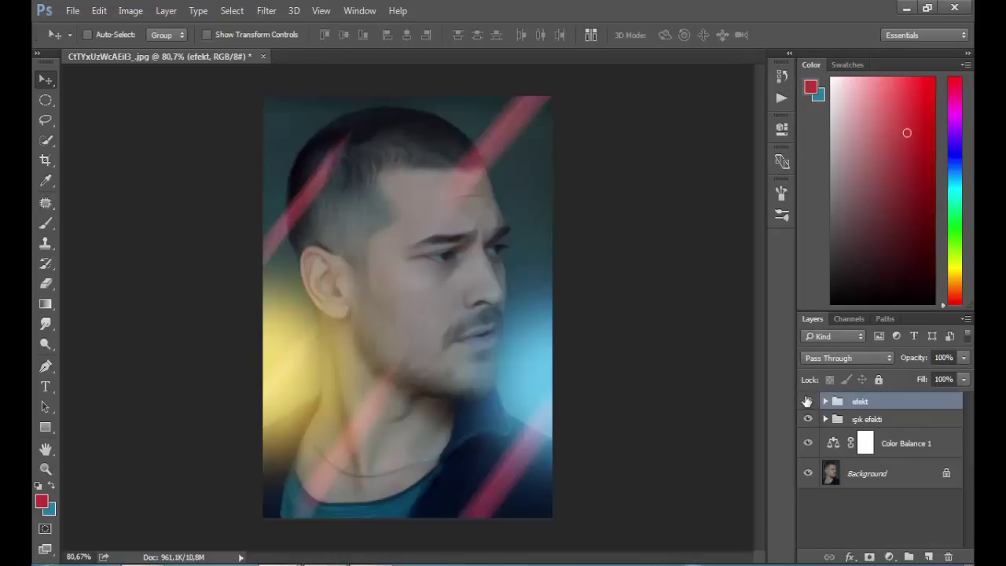
click(807, 402)
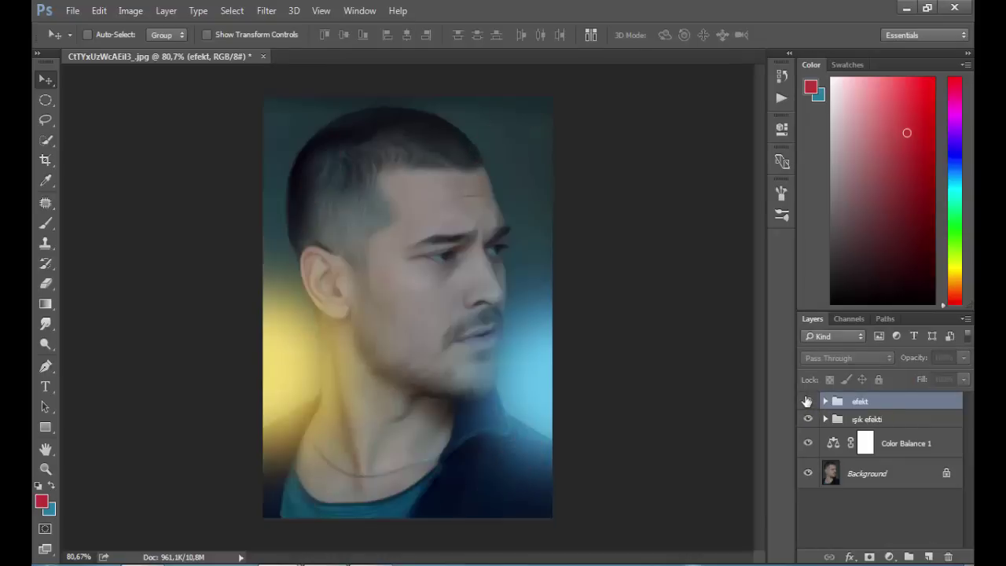
click(808, 402)
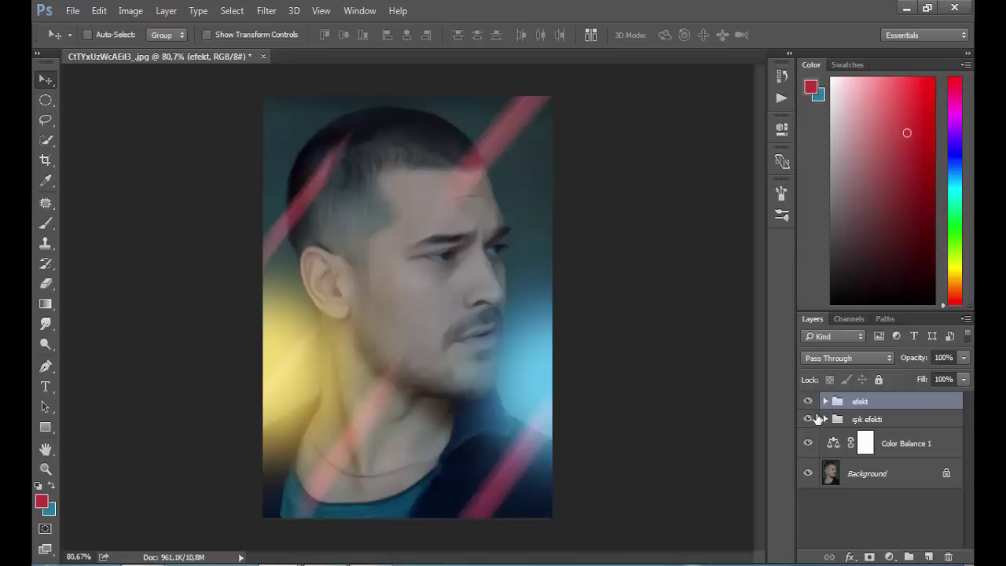
- Shift glow Layers 3 and 4 of ışık efekti by about 0.95 cm and 1.13 cm
click(825, 419)
click(886, 450)
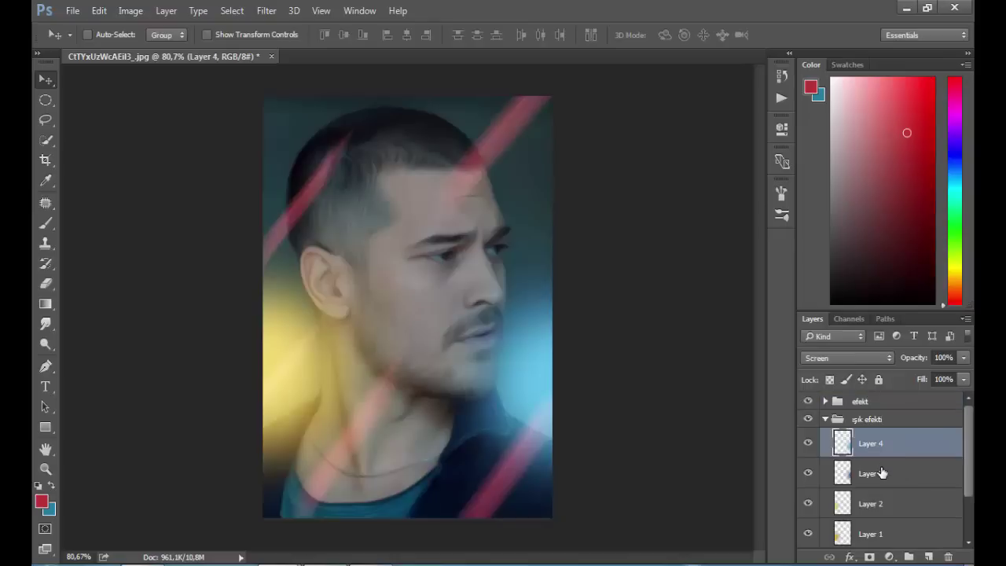
ctrl+click(883, 473)
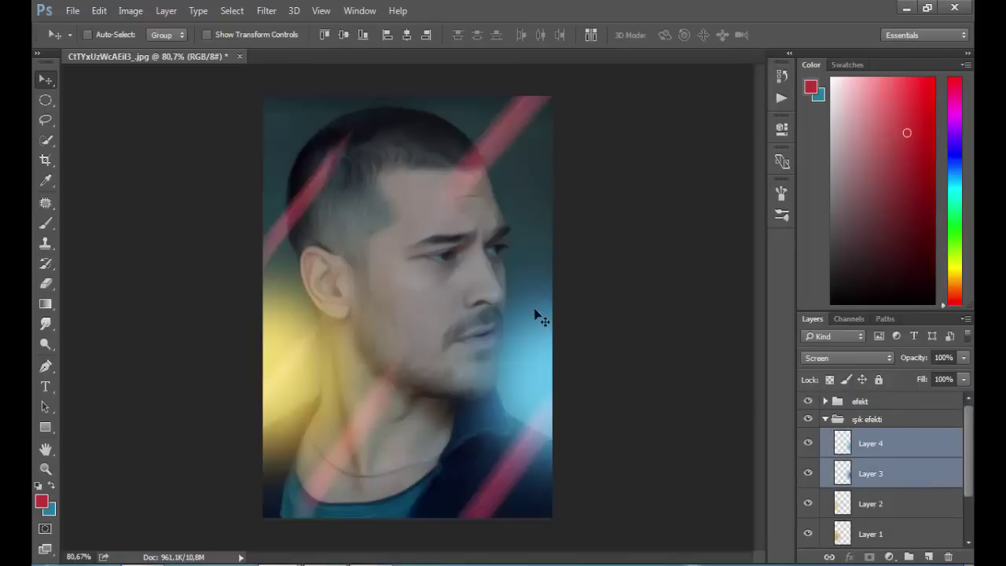
drag(532, 354, 541, 330)
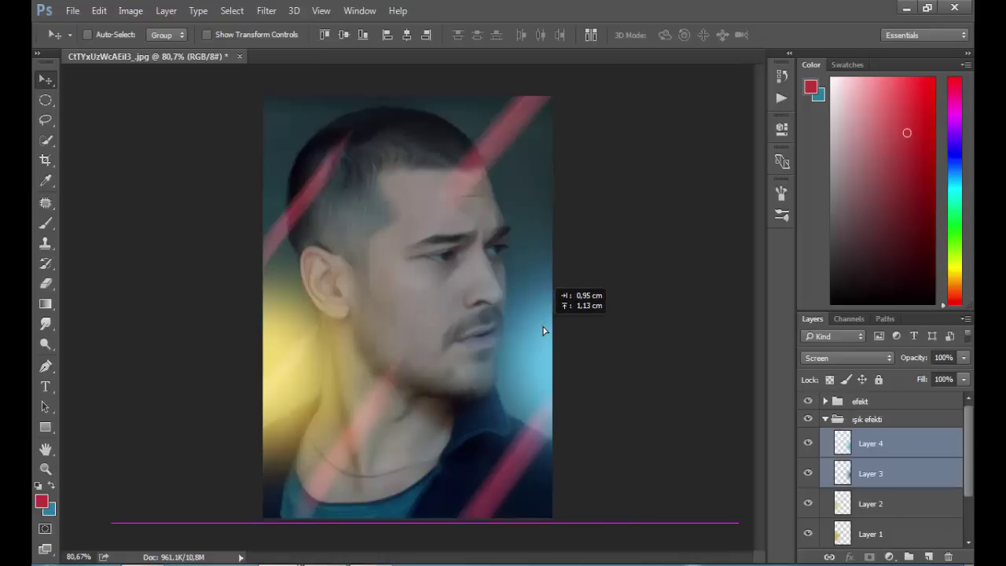
drag(541, 330, 546, 331)
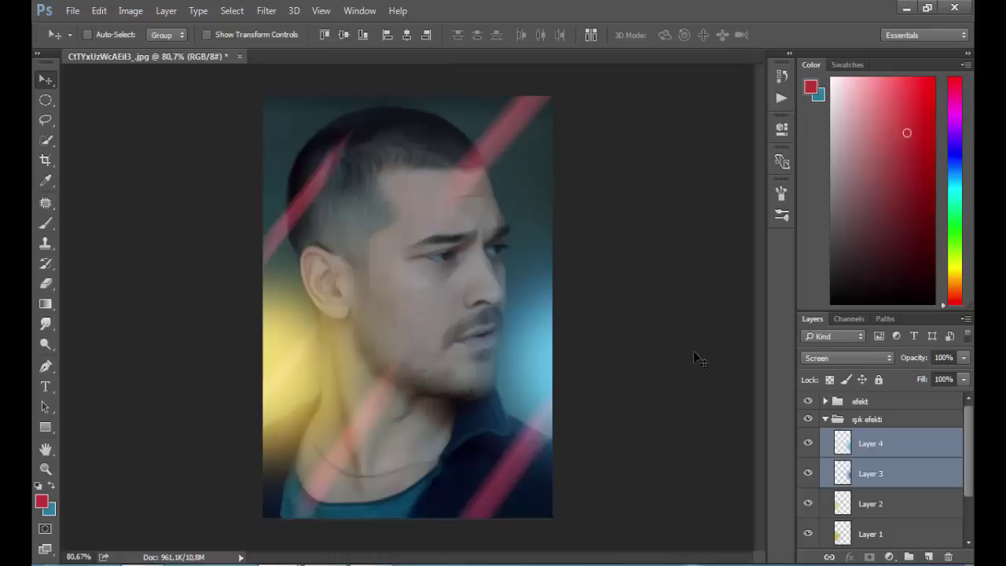
- Collapse the ışık efekti group and hide the efekt group's red streaks
click(826, 419)
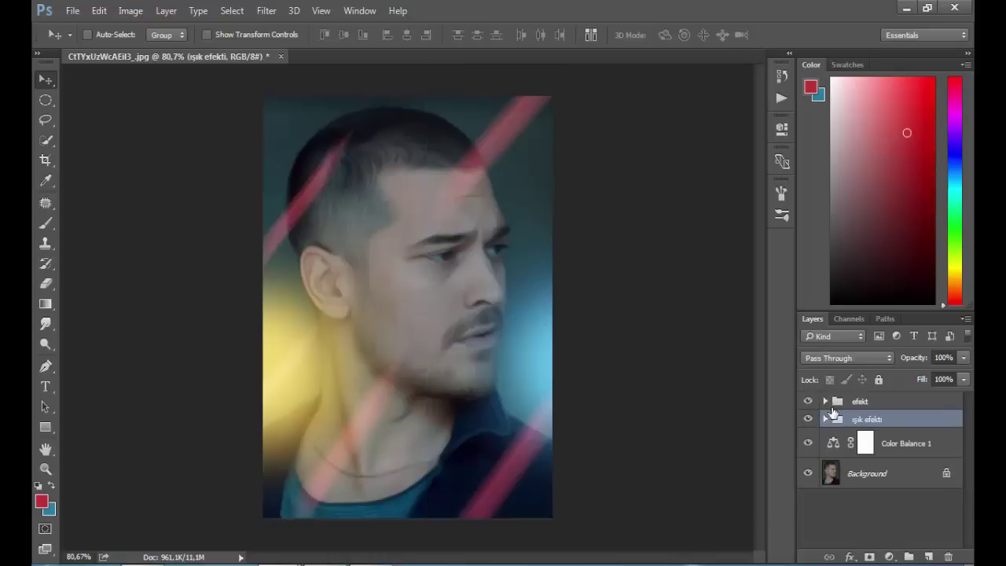
click(853, 402)
click(813, 402)
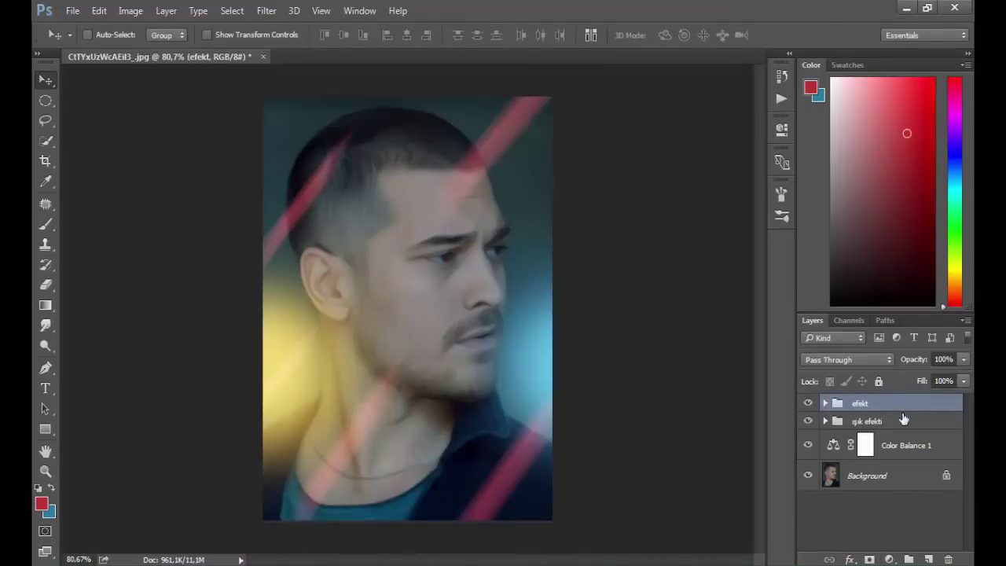
- Create a new layer group named 'yaprak efekti' at the top of the stack
click(910, 559)
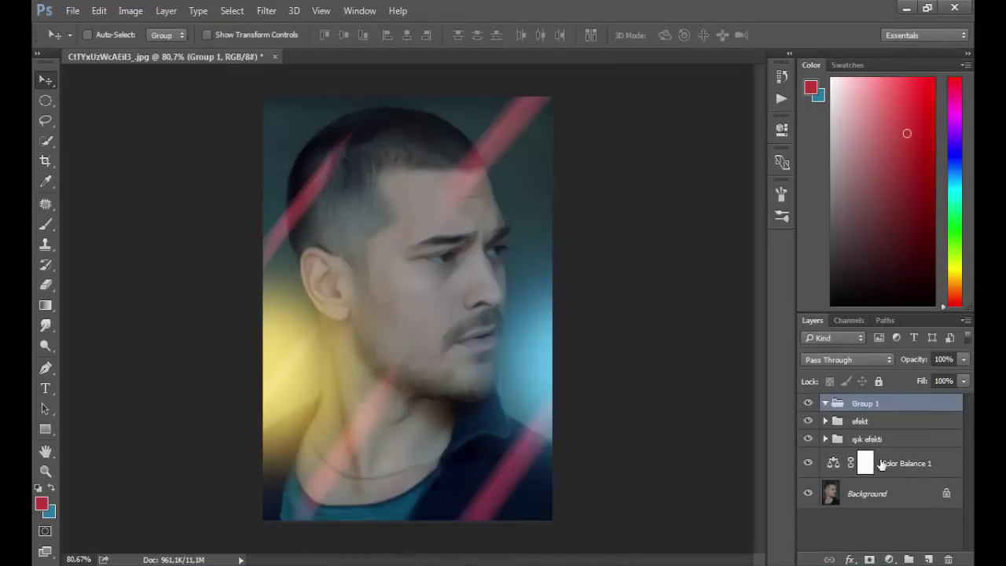
double_click(865, 404)
text(yaprak efekt)
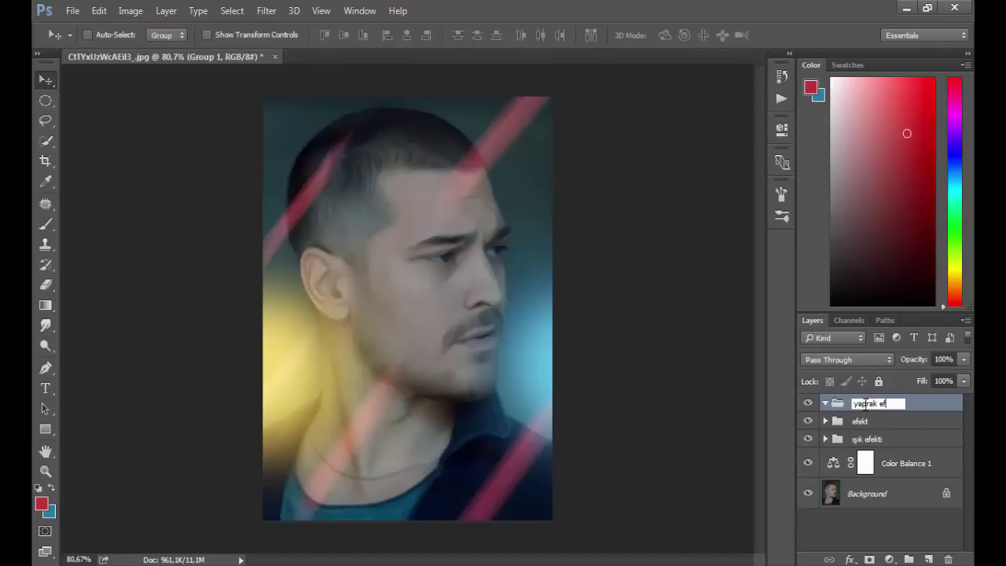
text(i)
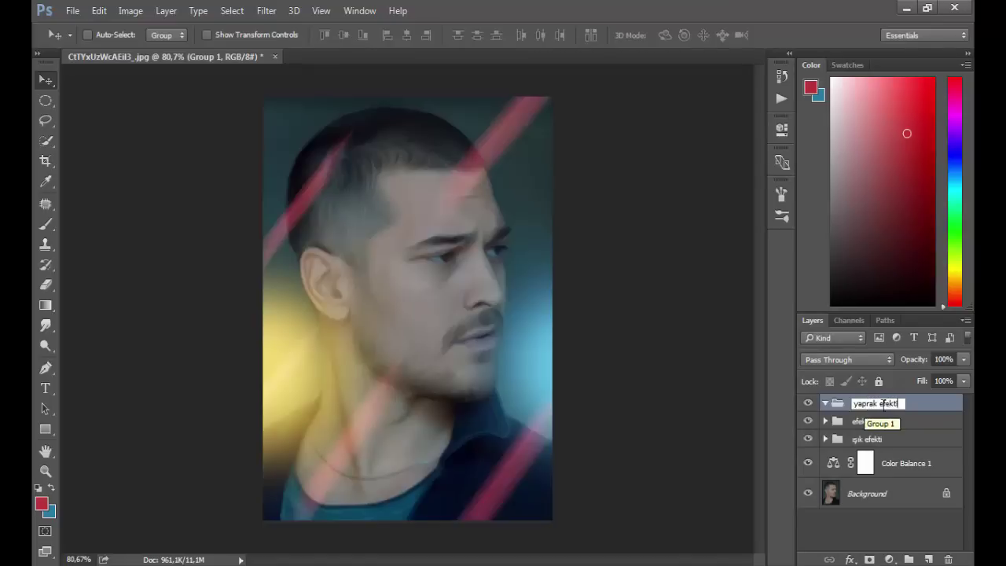
key(Return)
- Add empty Layer 9 and pick the 1426 leaf brush from the loaded leaf set
click(928, 559)
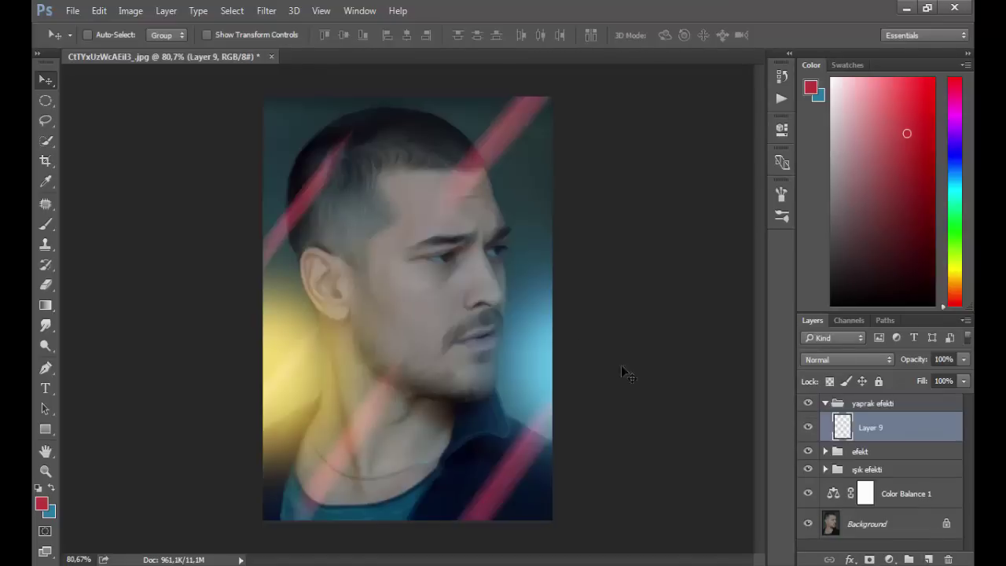
click(45, 224)
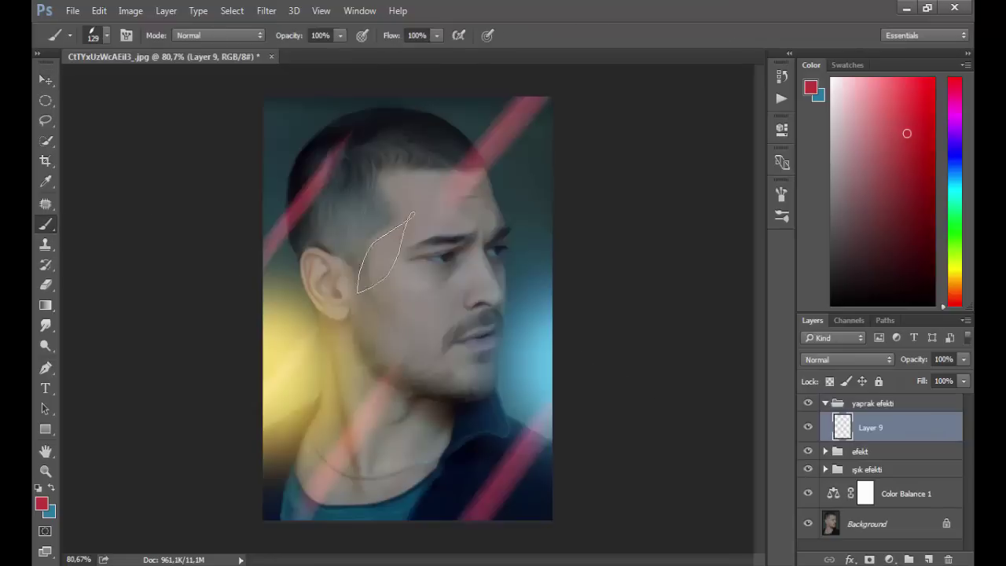
right_click(410, 230)
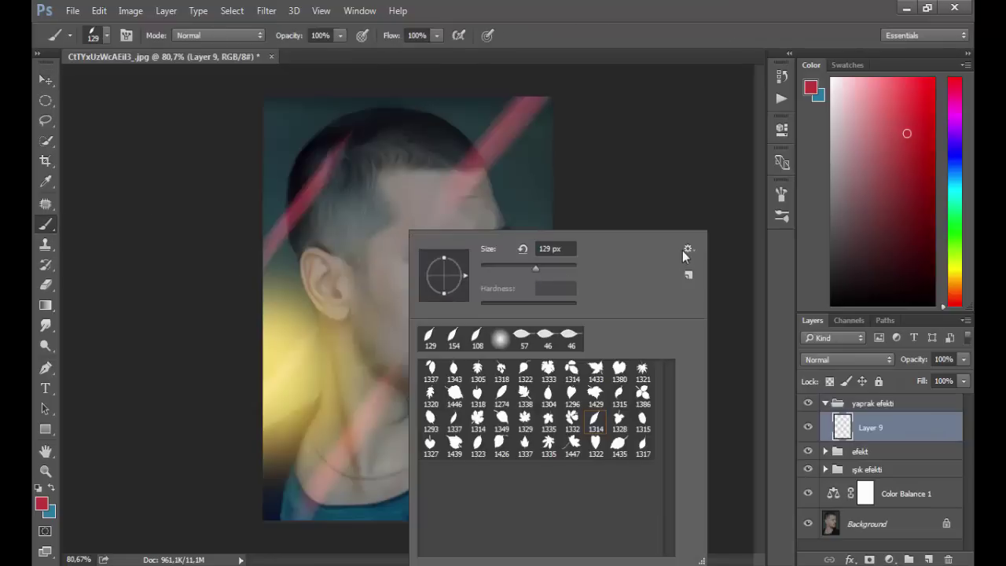
click(685, 250)
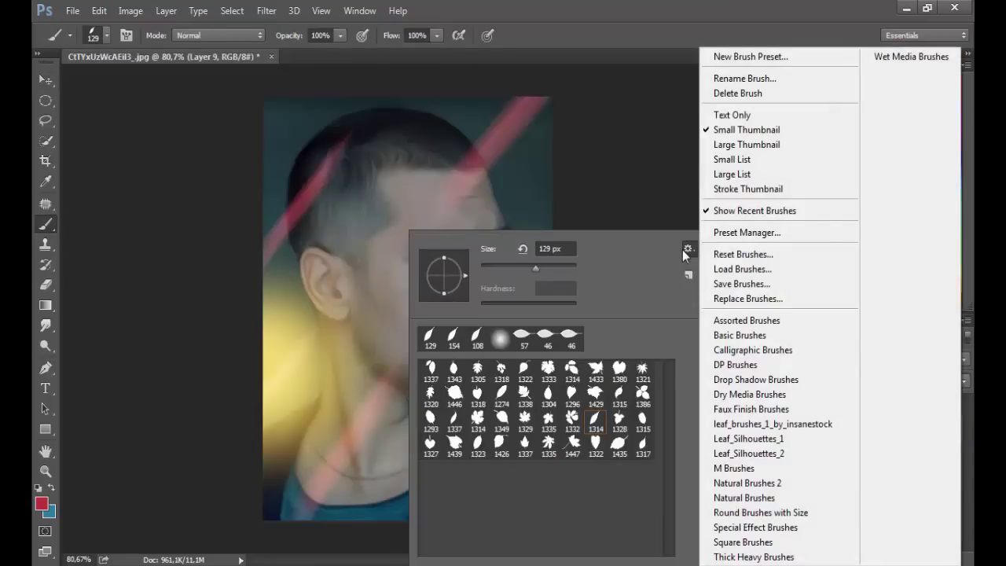
click(733, 425)
click(441, 230)
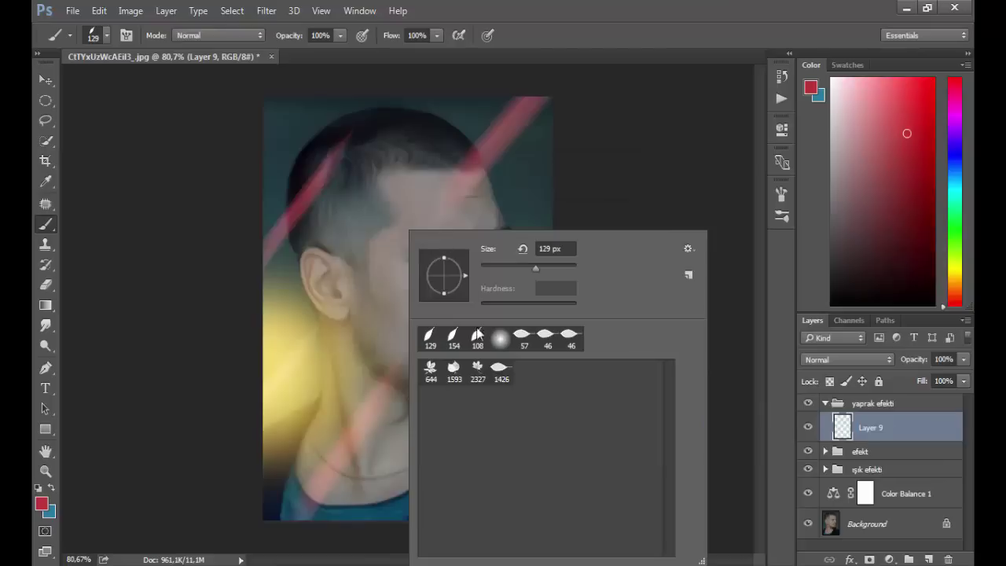
click(500, 371)
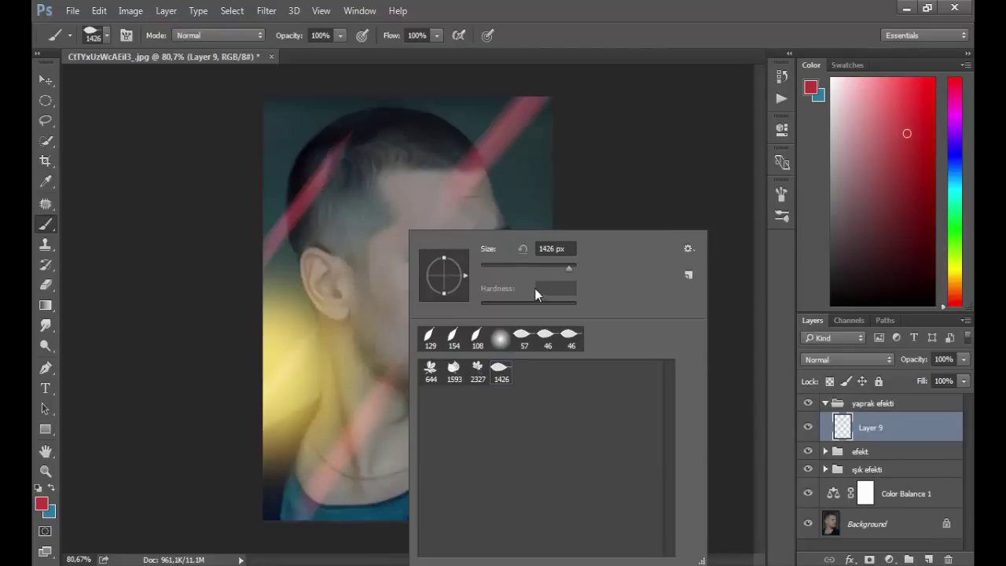
- Resize the 1426 leaf brush down to 80 px
click(549, 266)
click(541, 264)
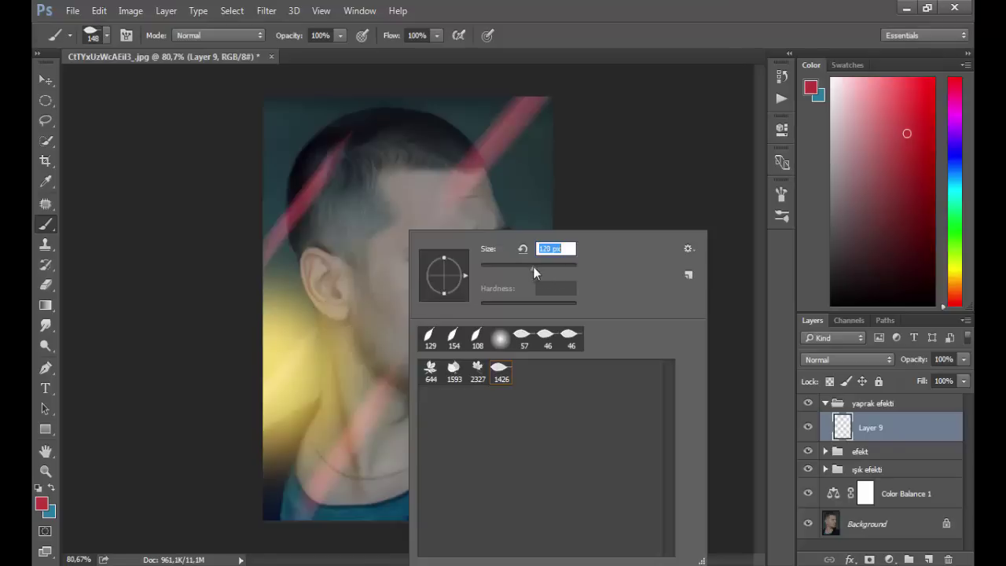
drag(538, 268, 519, 267)
click(582, 8)
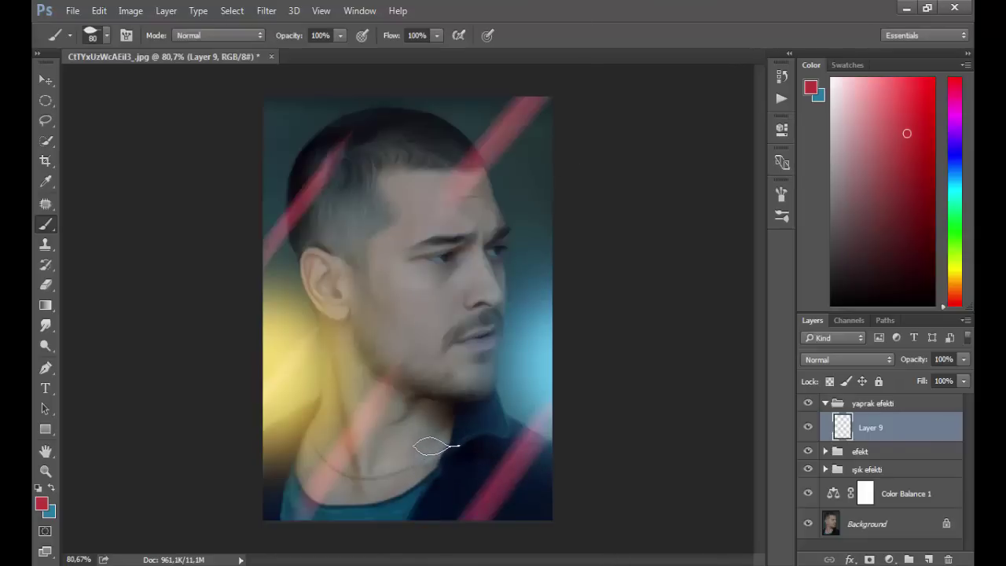
- Stamp red leaves on the neck, bottom edge and left shoulder, undoing a first misplaced leaf
click(431, 447)
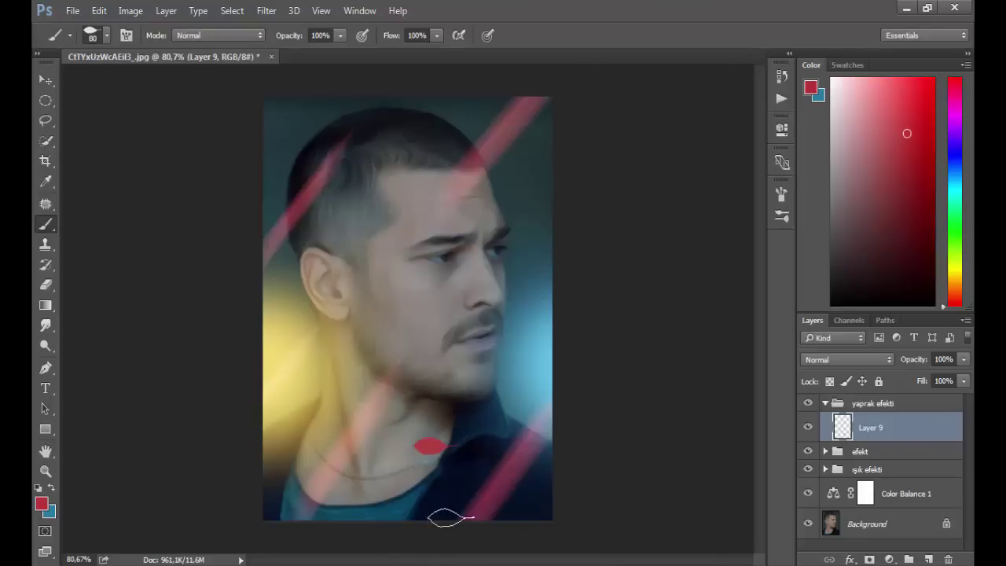
click(99, 10)
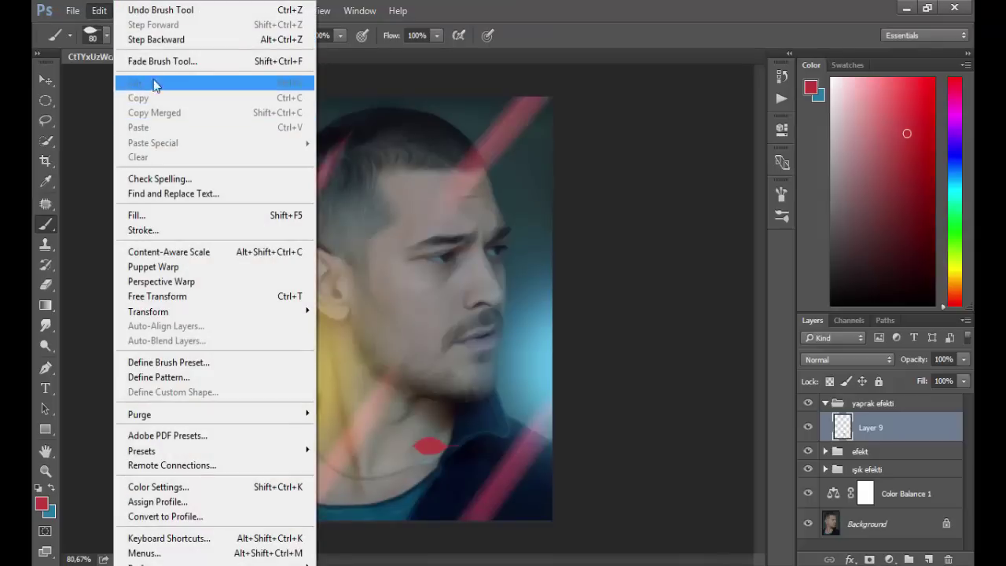
click(156, 39)
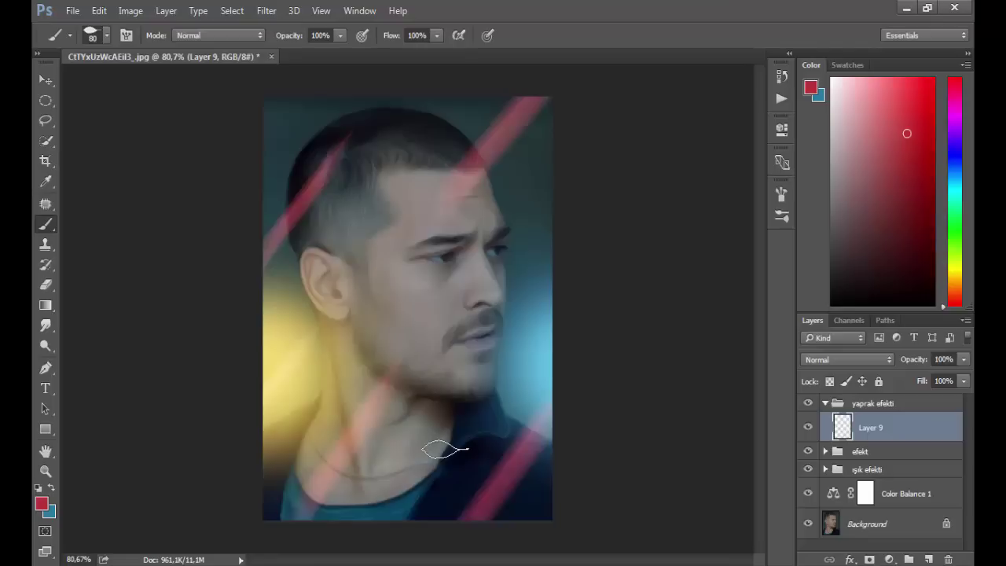
click(443, 449)
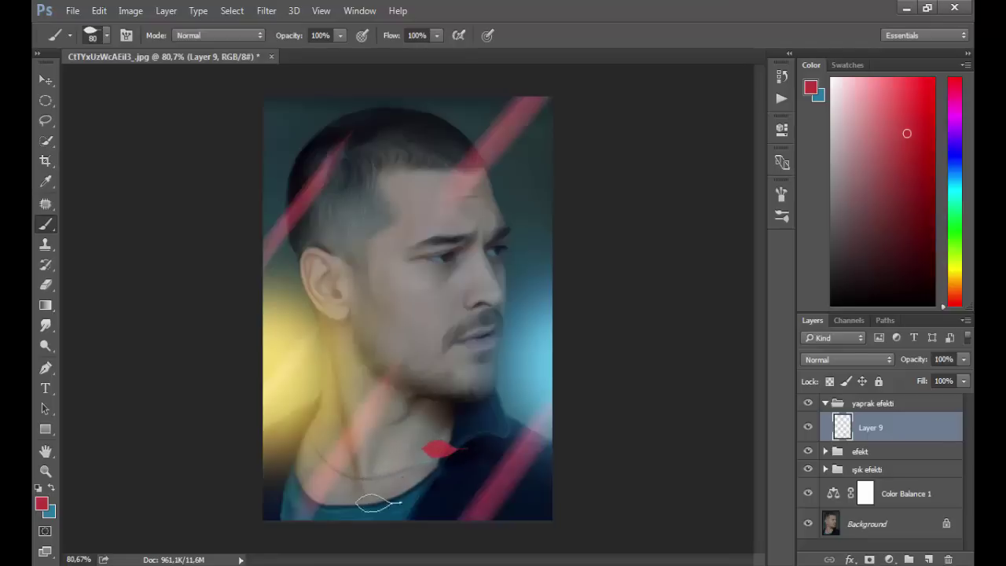
click(385, 520)
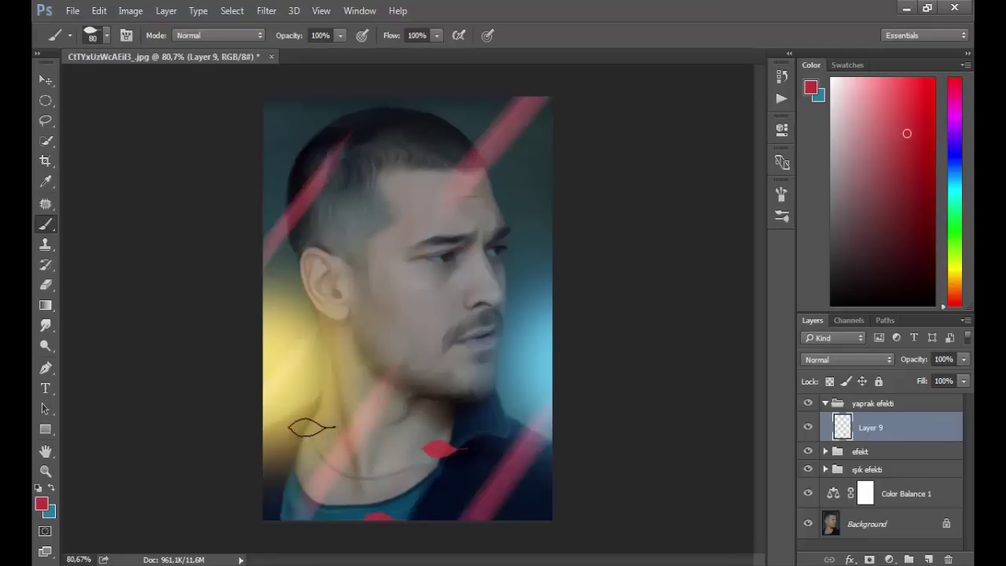
click(311, 428)
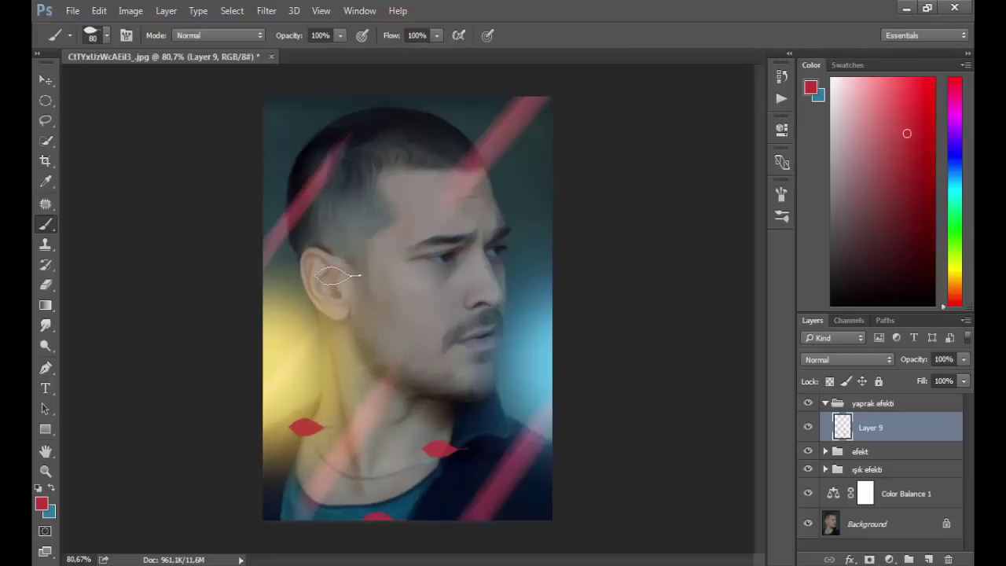
click(782, 215)
- Rotate the 80 px 1426 leaf brush tip to a 24° angle
click(617, 194)
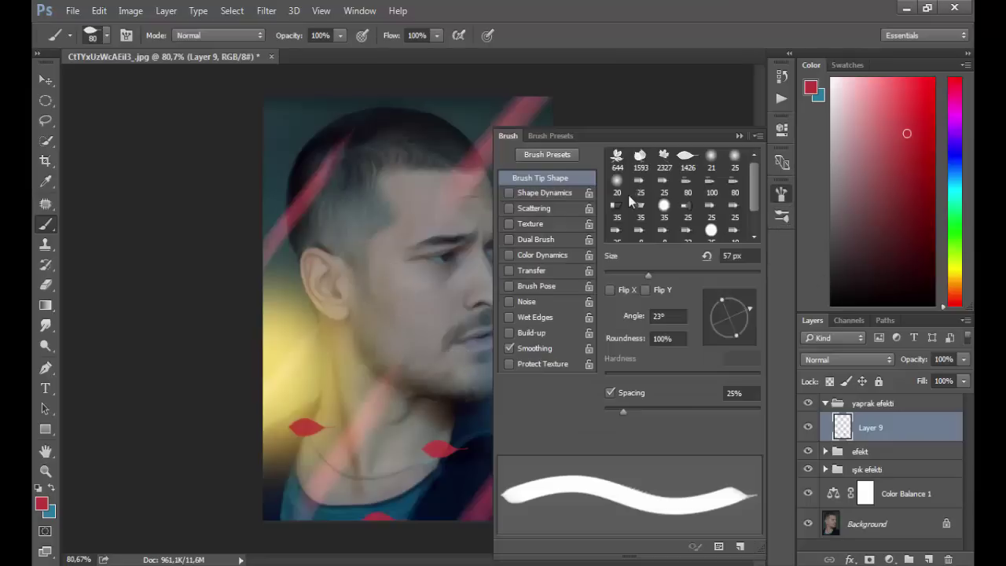
click(686, 158)
drag(750, 318, 750, 308)
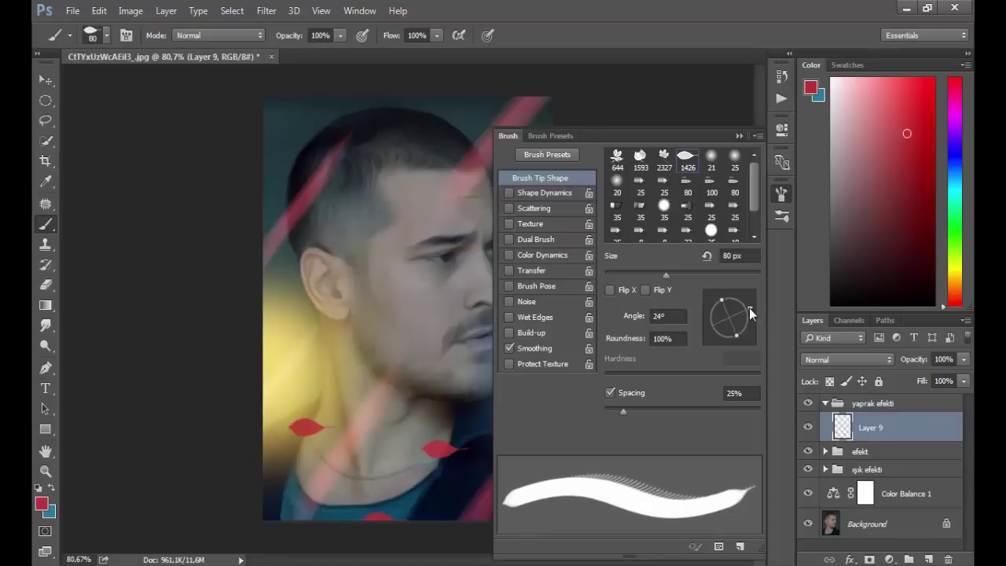
click(739, 135)
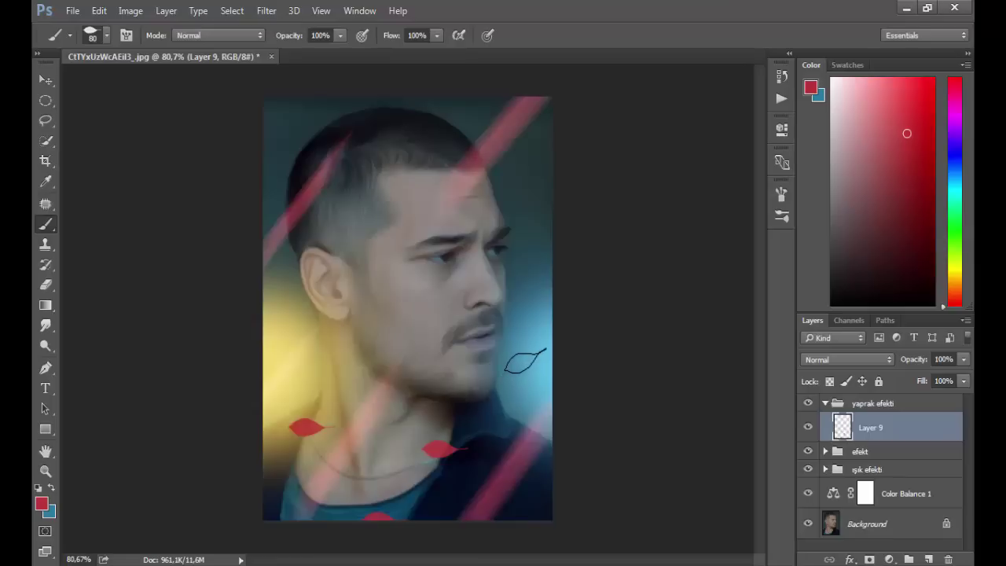
- Stamp red leaves beside the jaw, the right edge, the temple and the top of the head
click(521, 365)
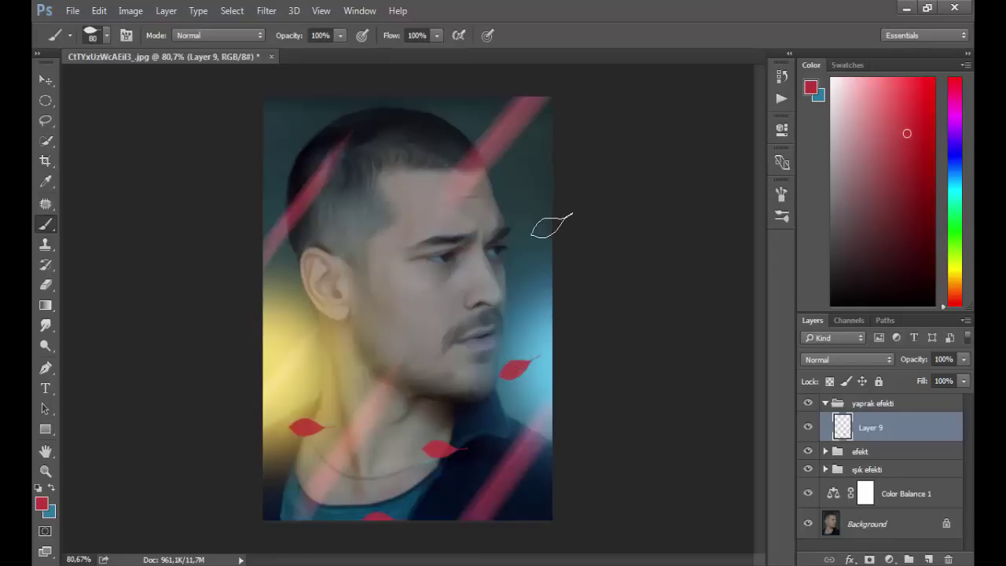
click(542, 228)
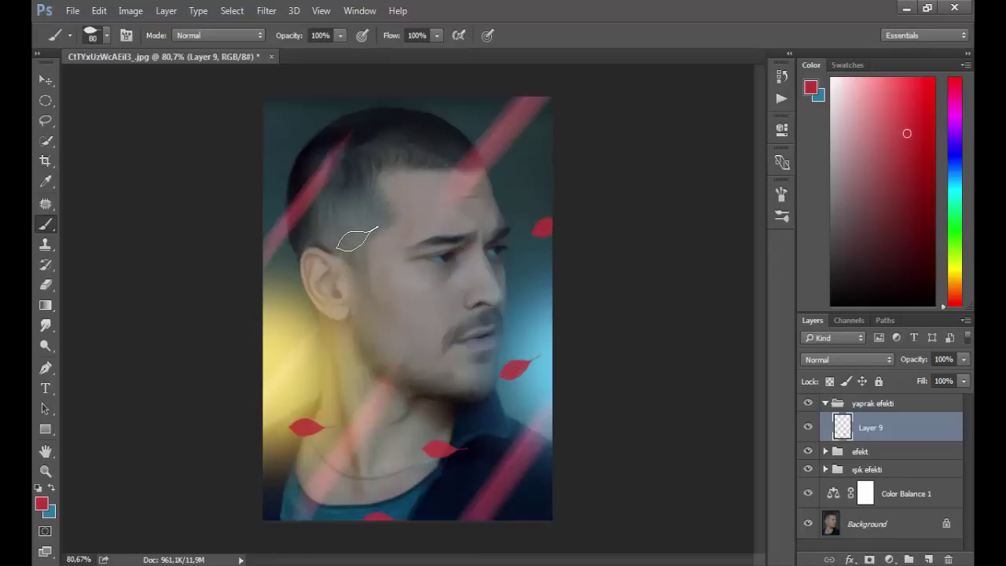
click(355, 246)
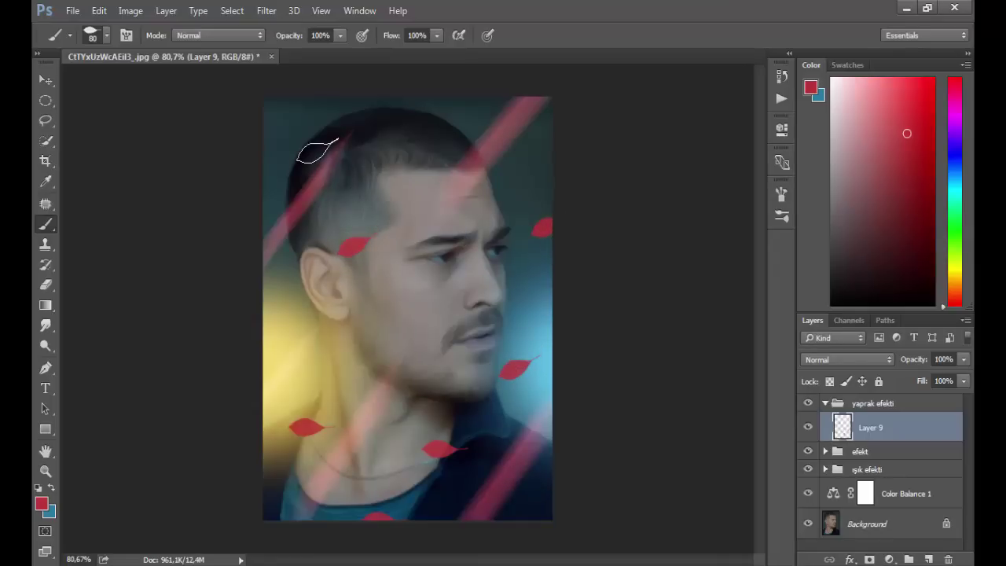
click(306, 150)
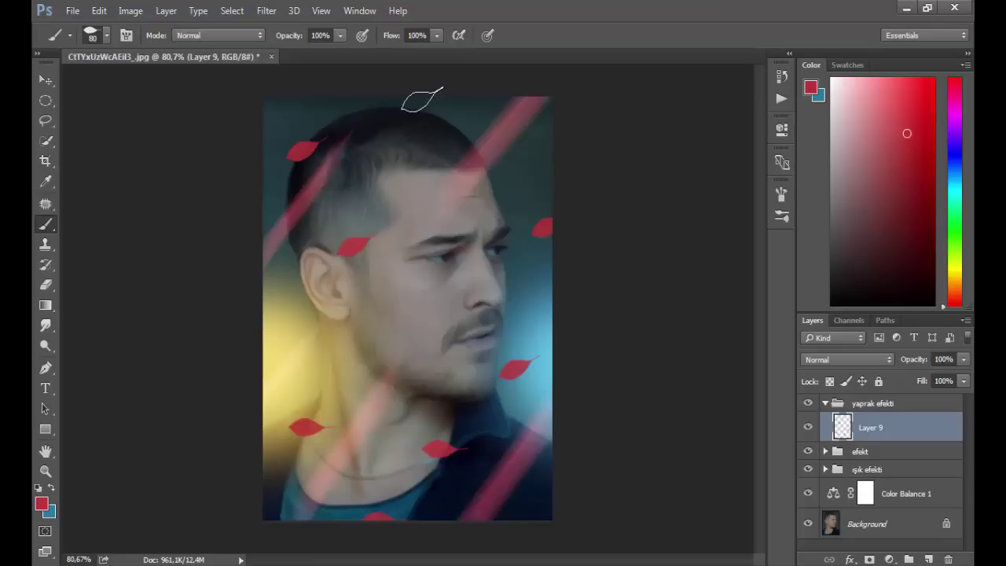
click(420, 102)
click(266, 10)
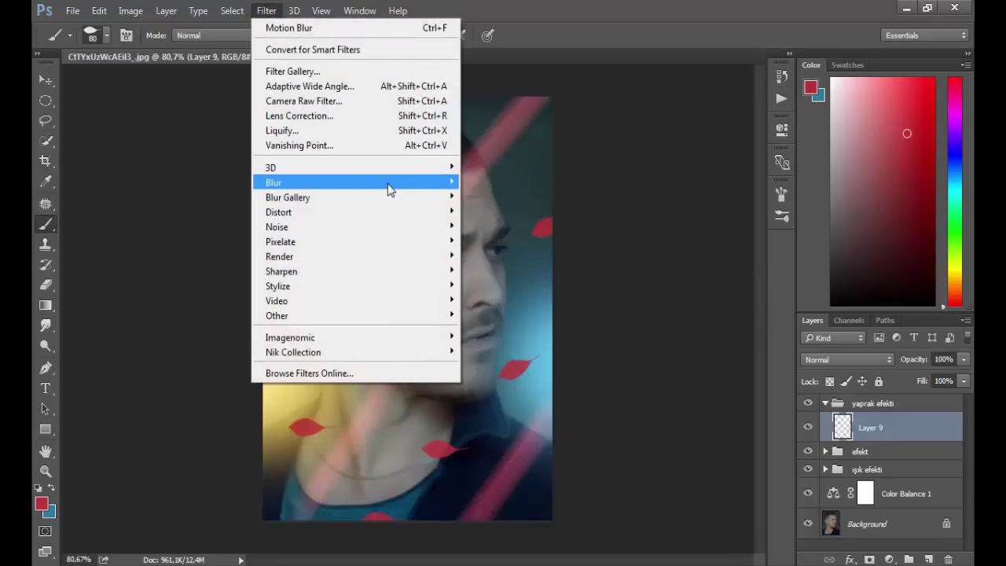
- Motion-blur the leaves on Layer 9 at 48° with a 13-pixel distance
mouse_move(274, 182)
click(500, 271)
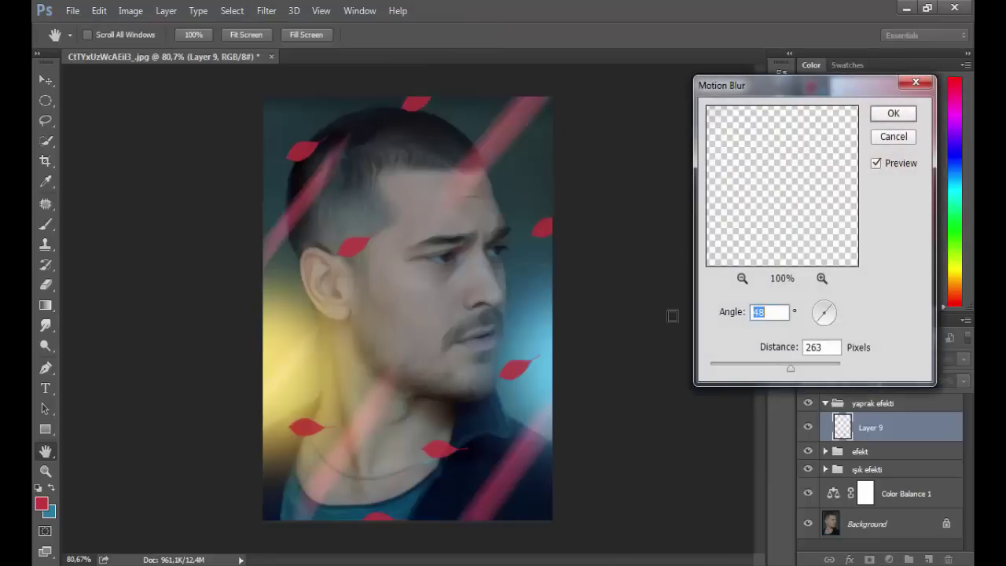
drag(791, 367, 725, 365)
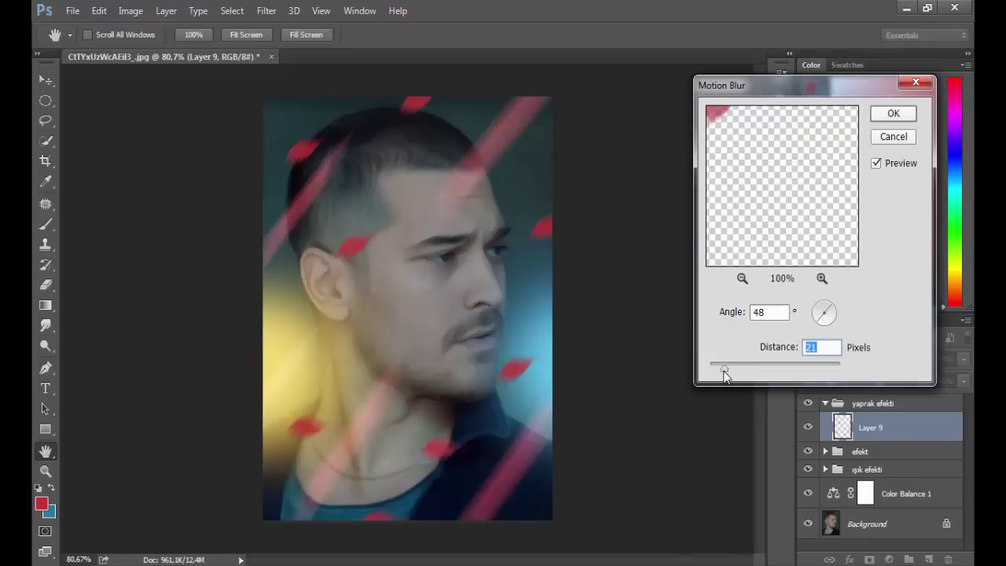
drag(724, 368, 718, 368)
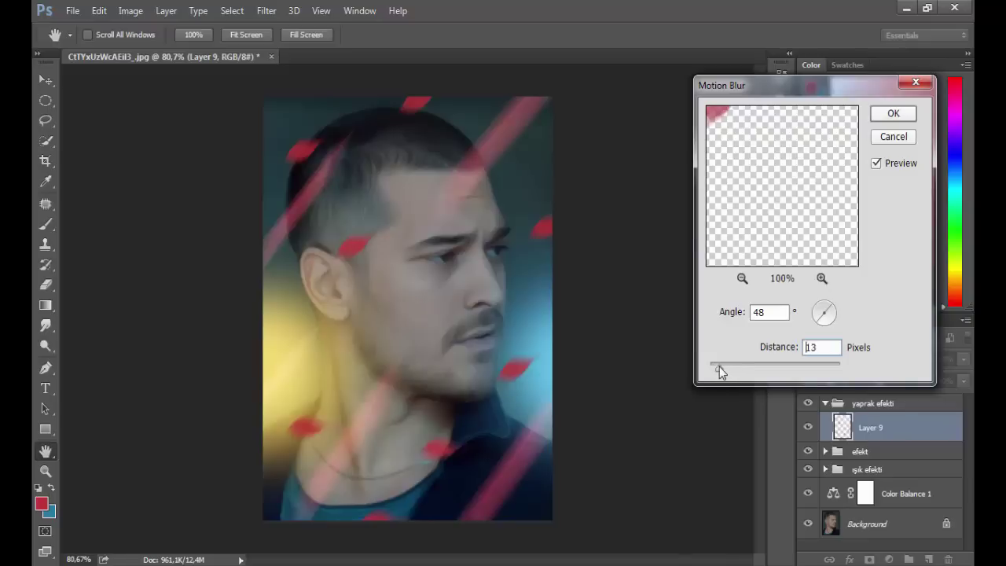
click(894, 116)
- Set Layer 9 to Screen blend mode and collapse the yaprak efekti group
click(839, 360)
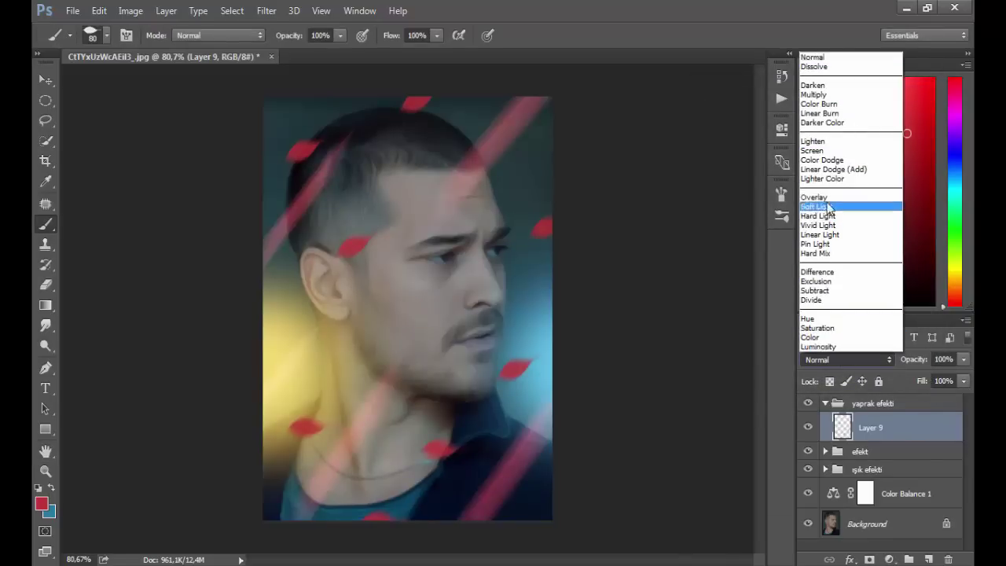
click(813, 151)
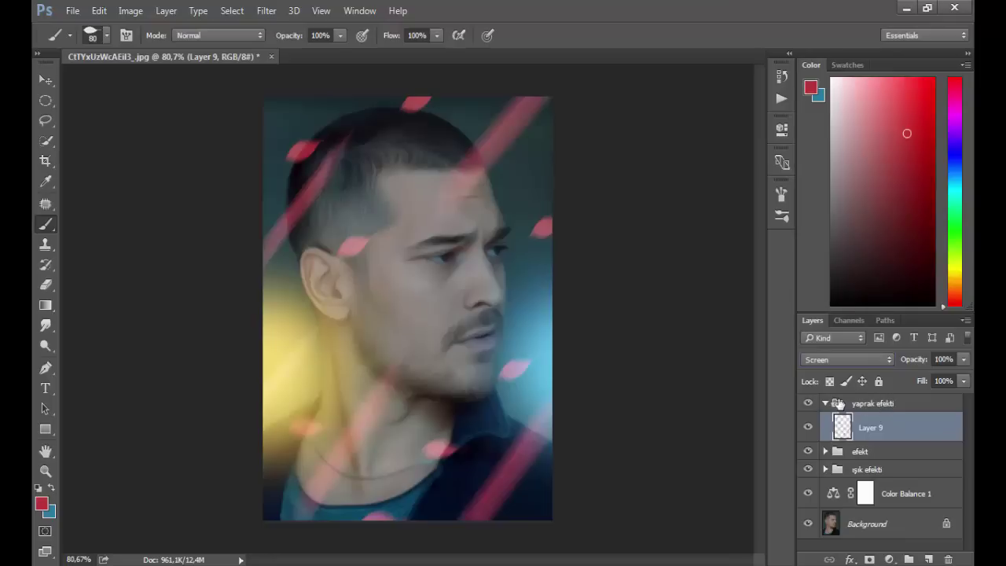
click(826, 403)
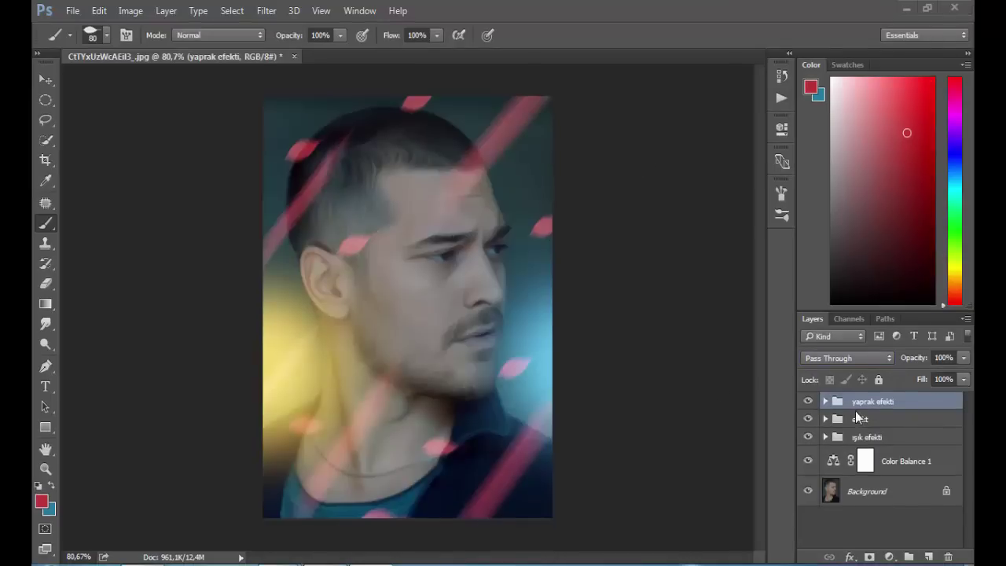
- Add a Curves 1 layer with an S-curve that darkens shadows and brightens highlights
click(890, 556)
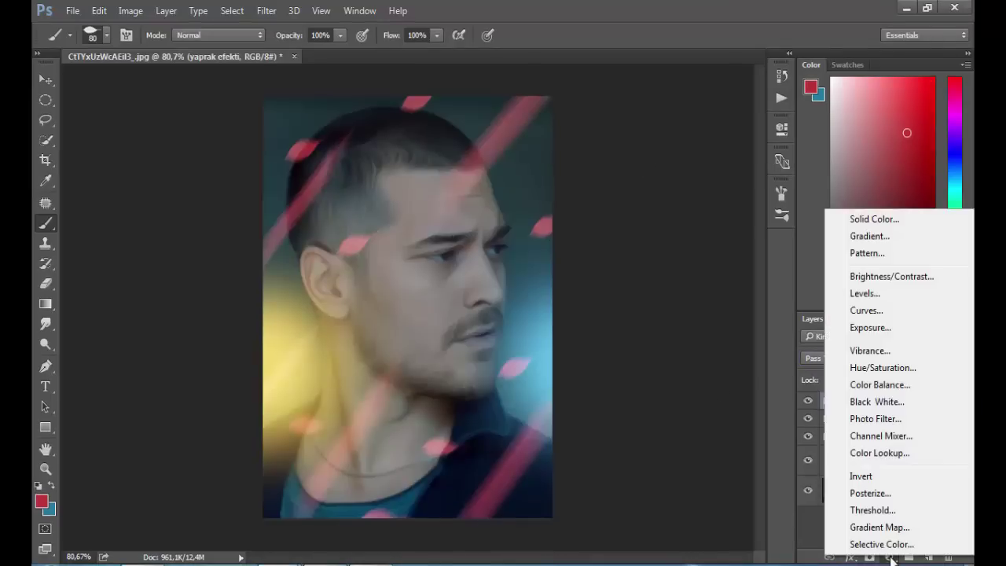
click(868, 310)
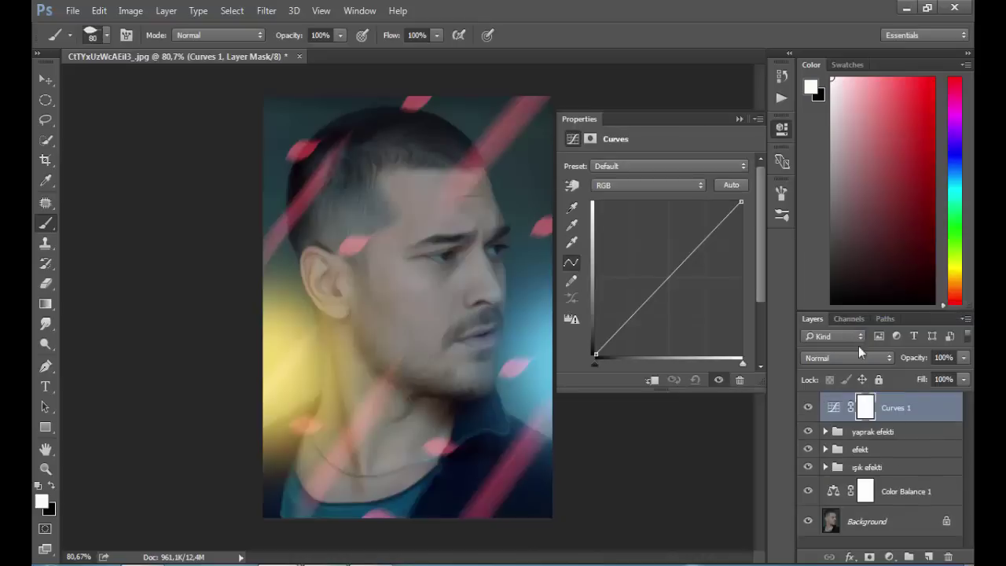
click(631, 315)
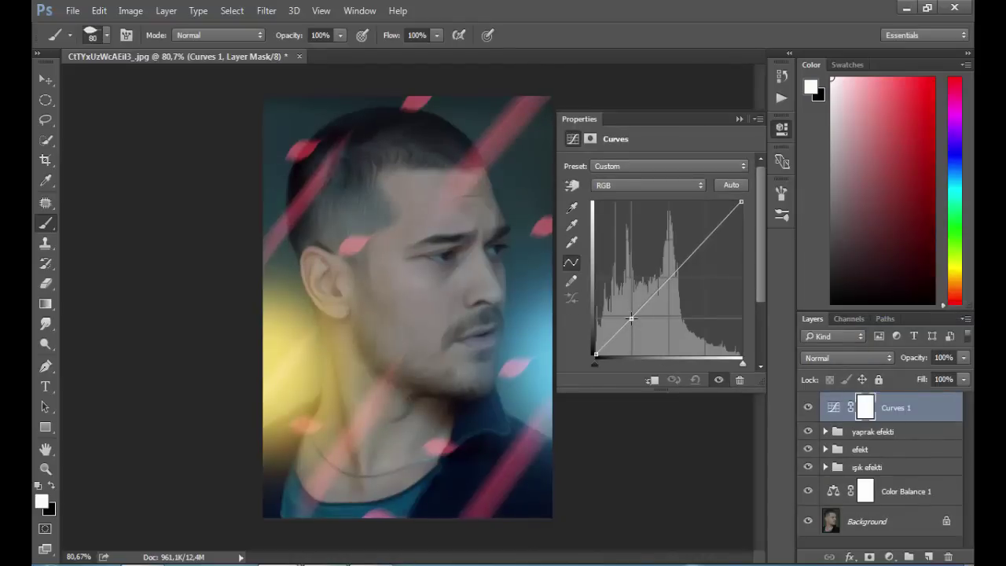
drag(631, 318, 630, 321)
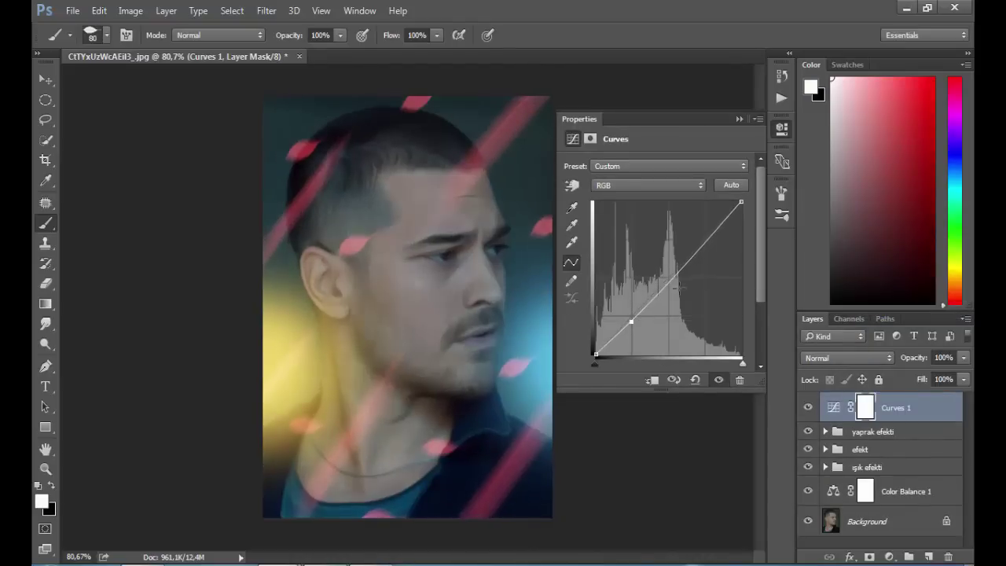
drag(669, 280, 669, 265)
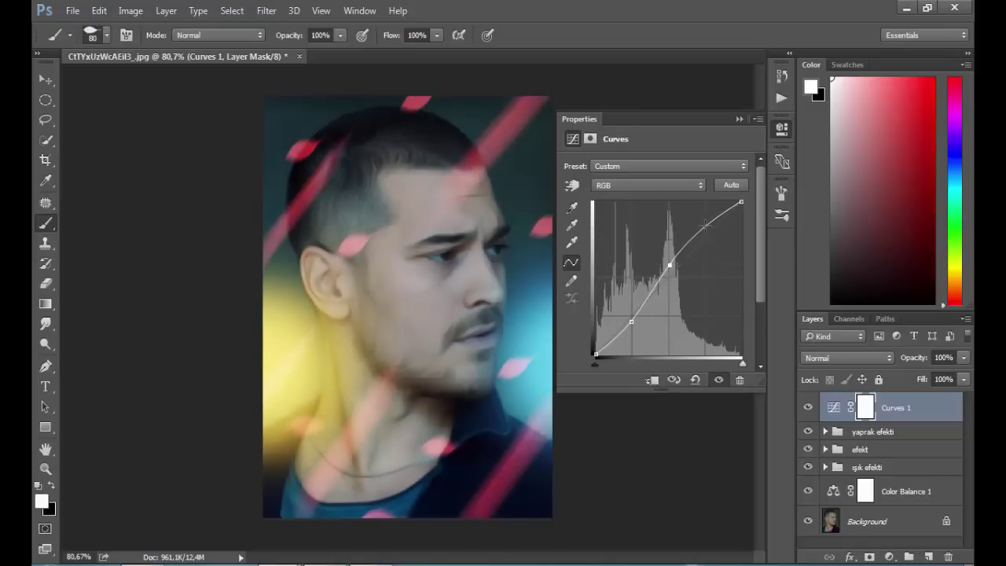
drag(705, 226, 705, 203)
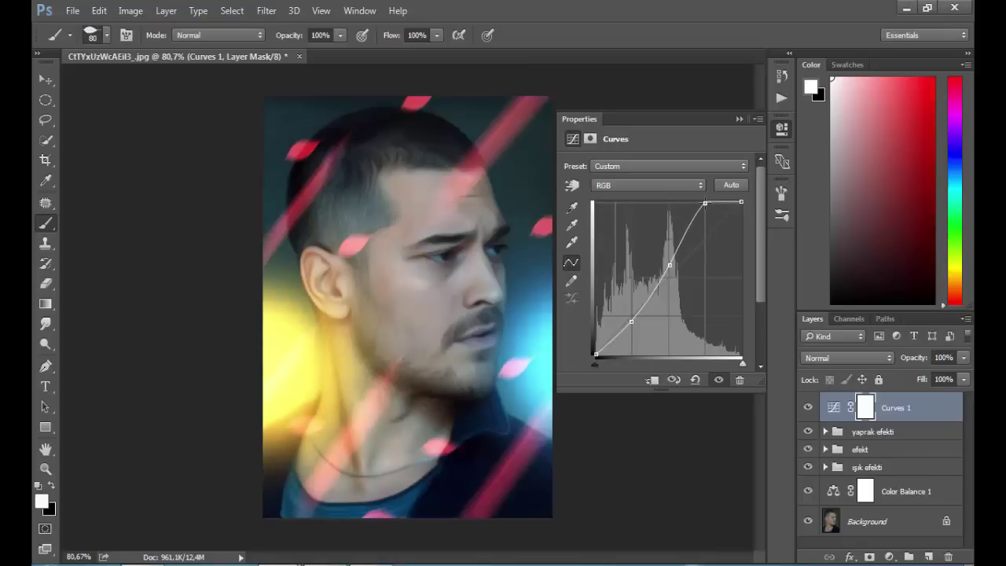
click(632, 321)
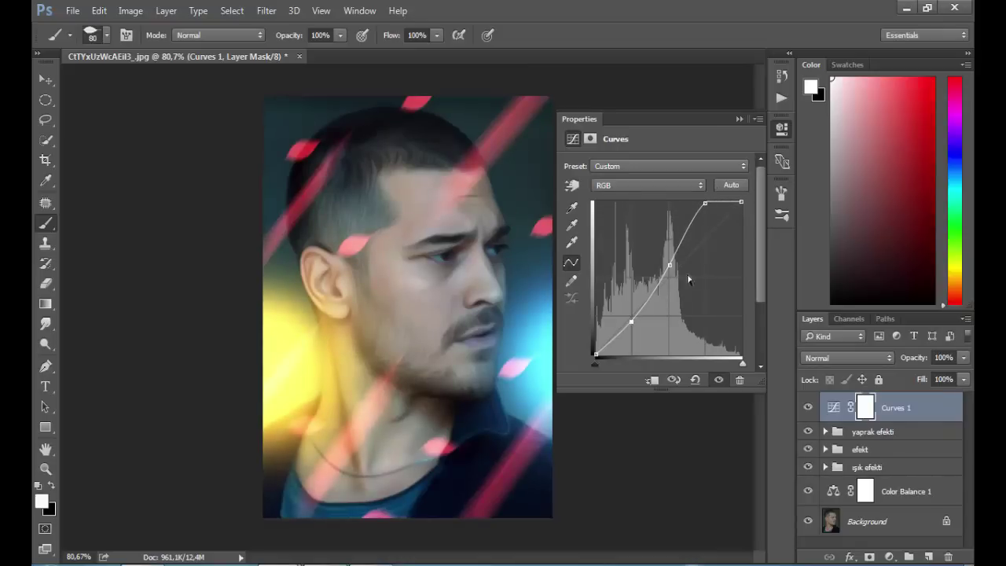
click(739, 119)
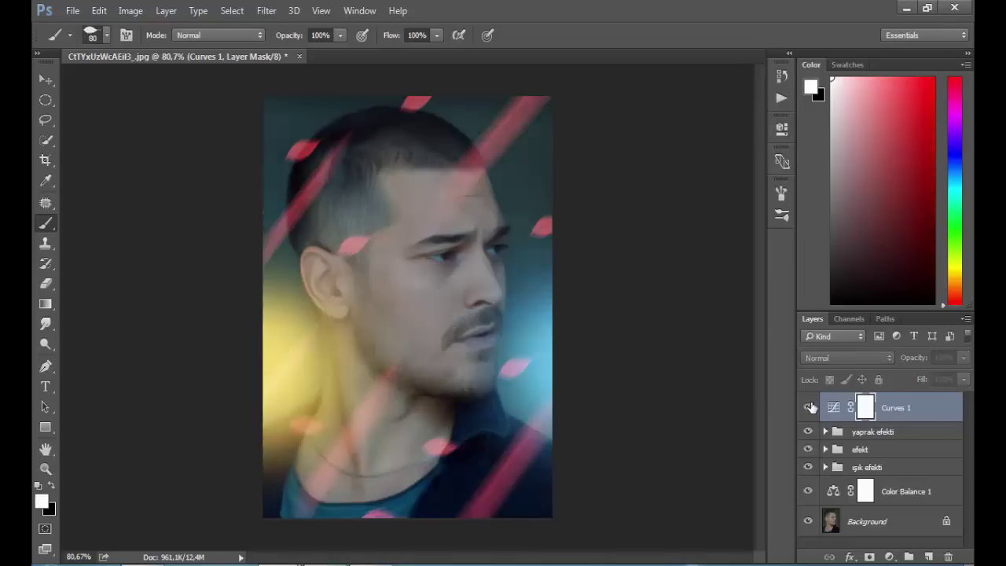
click(890, 556)
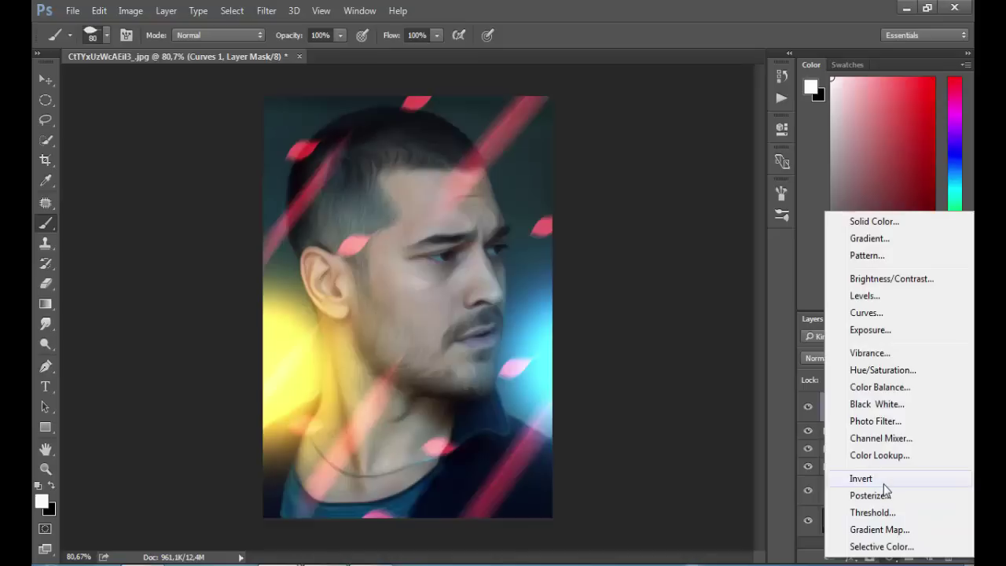
- Add a Vibrance +26 adjustment layer and a brightening Brightness/Contrast adjustment layer
click(870, 353)
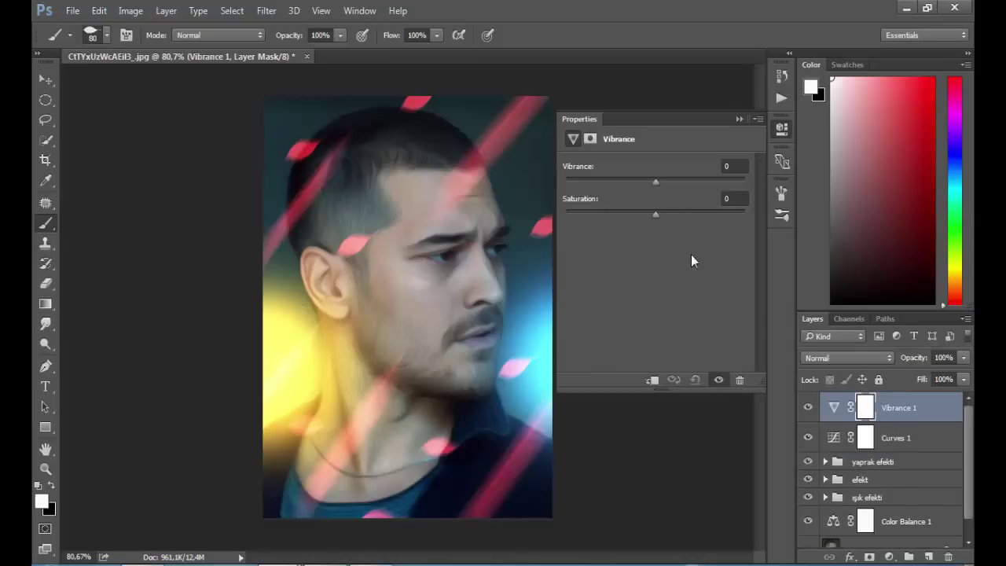
drag(659, 184, 691, 183)
click(739, 119)
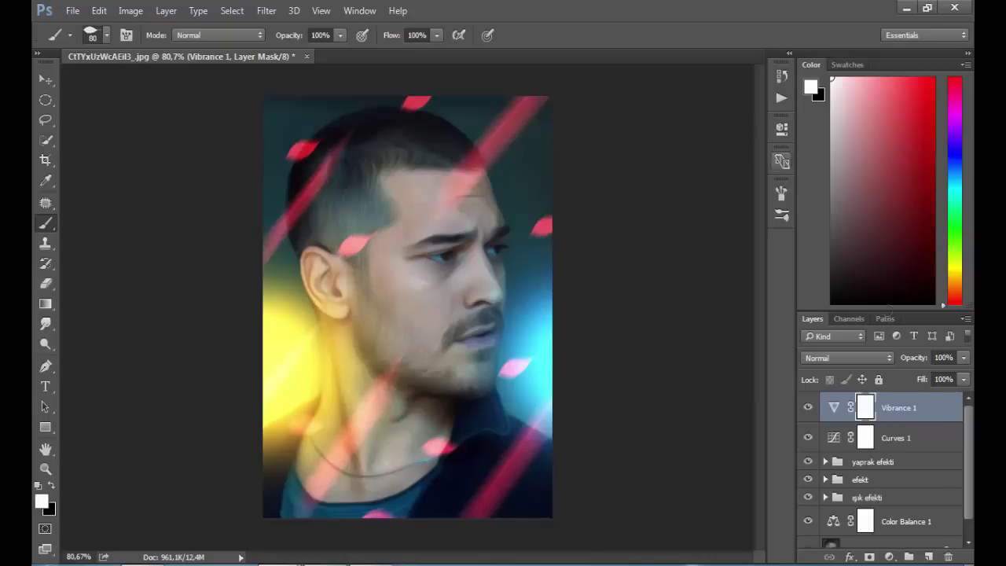
click(889, 557)
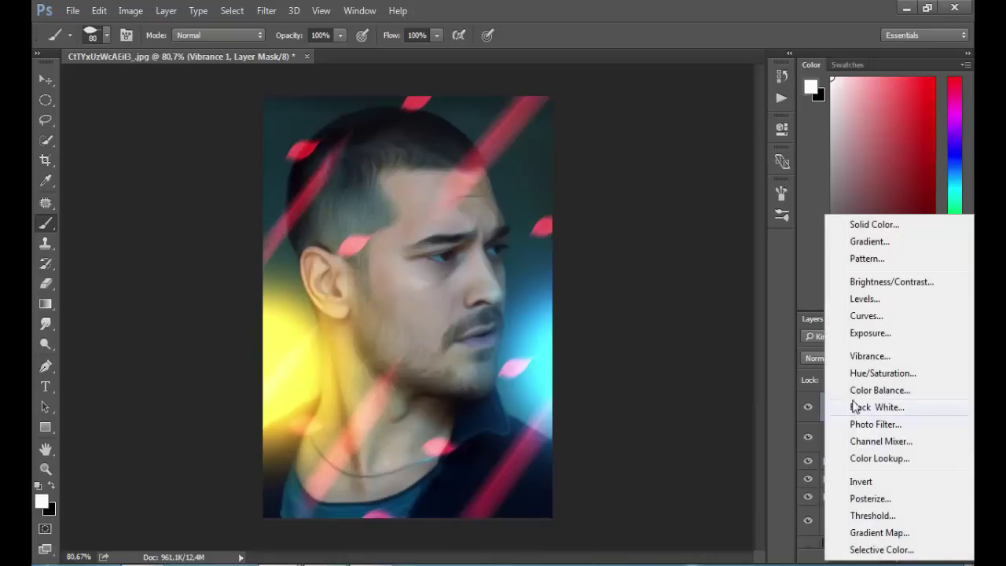
click(870, 285)
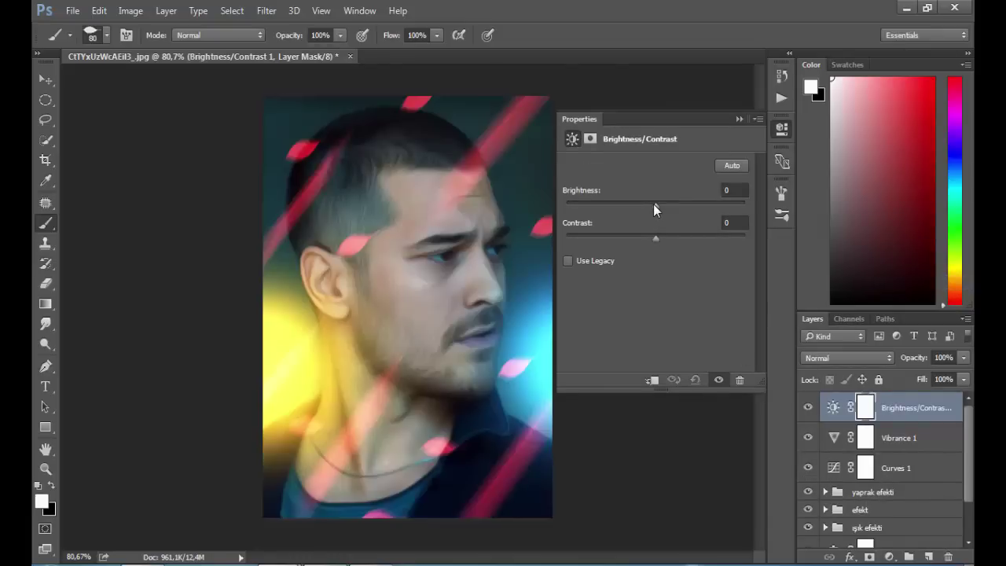
mouse_move(655, 206)
mouse_down()
mouse_move(667, 206)
mouse_move(665, 239)
mouse_up()
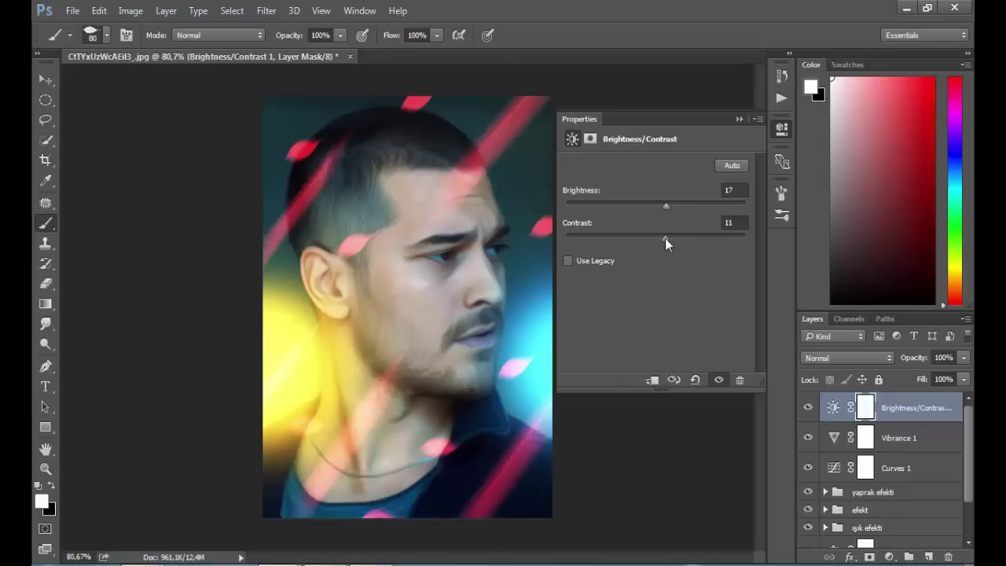
- Lower the Curves 1 layer's opacity to 60%
click(898, 467)
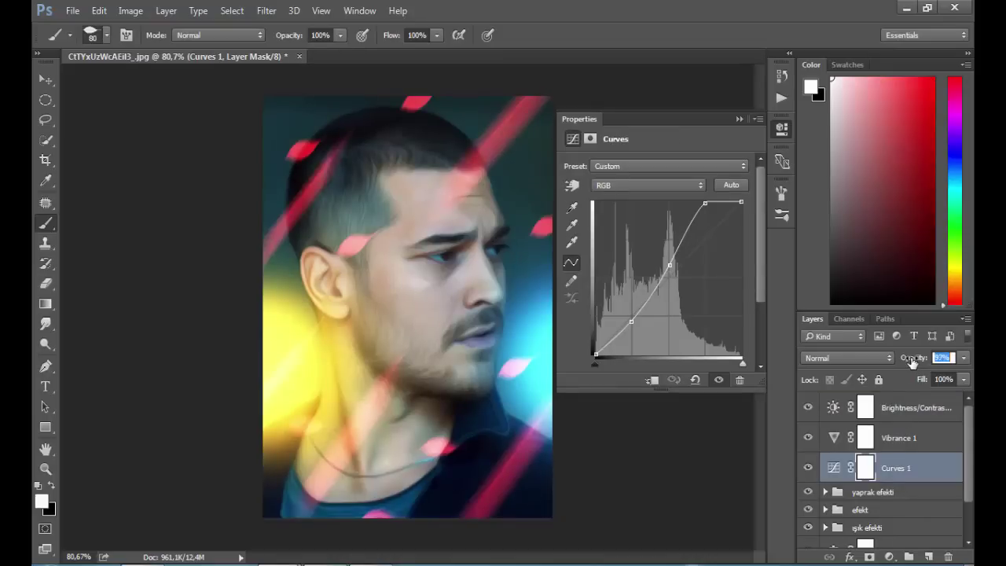
drag(915, 360, 895, 359)
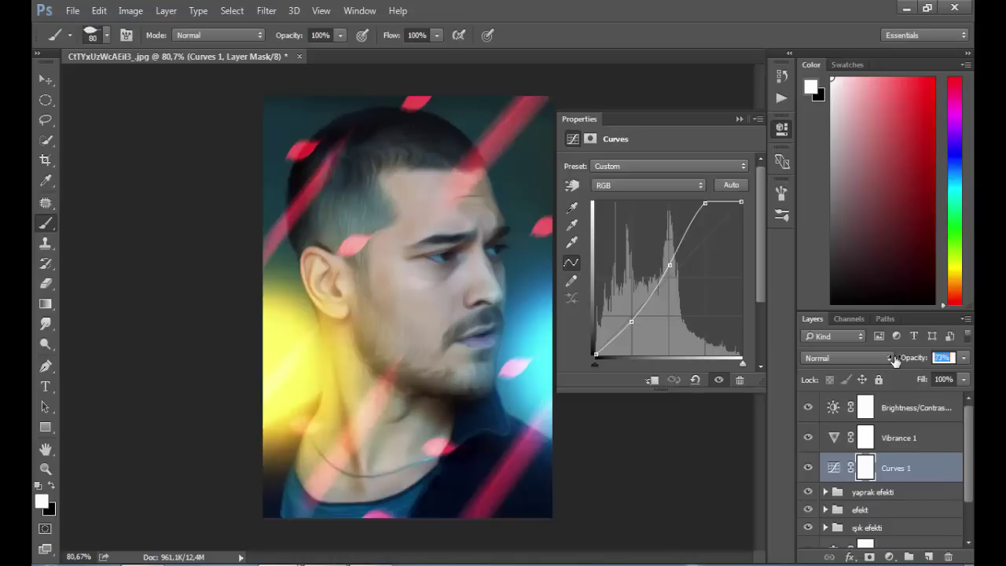
drag(894, 360, 886, 358)
click(739, 119)
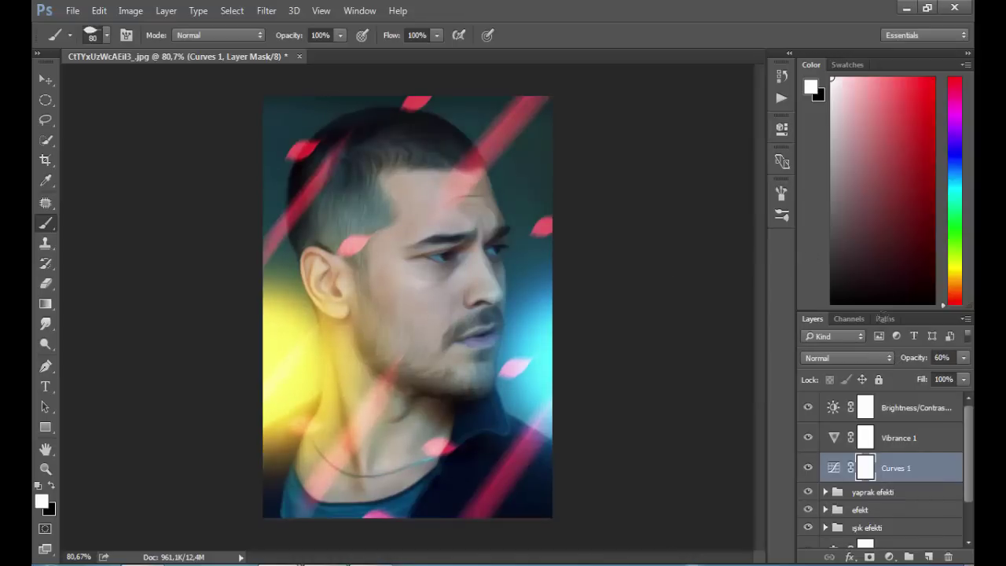
click(927, 409)
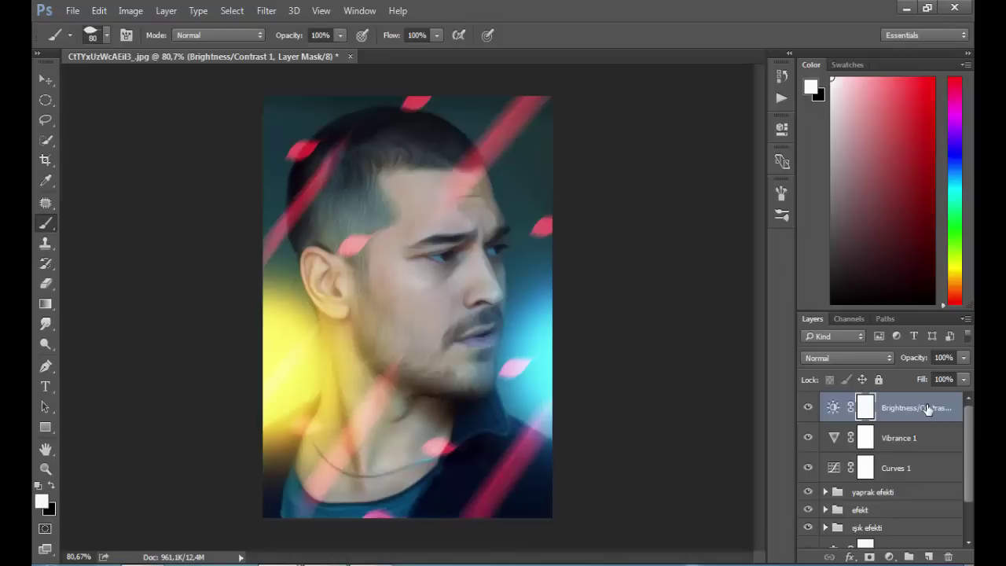
- Nudge yellow glow Layers 1 and 2 of ışık efekti slightly with the Move tool
drag(970, 434, 970, 482)
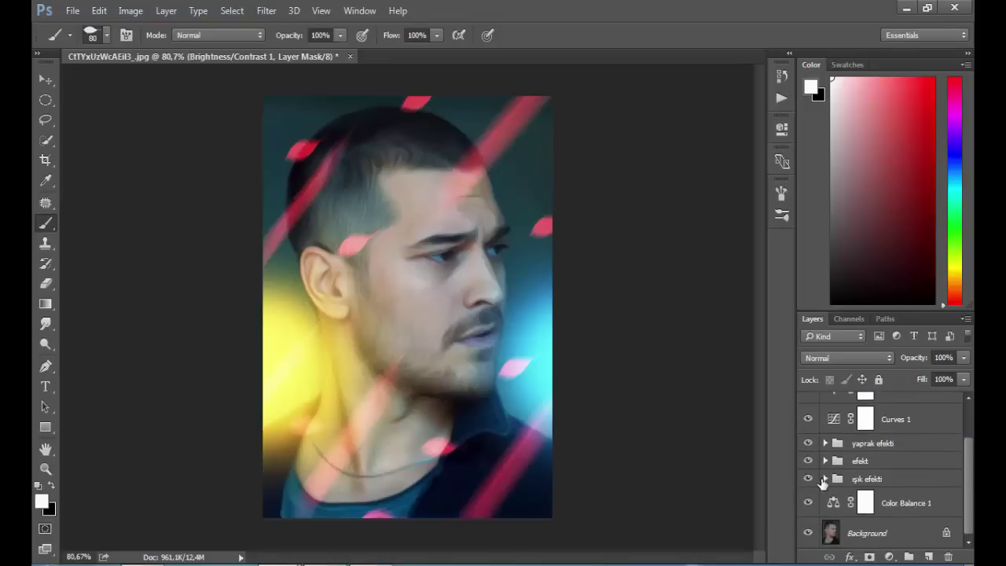
click(825, 480)
drag(971, 446, 969, 486)
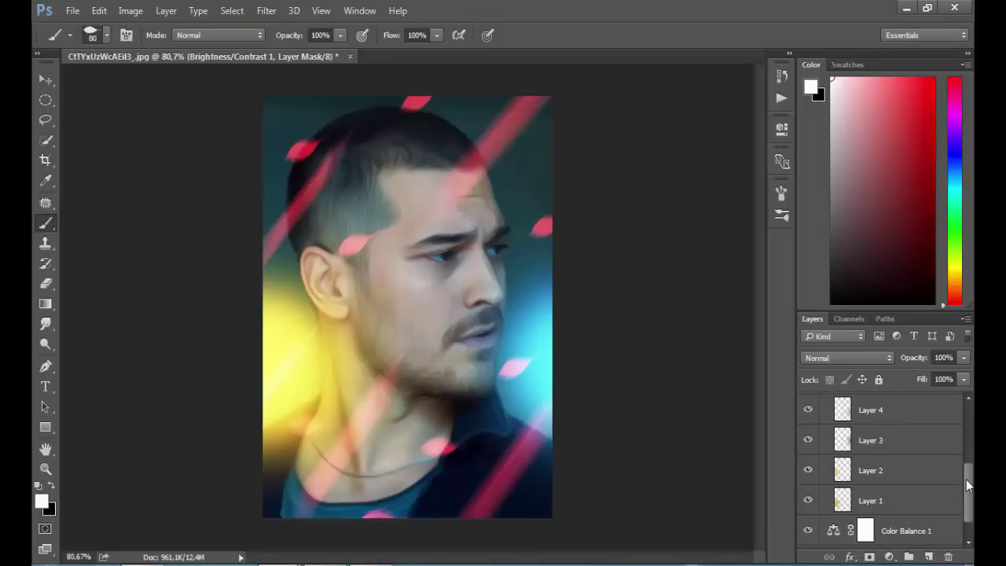
click(901, 475)
shift+click(879, 503)
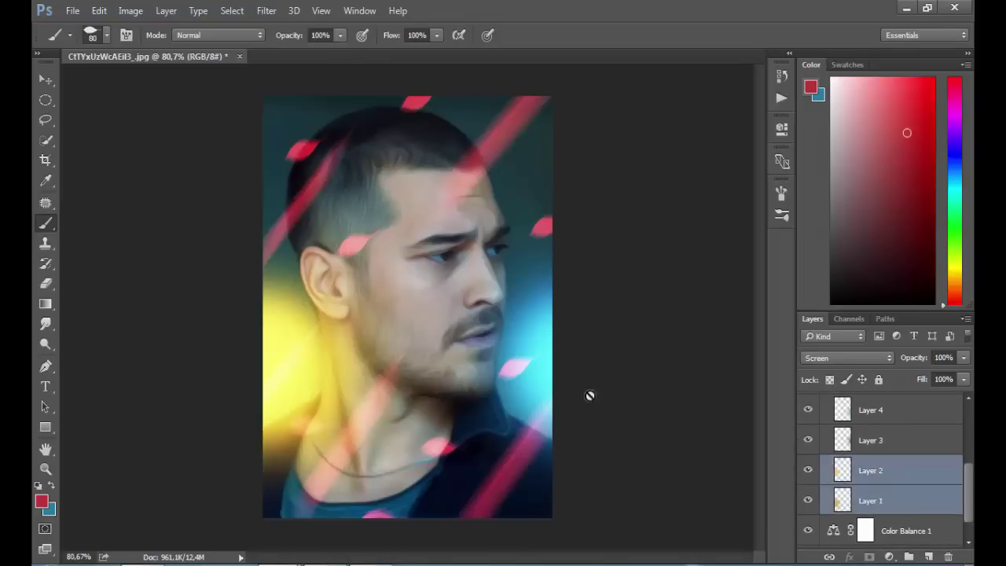
click(45, 80)
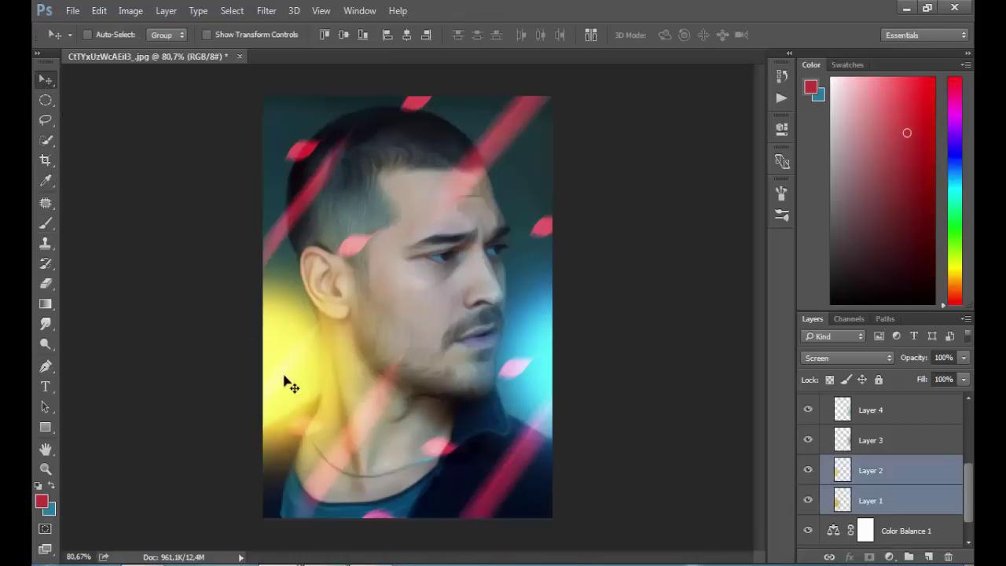
drag(284, 377, 273, 376)
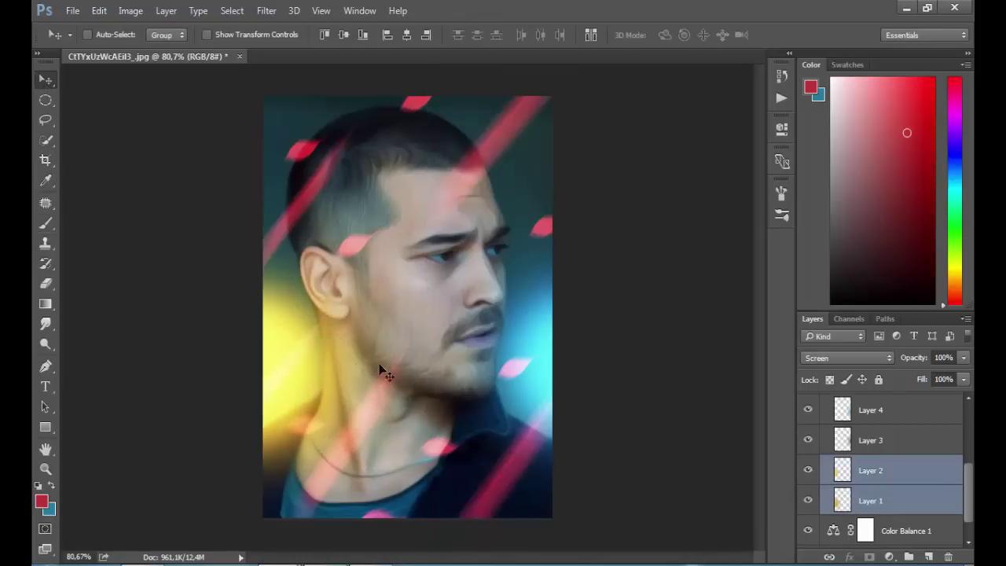
drag(284, 336, 283, 331)
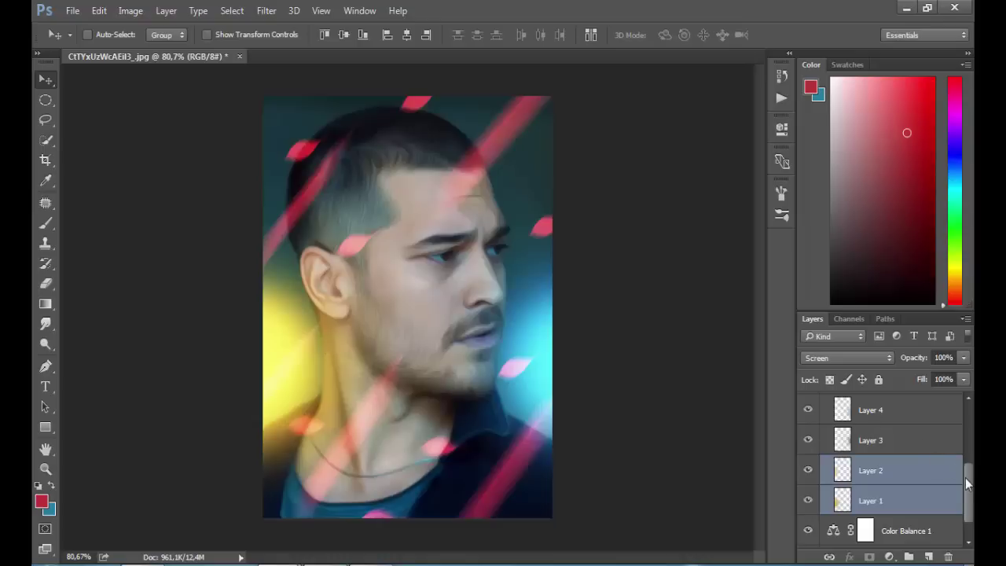
scroll(968, 484, up, 3)
click(838, 510)
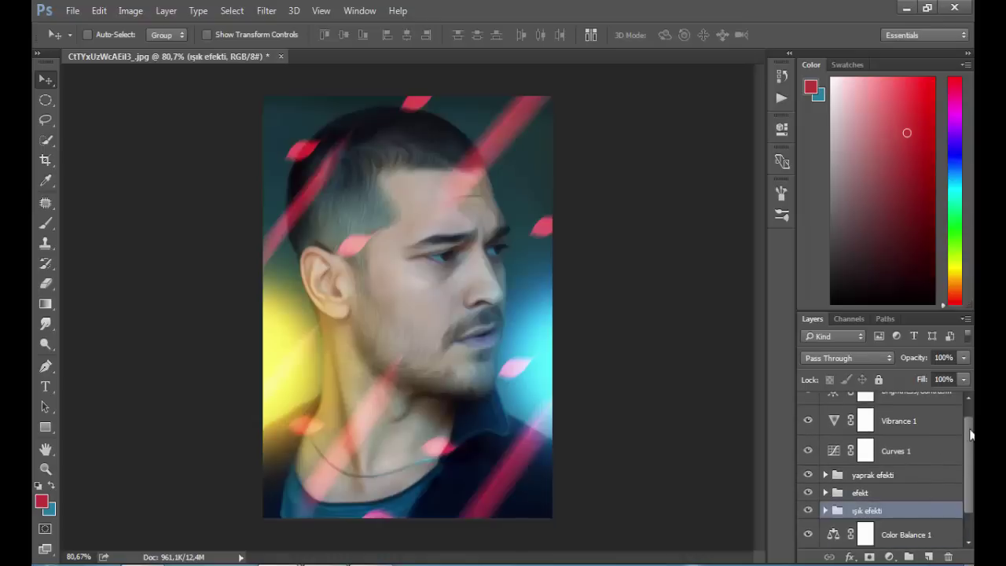
- Merge all visible layers into Layer 10 and apply a 0.8-pixel High Pass
drag(971, 435, 961, 409)
click(914, 408)
key(ctrl+alt+shift+e)
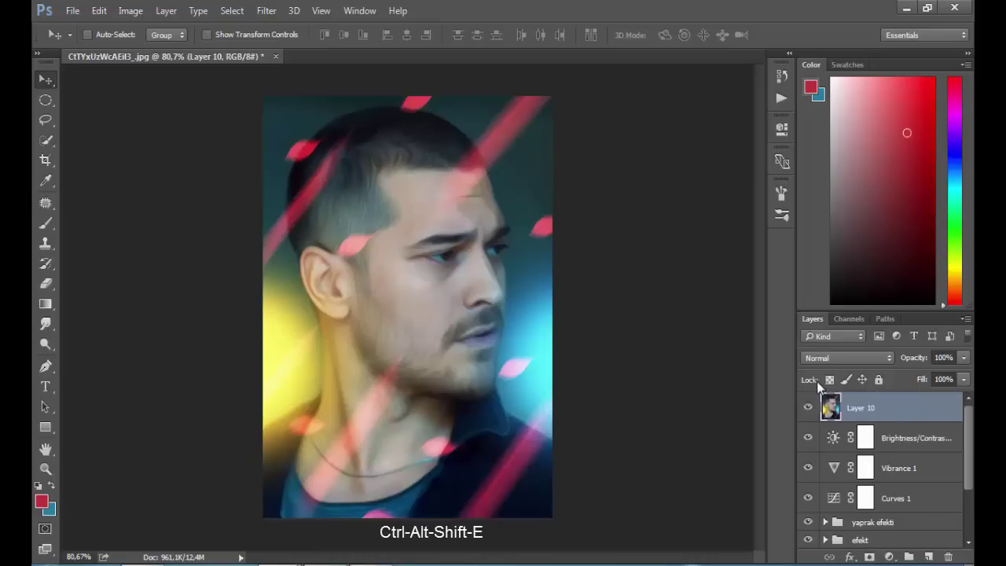
click(276, 11)
mouse_move(277, 314)
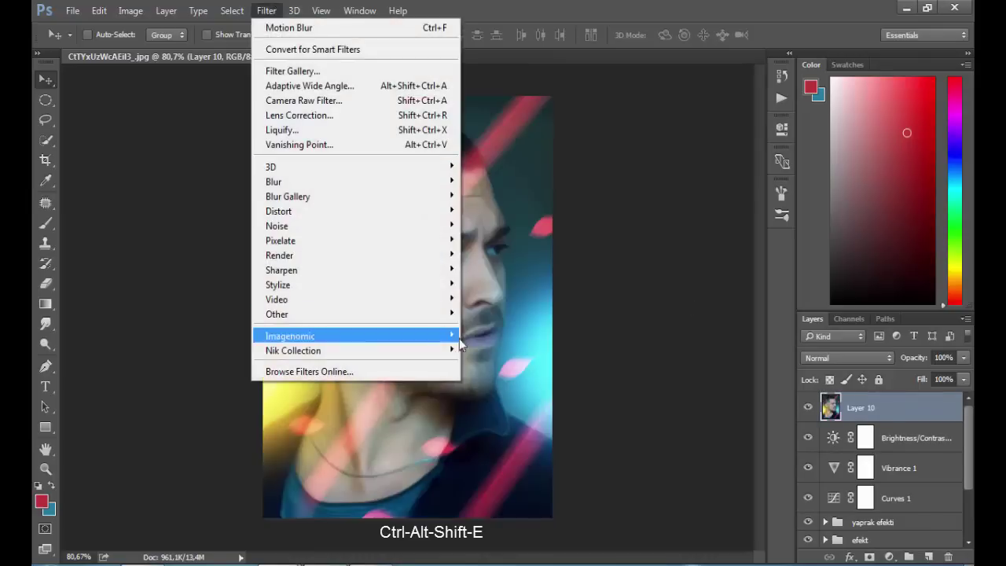
click(517, 327)
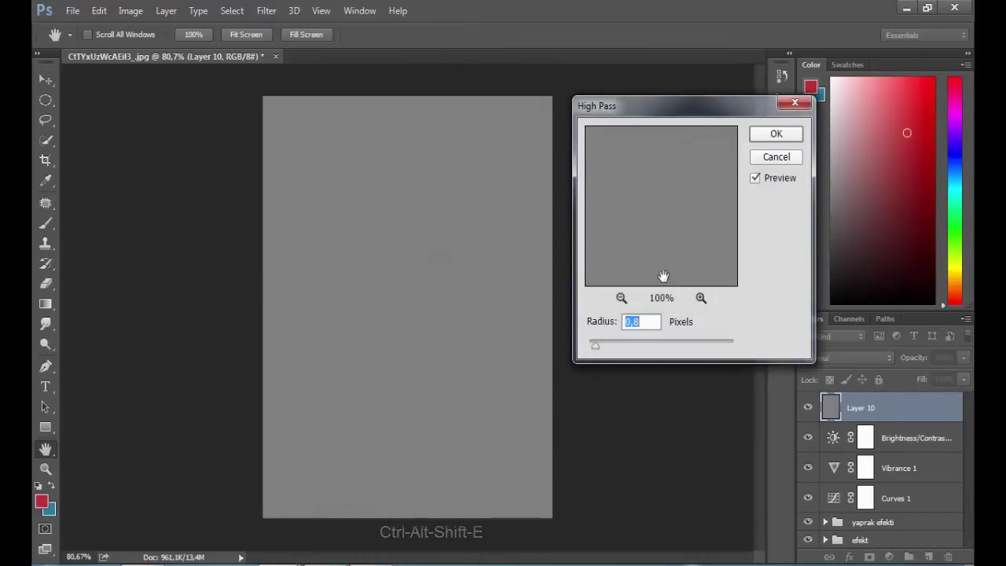
click(777, 135)
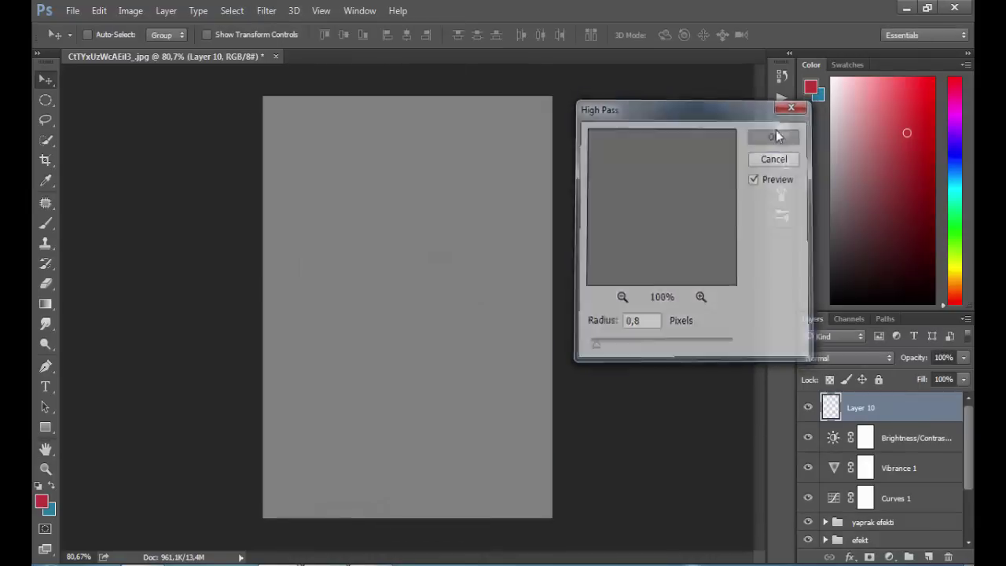
- Blend Layer 10 in Linear Light and compare the result against the Background photo alone
click(839, 356)
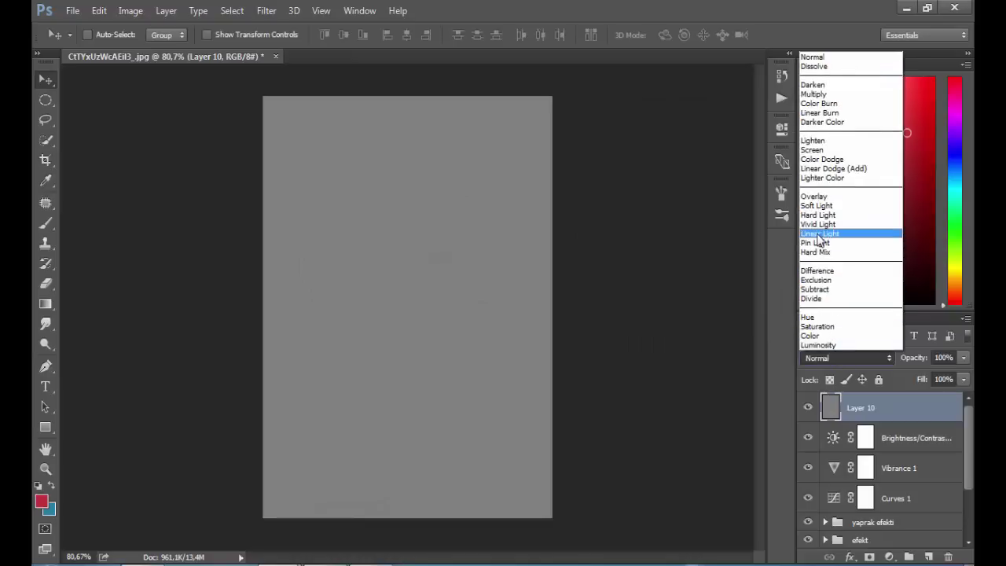
click(822, 233)
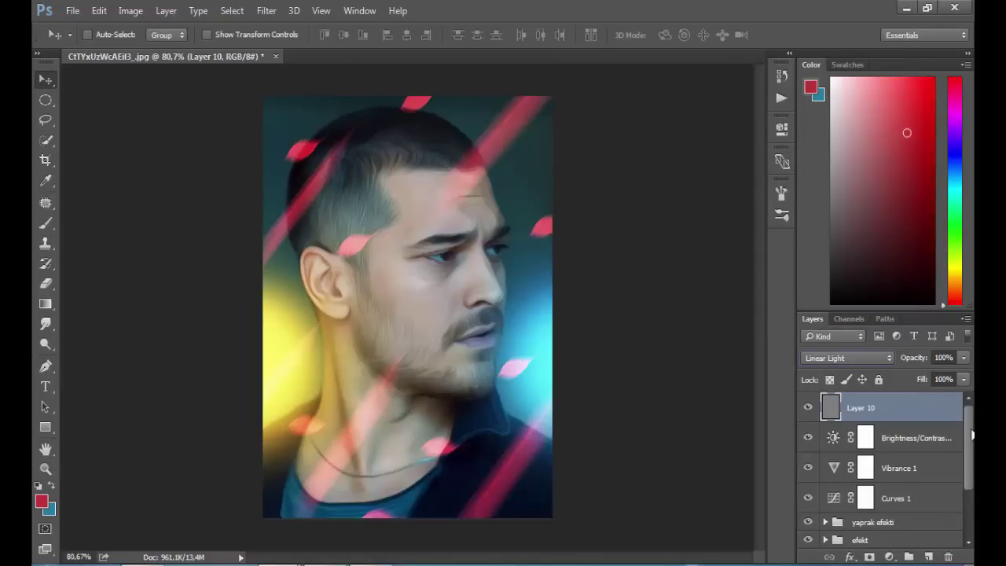
drag(973, 435, 971, 489)
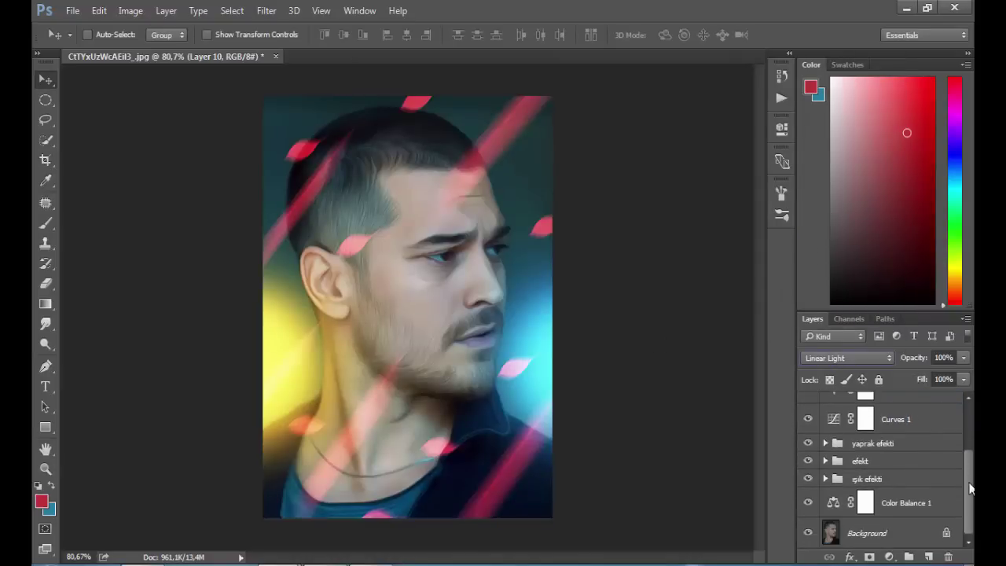
alt+click(809, 533)
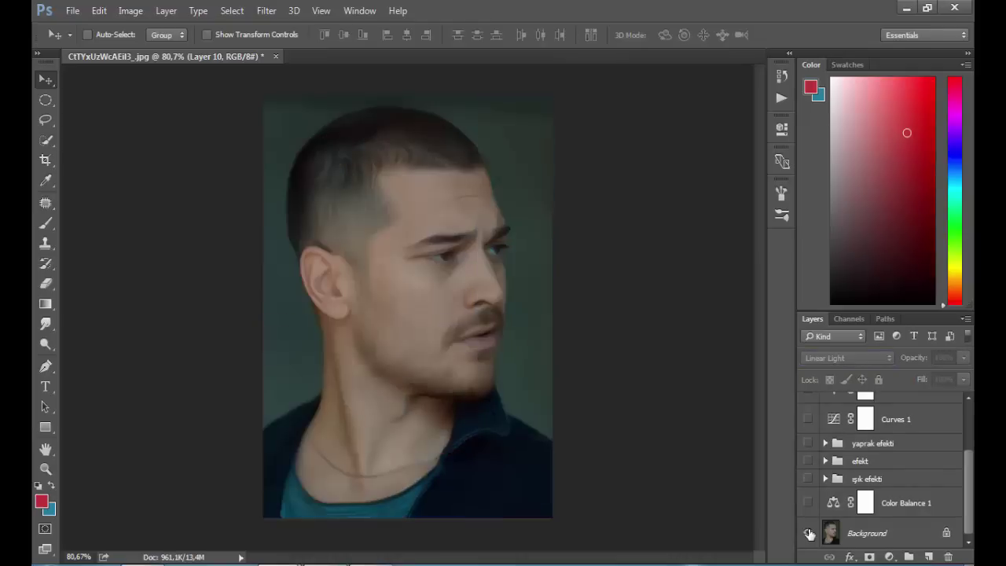
alt+click(809, 533)
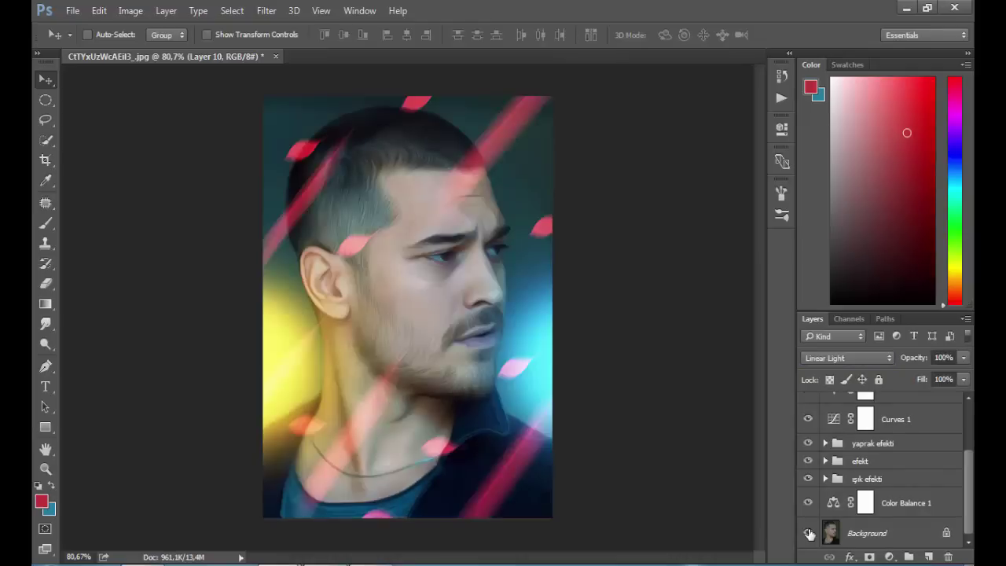
scroll(969, 468, up, 3)
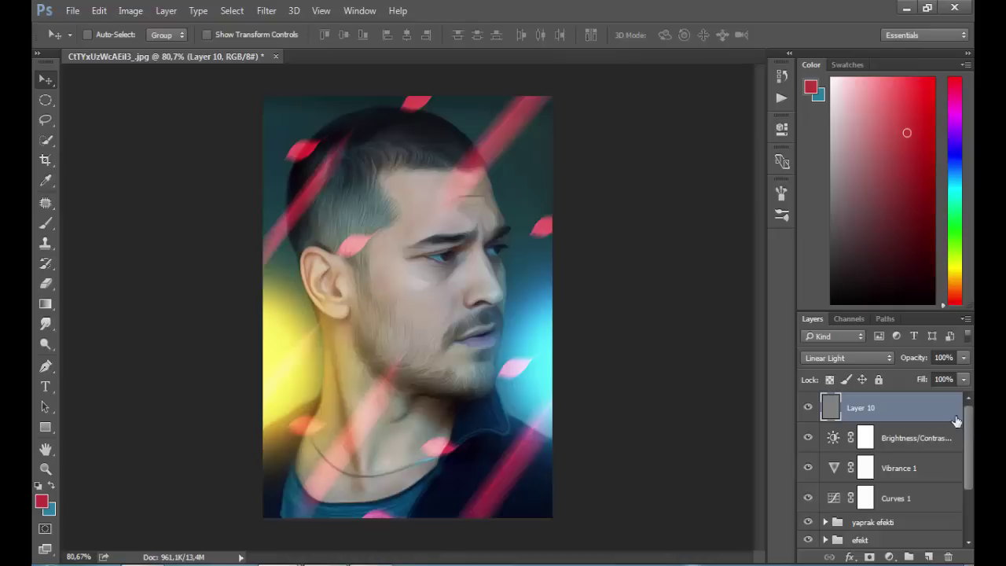
key(alt+bracketleft)
key(alt+bracketleft)
key(alt+bracketleft)
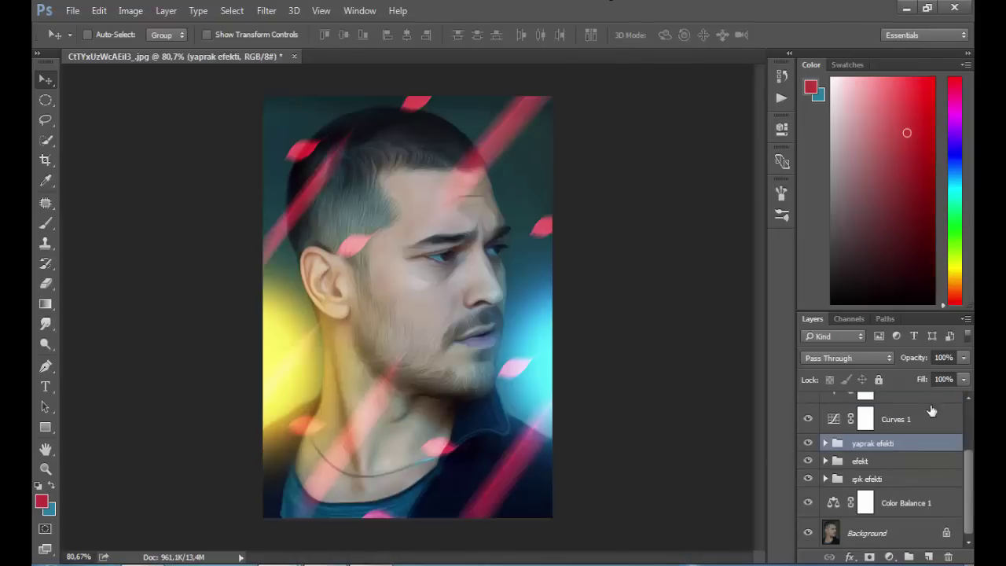
- Add a Hue/Saturation layer clipped to the efekt group, shifting the streaks' hue +12
click(831, 462)
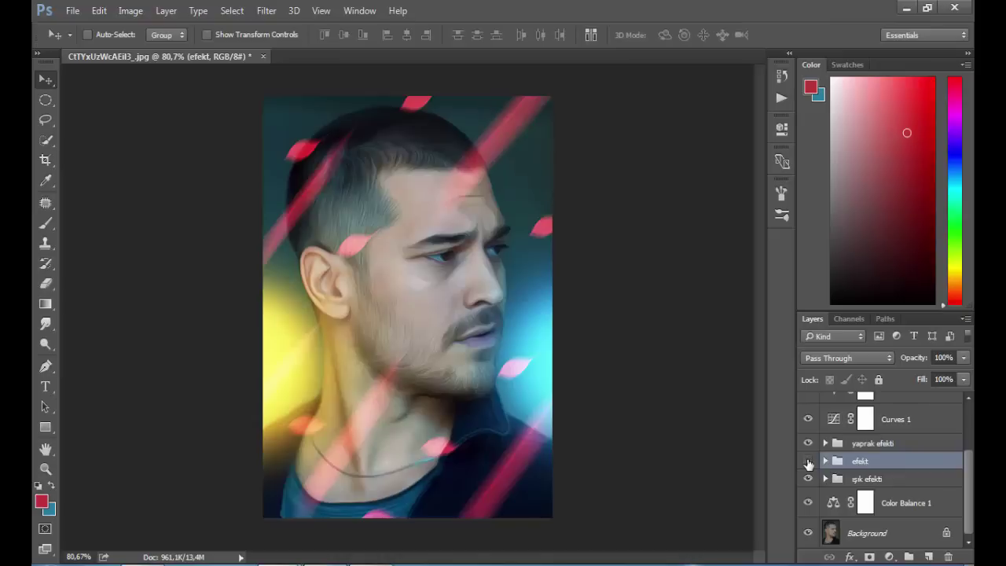
click(808, 461)
click(890, 557)
click(889, 369)
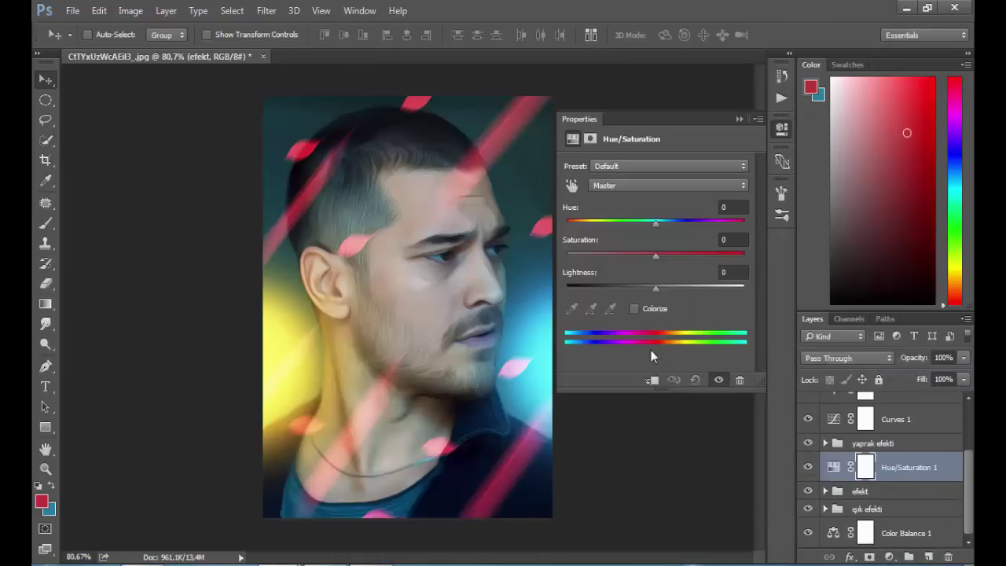
click(653, 379)
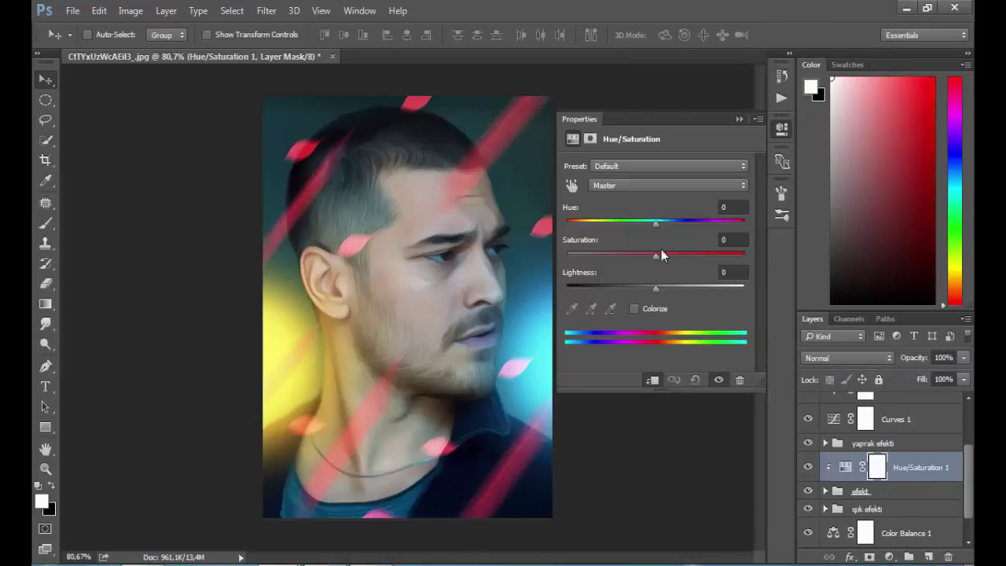
drag(658, 227, 666, 224)
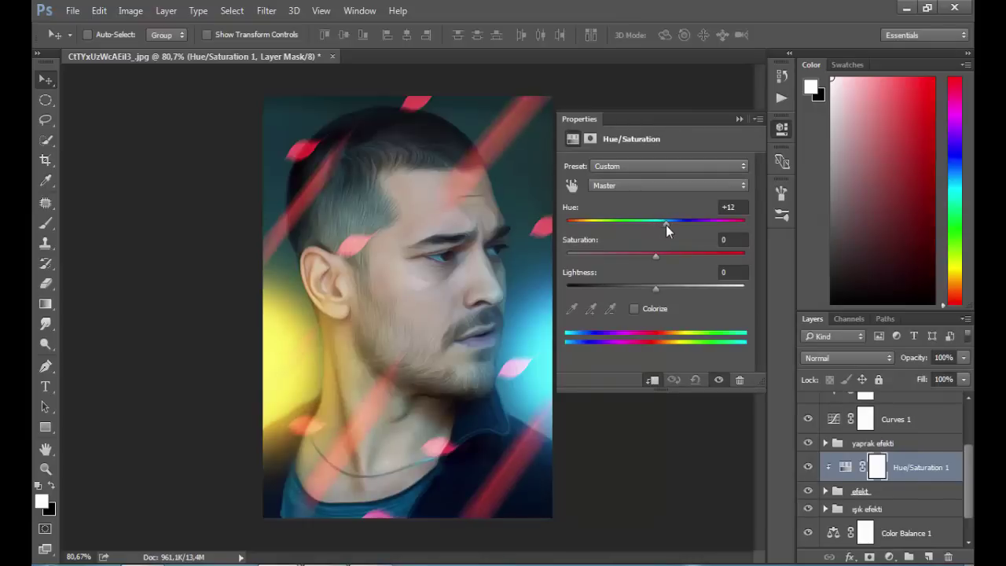
click(740, 119)
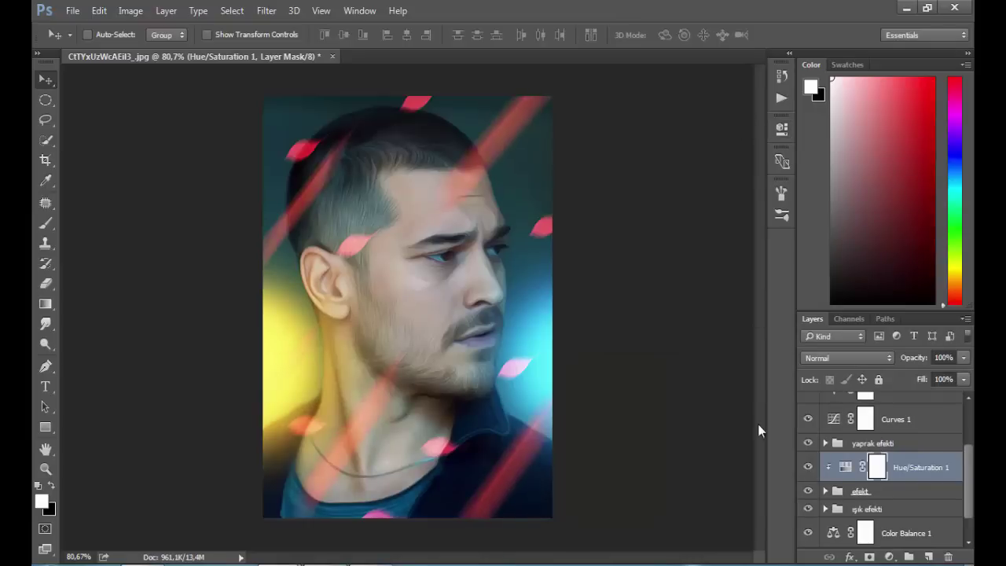
click(810, 467)
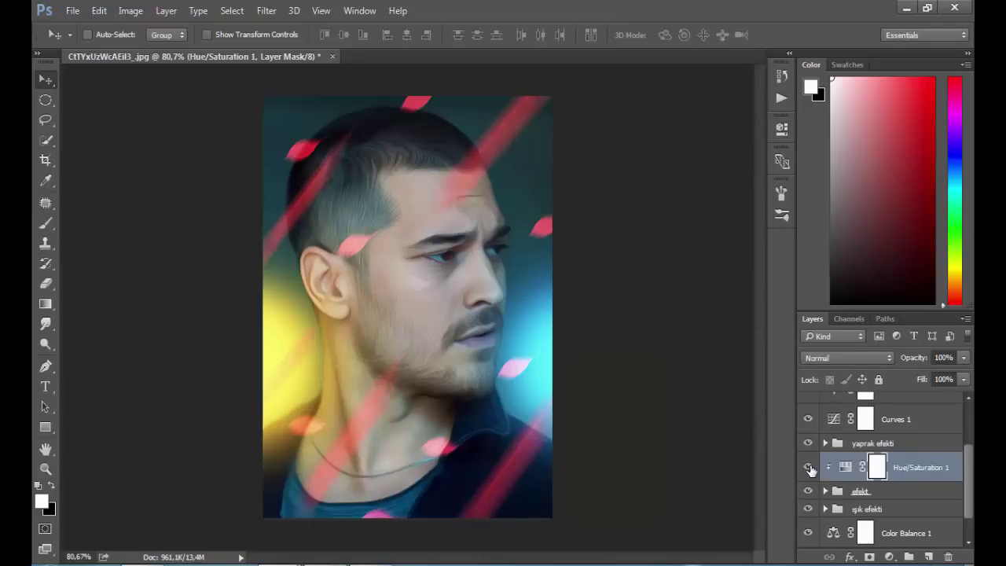
- Add a second Hue/Saturation layer clipped to the yaprak efekti group with Hue +12
click(878, 444)
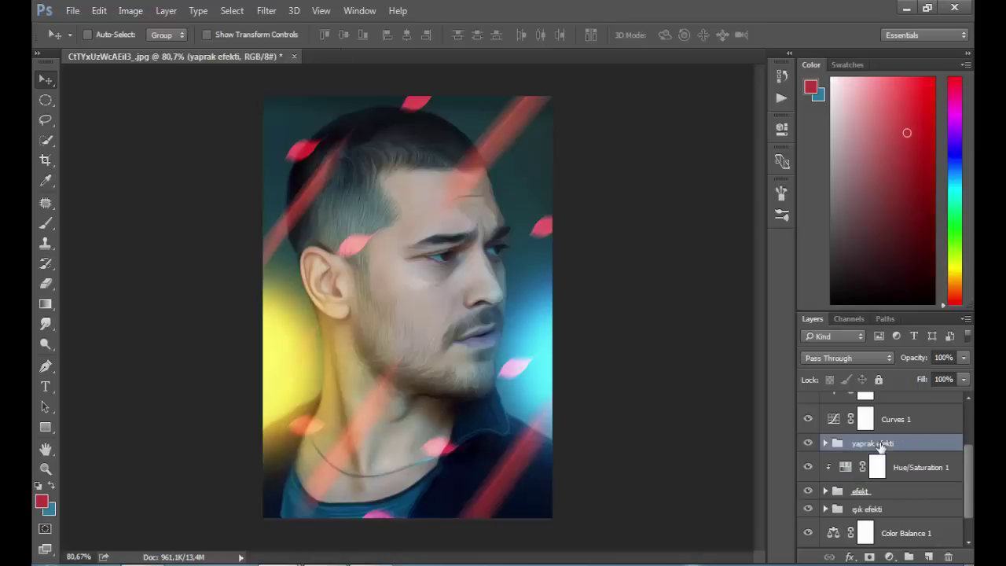
click(870, 556)
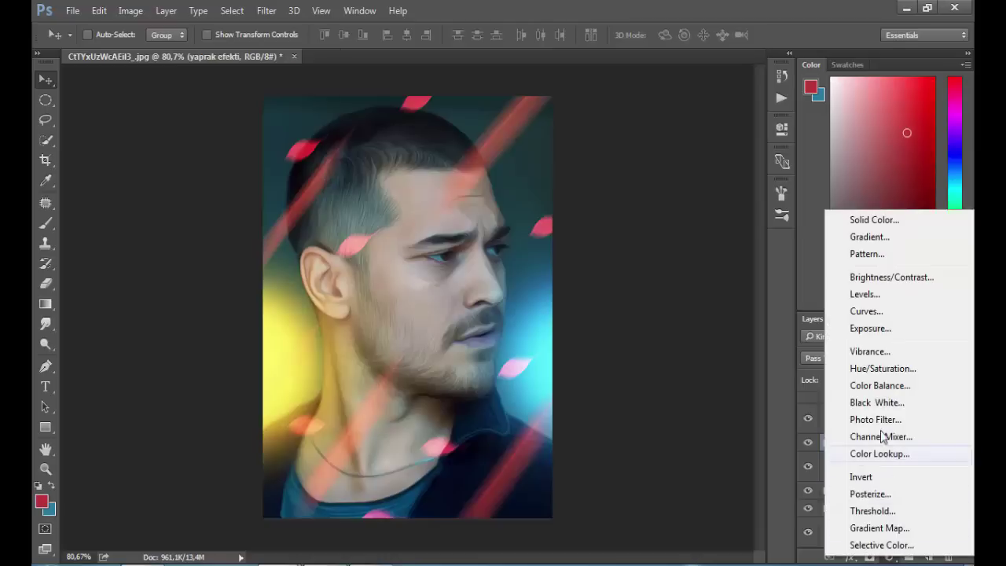
click(861, 367)
click(653, 380)
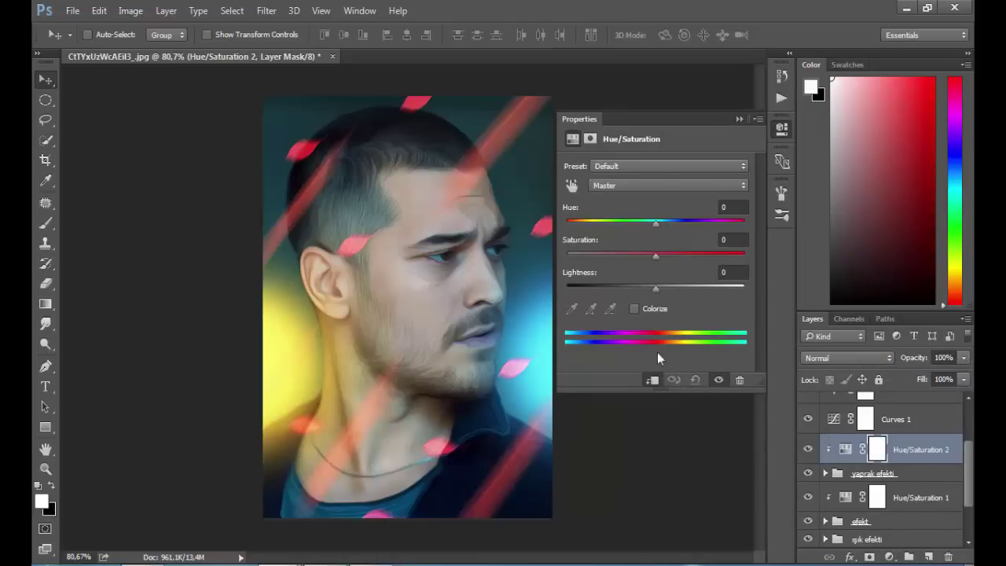
drag(657, 226, 665, 226)
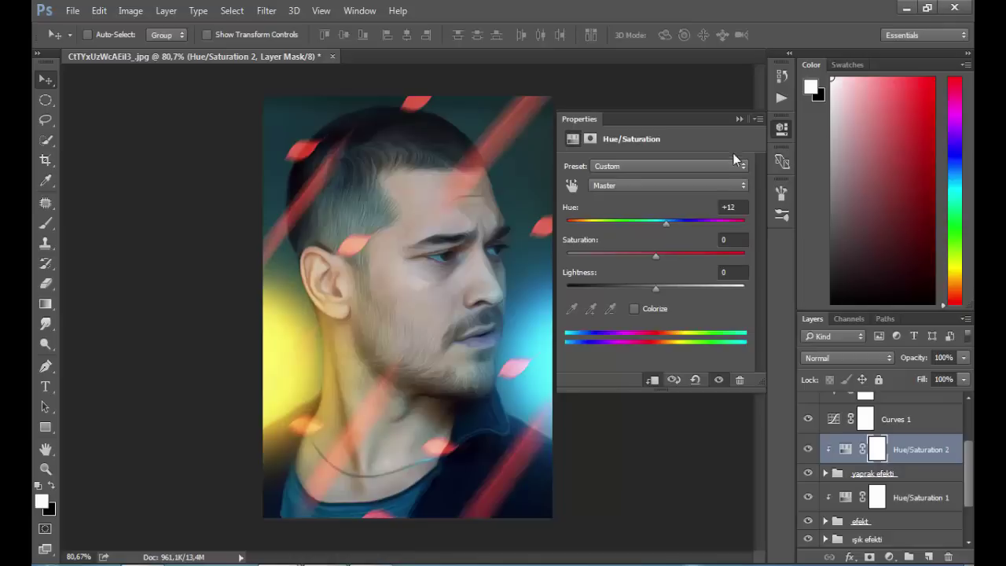
click(739, 120)
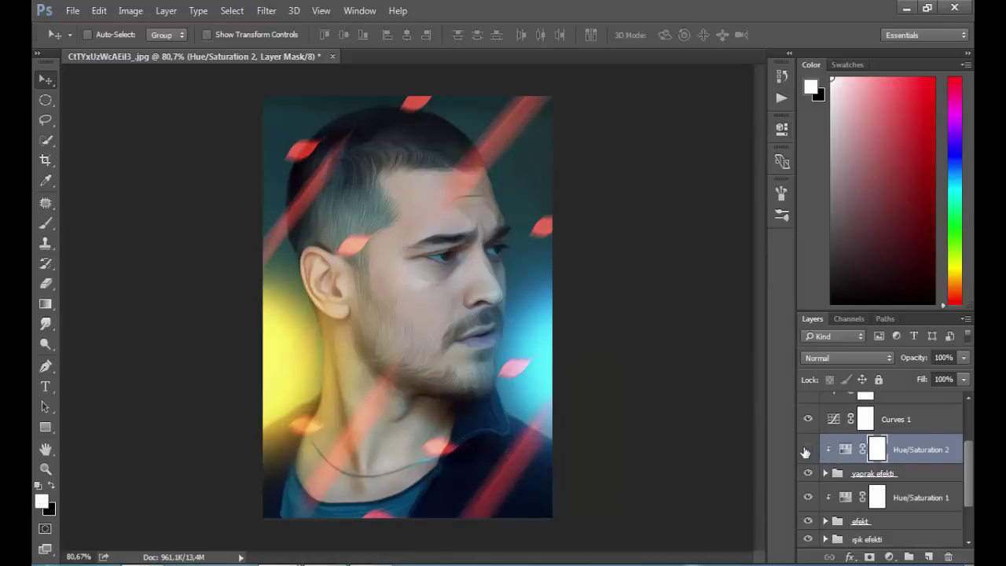
click(807, 449)
drag(971, 466, 970, 495)
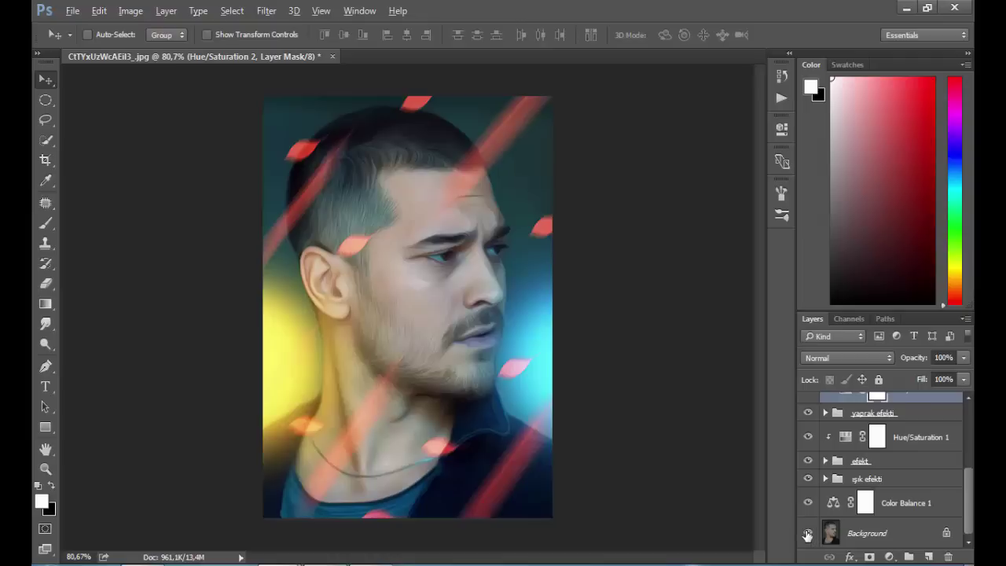
alt+click(807, 533)
alt+click(807, 533)
drag(972, 492, 971, 412)
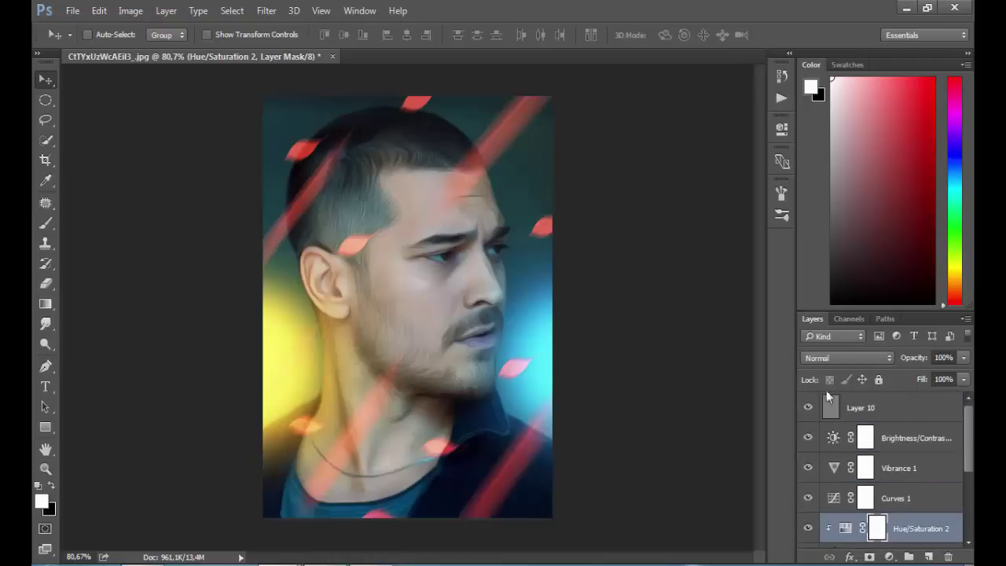